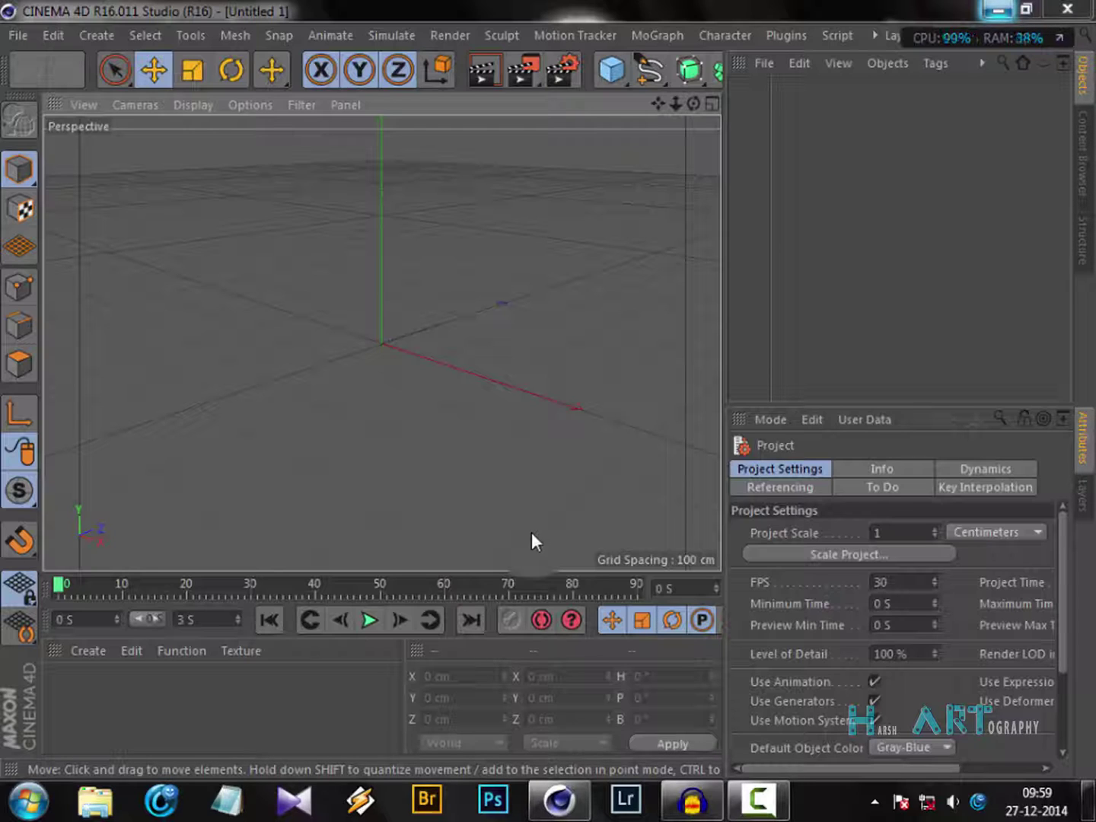
# Open the video "My logo new" from the Best Sellers folder in the media player.
pyautogui.click(99, 806)
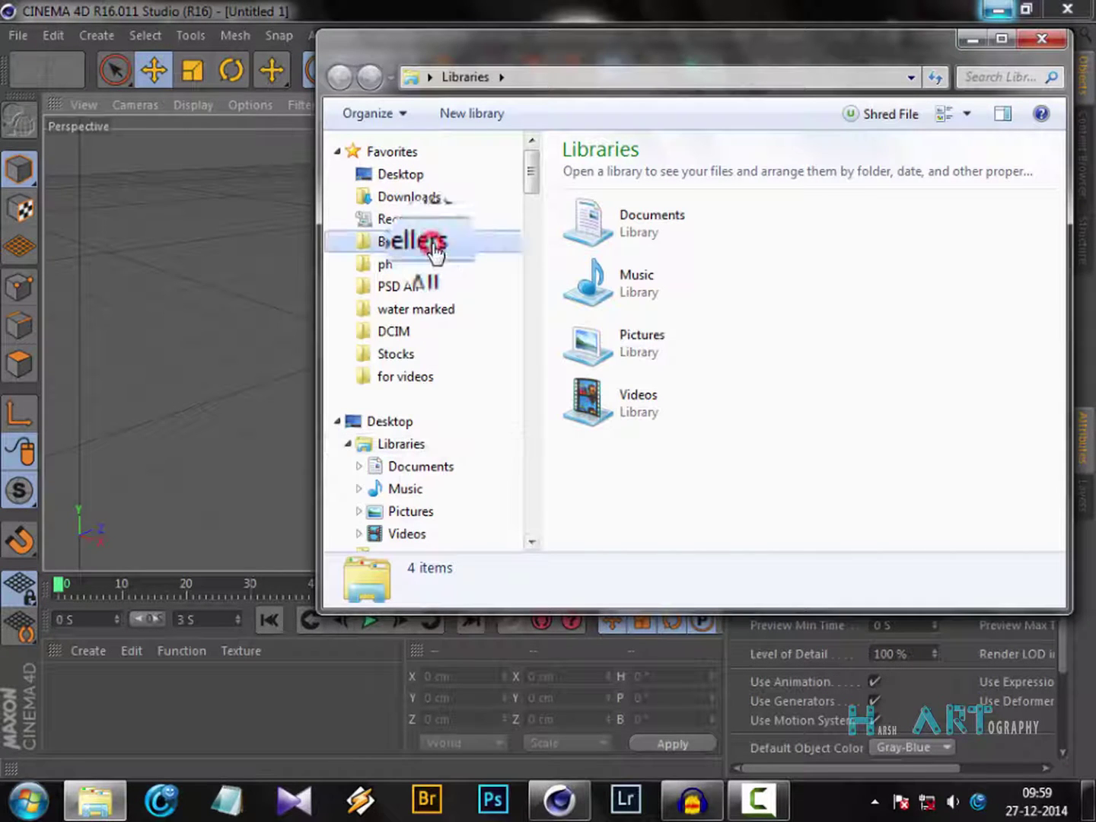
pyautogui.click(426, 242)
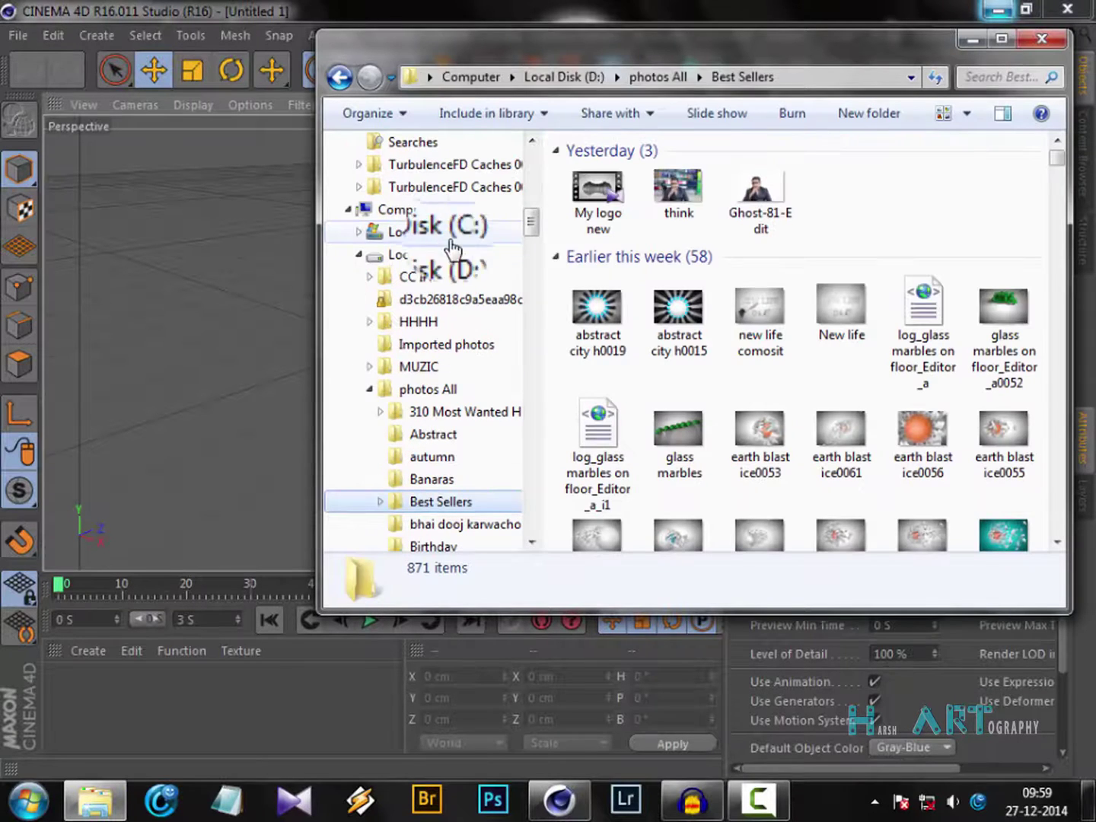
pyautogui.click(603, 217)
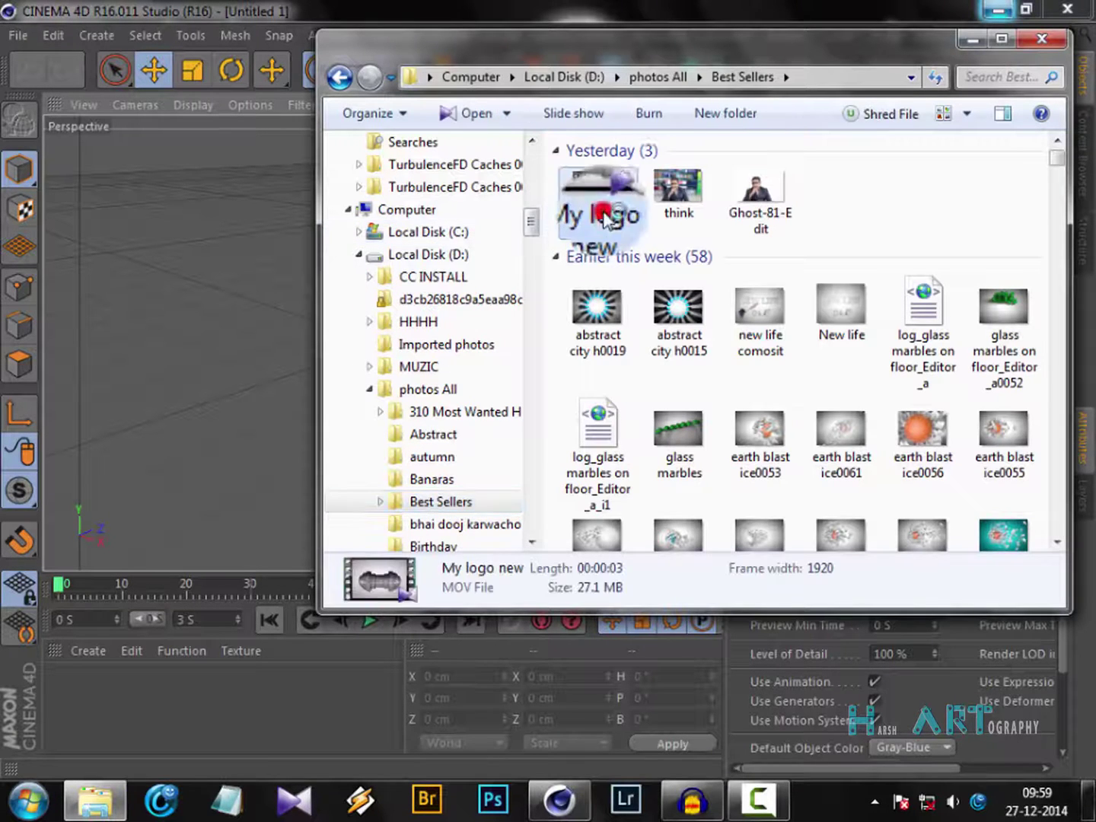
pyautogui.click(973, 38)
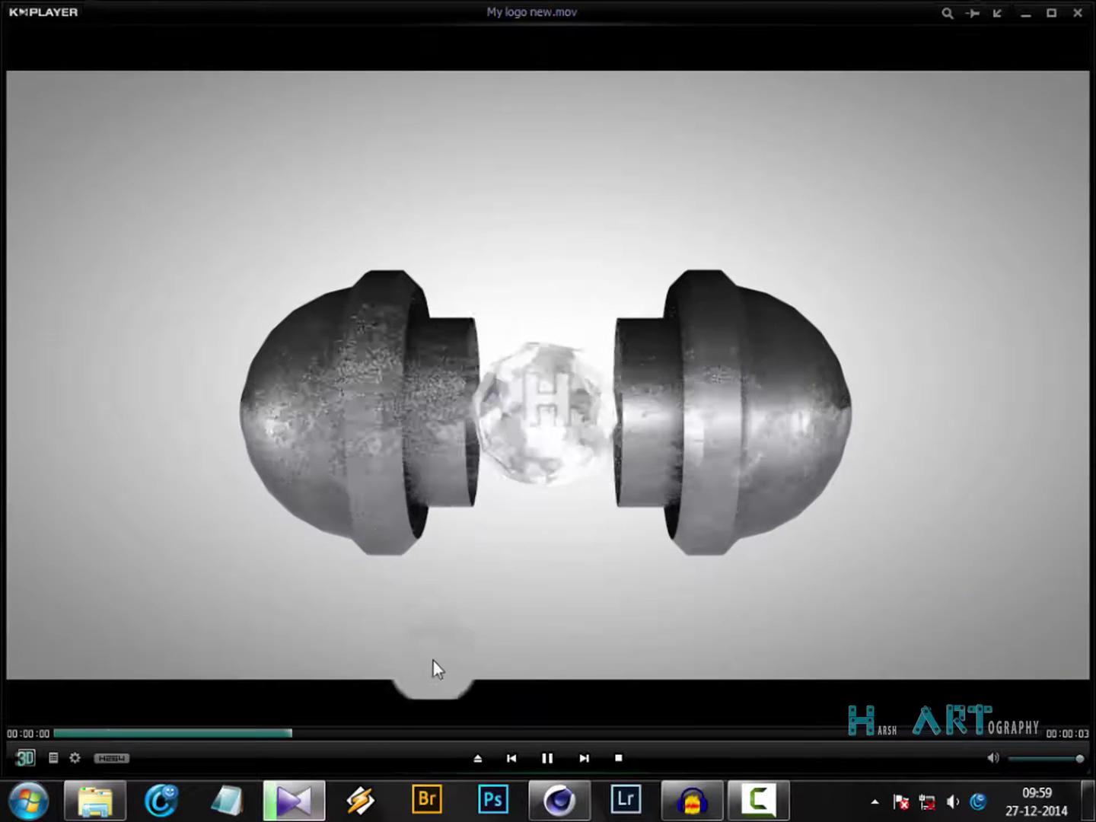
# Play through the "My logo new" animation, replay it from the start, and close the video.
pyautogui.click(548, 759)
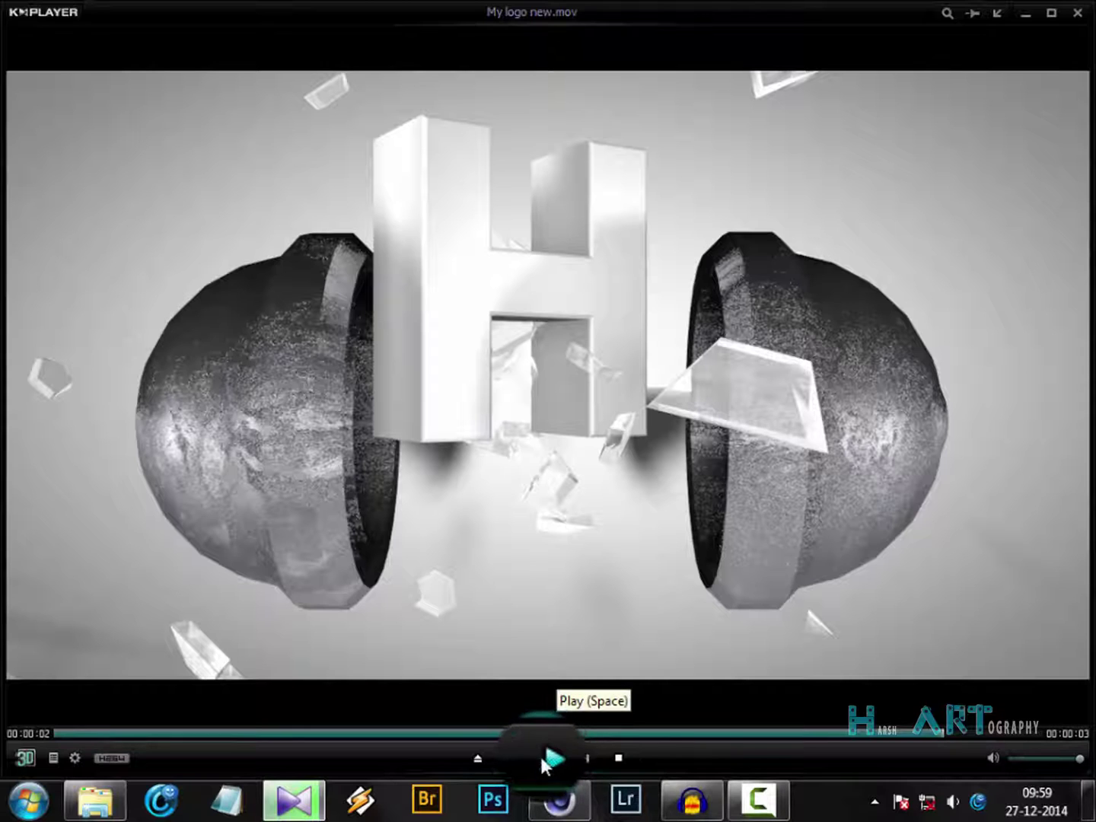
pyautogui.click(542, 757)
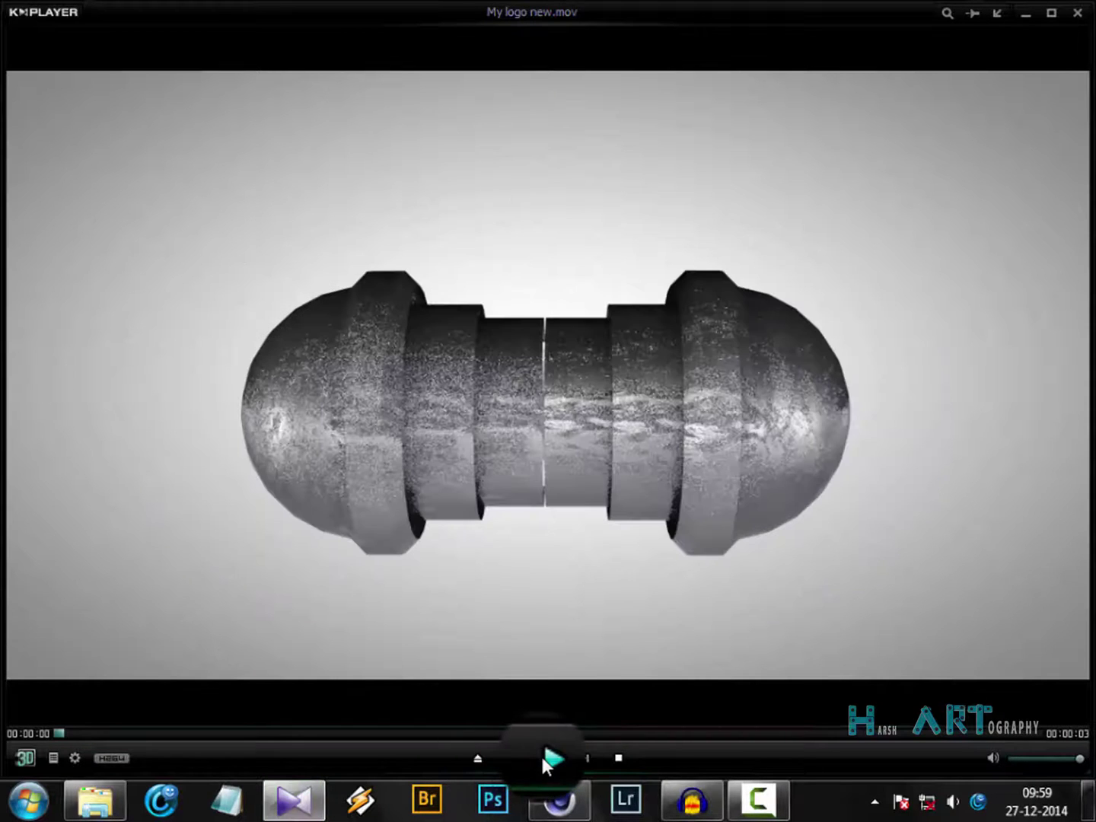
pyautogui.click(543, 757)
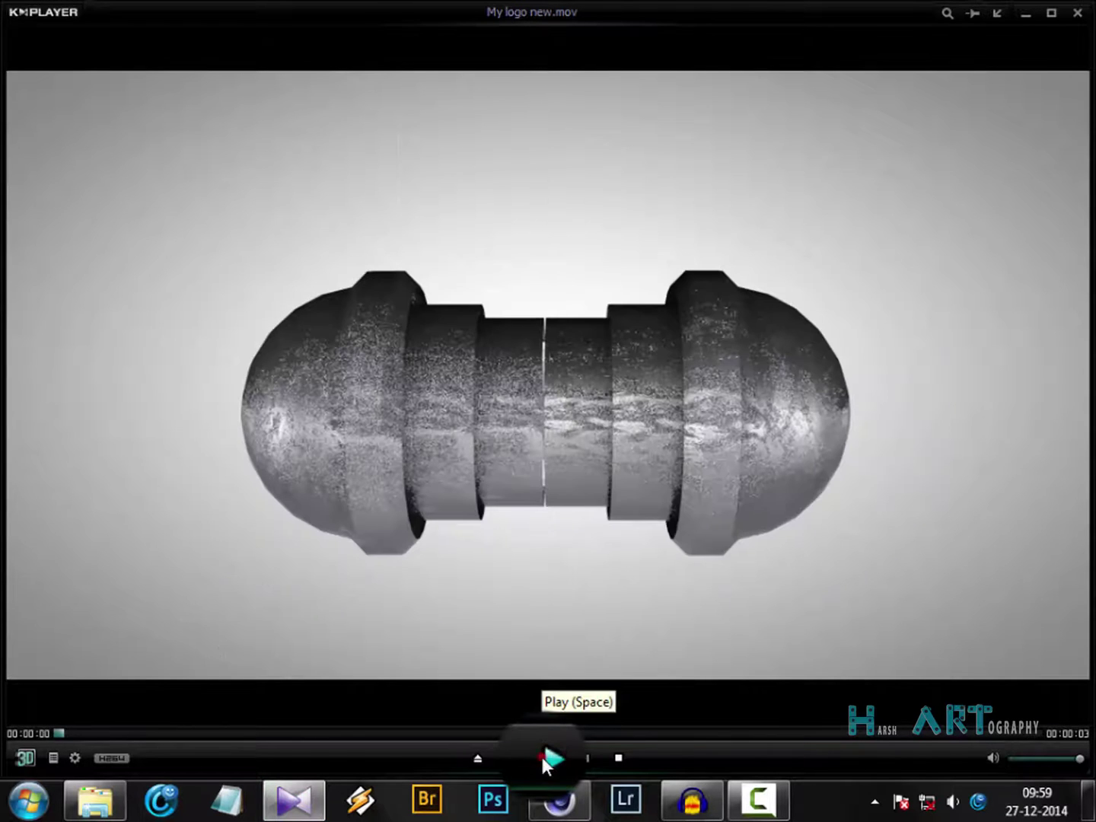
pyautogui.click(542, 757)
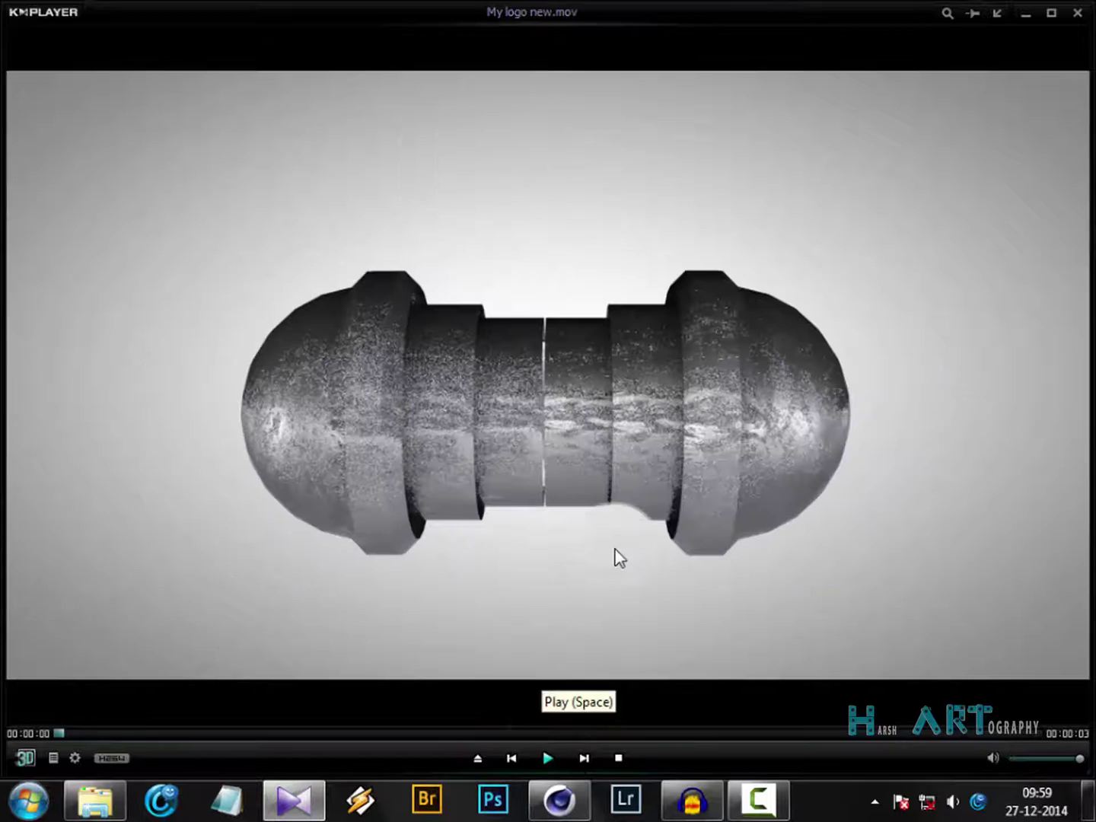
pyautogui.click(1079, 12)
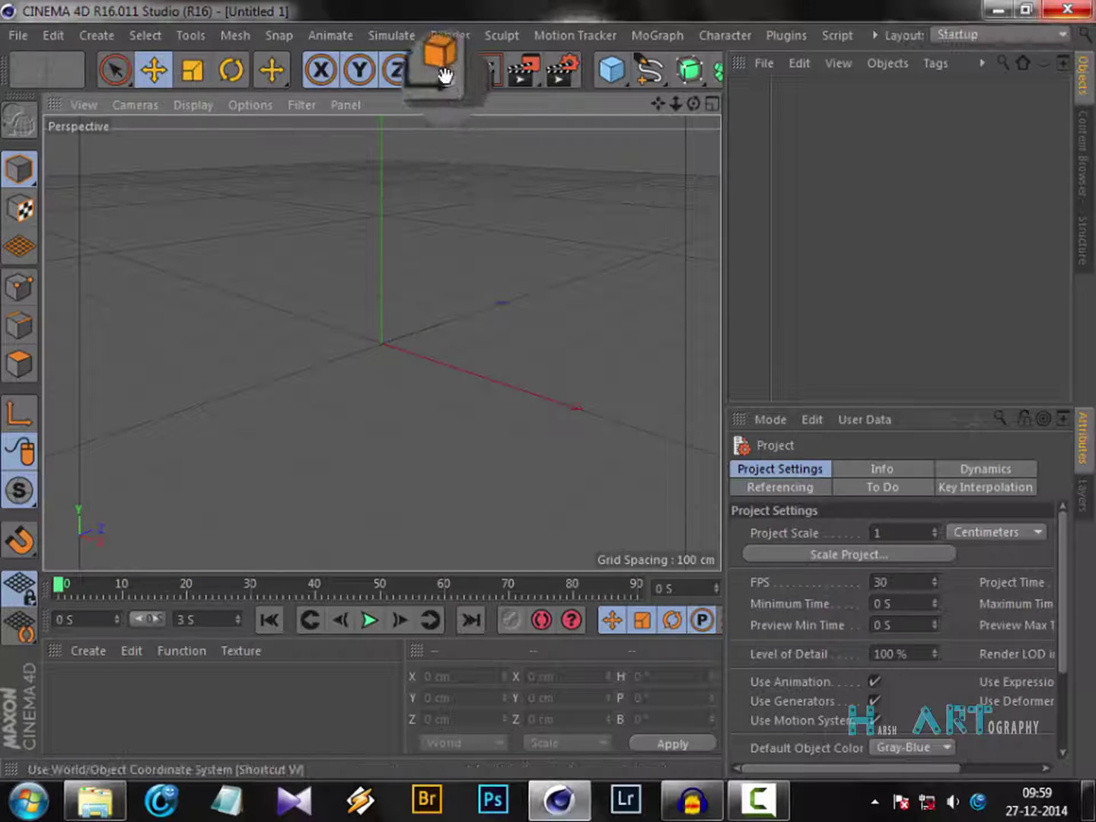
# Change the main toolbar palette's icon size to Medium Icons.
pyautogui.moveTo(446, 76); pyautogui.dragTo(444, 75)
pyautogui.moveTo(445, 74); pyautogui.dragTo(447, 77, button='right')
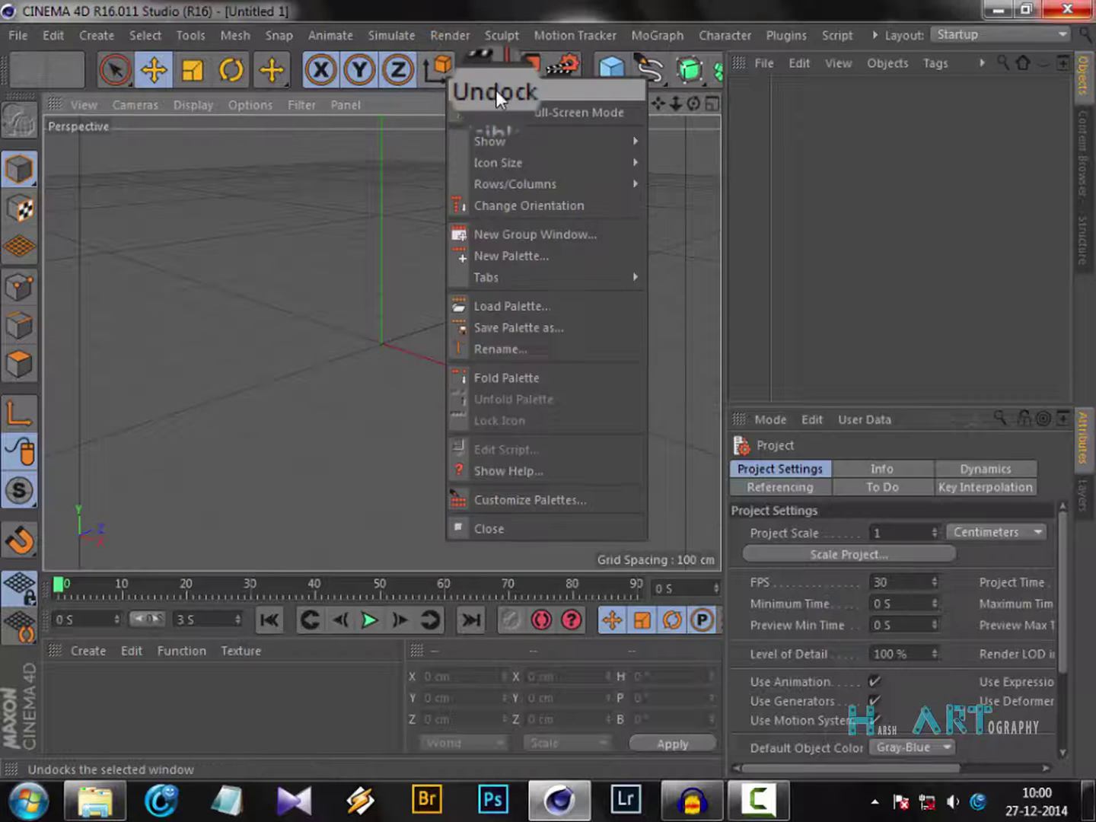
pyautogui.moveTo(543, 163)
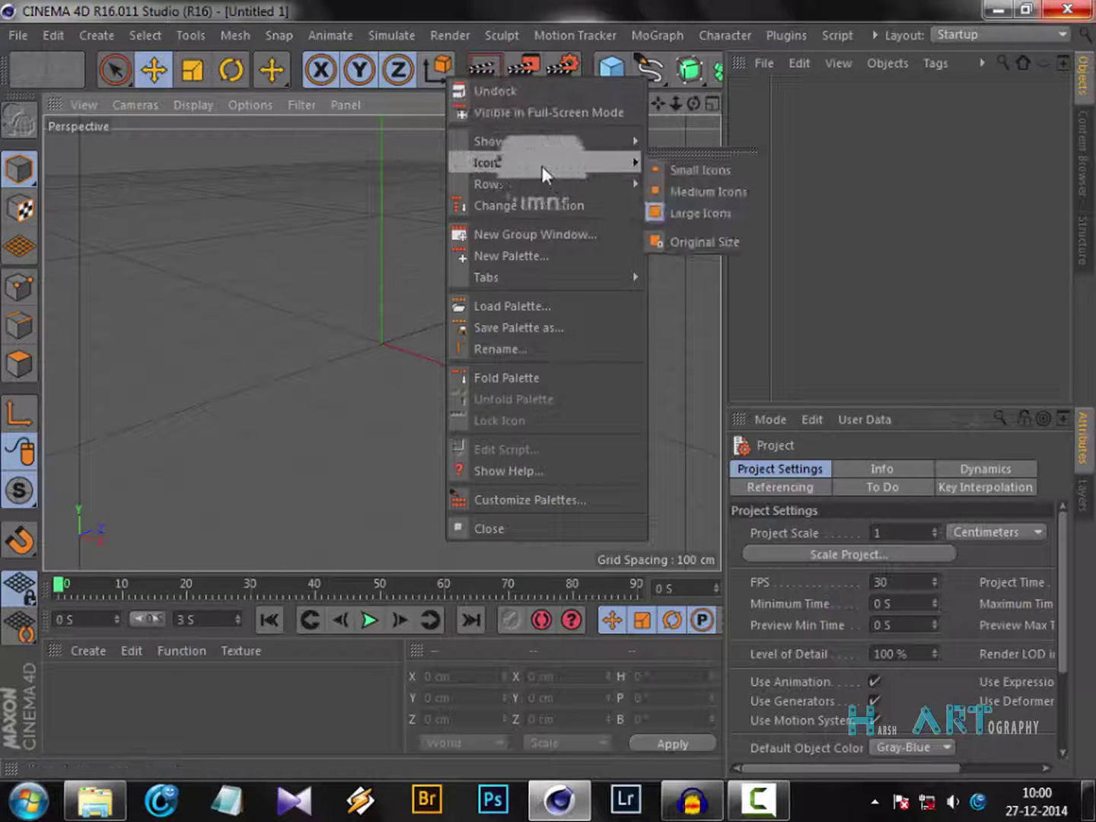
pyautogui.click(658, 183)
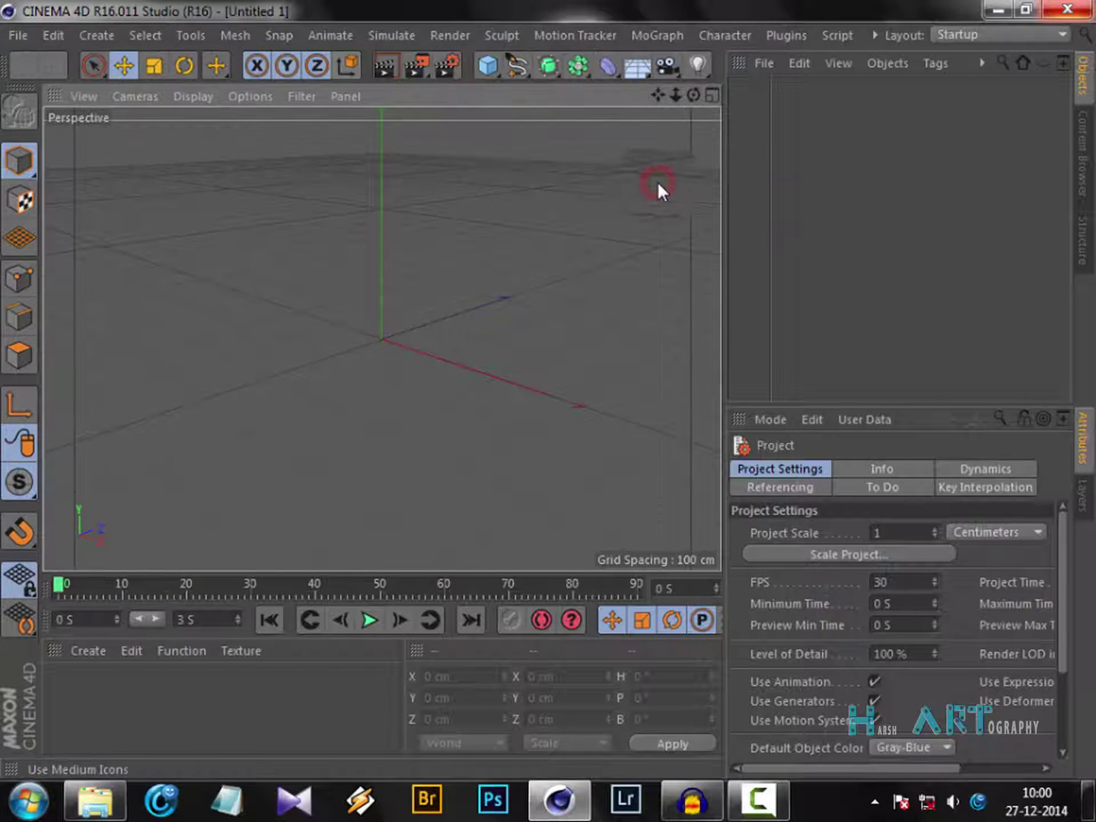
# Add a Sphere primitive to the scene.
pyautogui.click(494, 68)
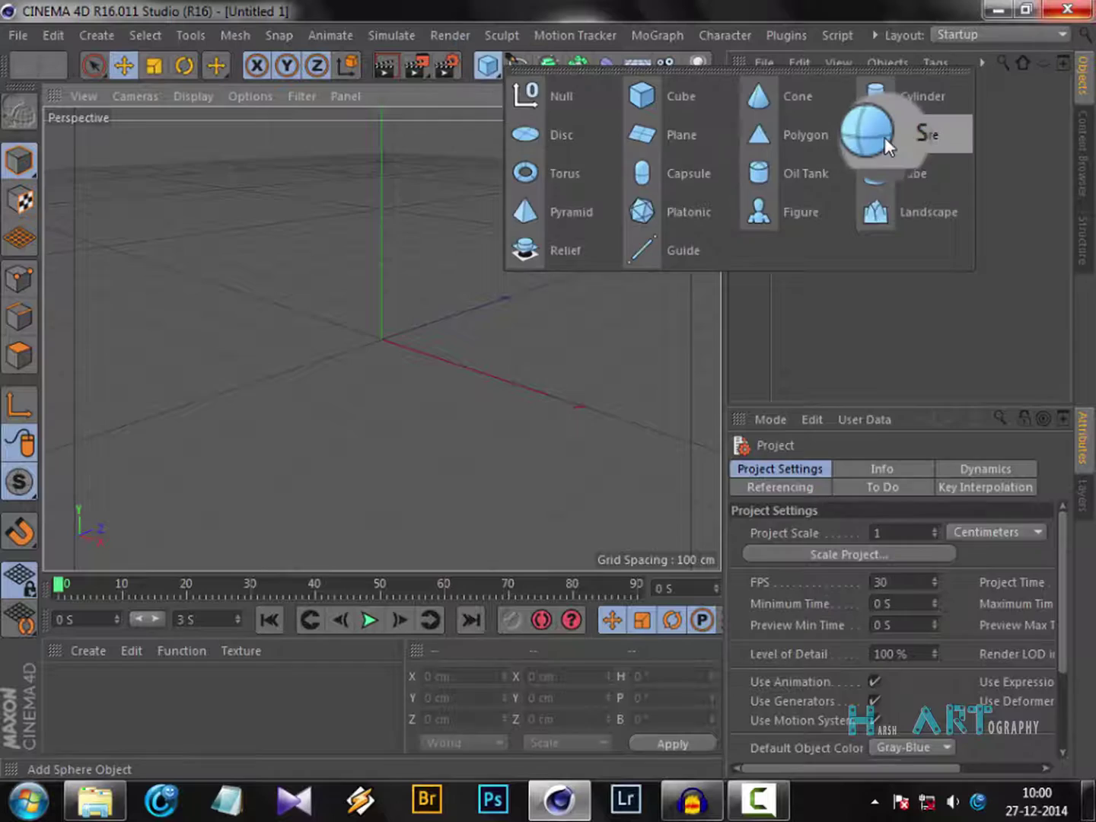
pyautogui.click(885, 137)
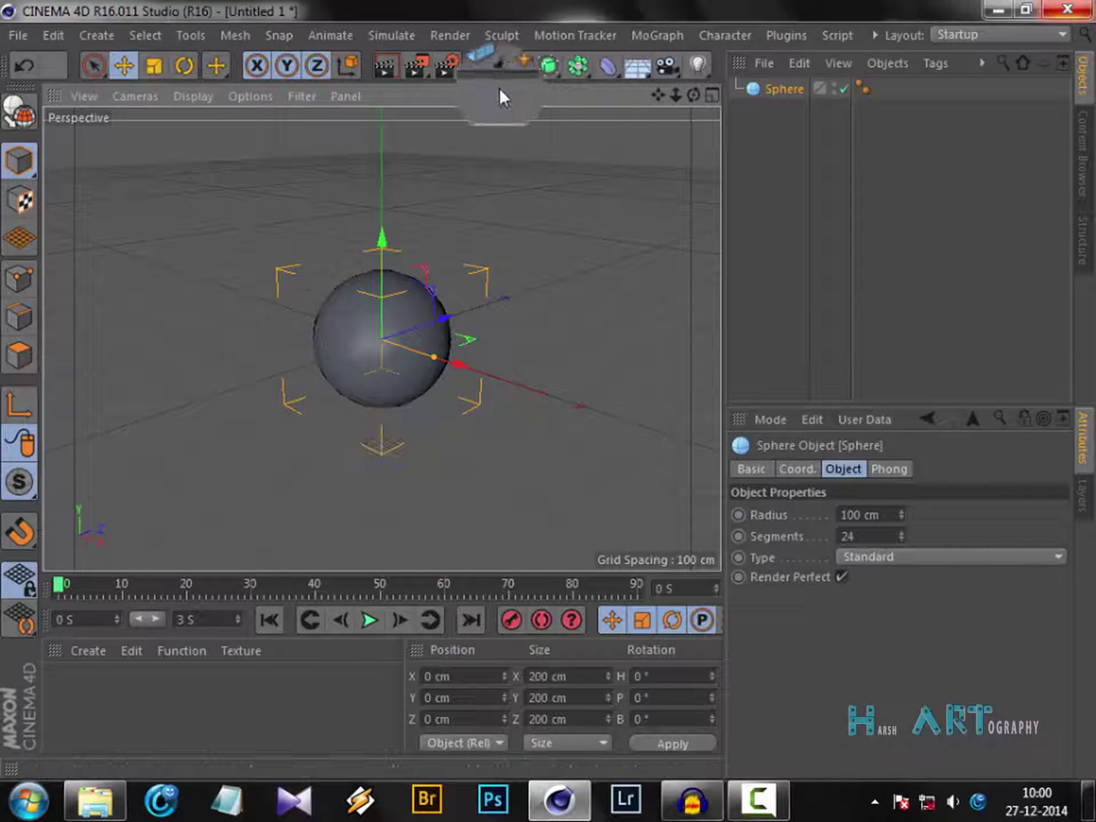
pyautogui.click(518, 67)
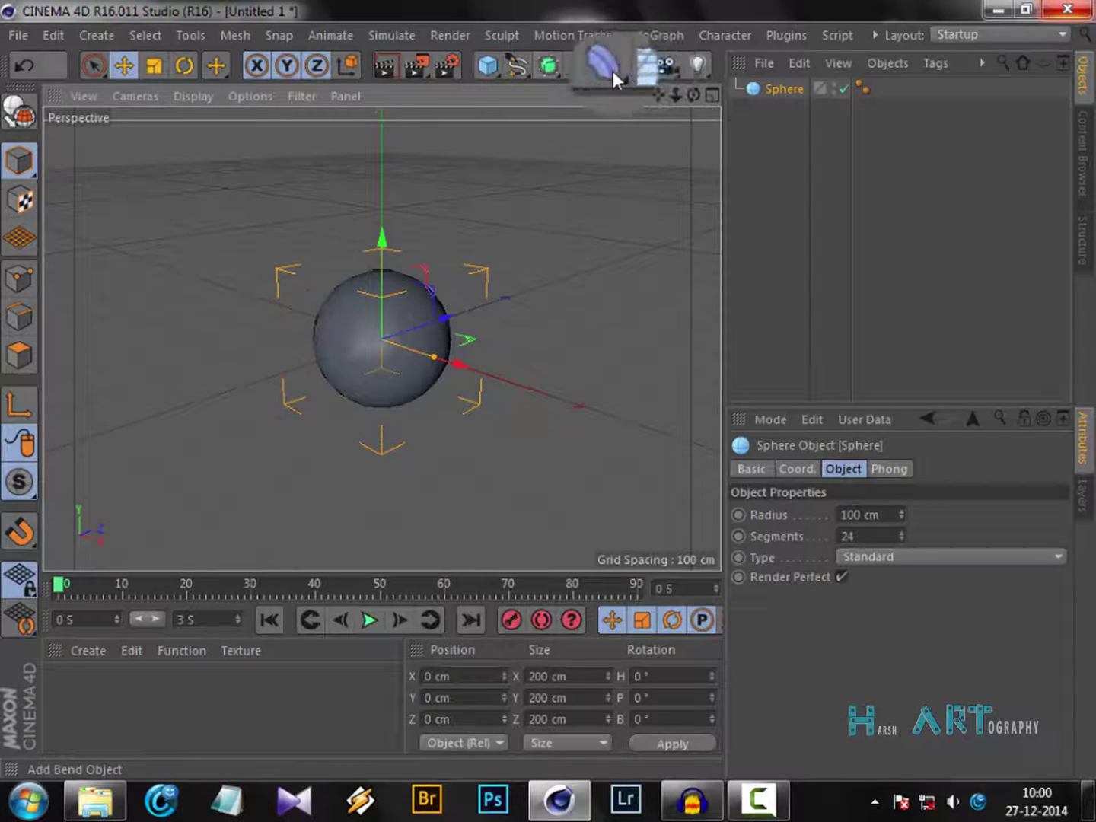
# Add an Explosion FX deformer and make it a child of the Sphere.
pyautogui.click(609, 68)
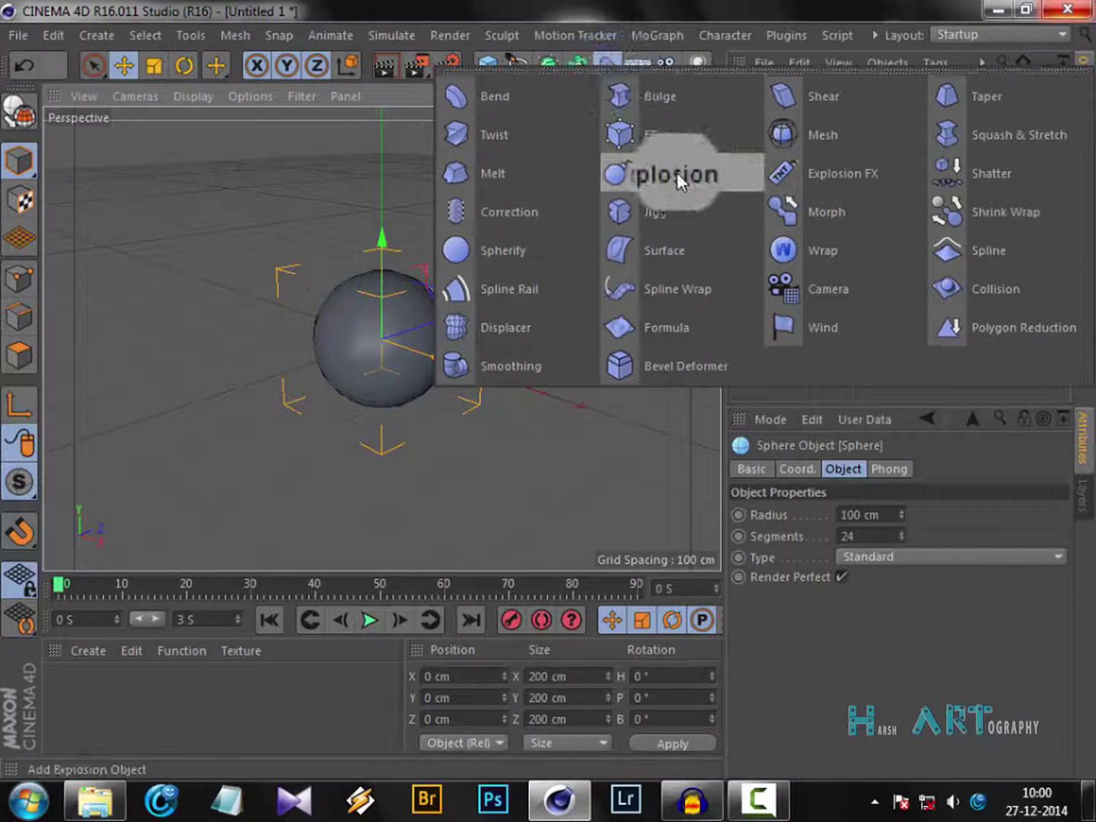
pyautogui.click(853, 174)
pyautogui.moveTo(803, 87); pyautogui.dragTo(804, 109)
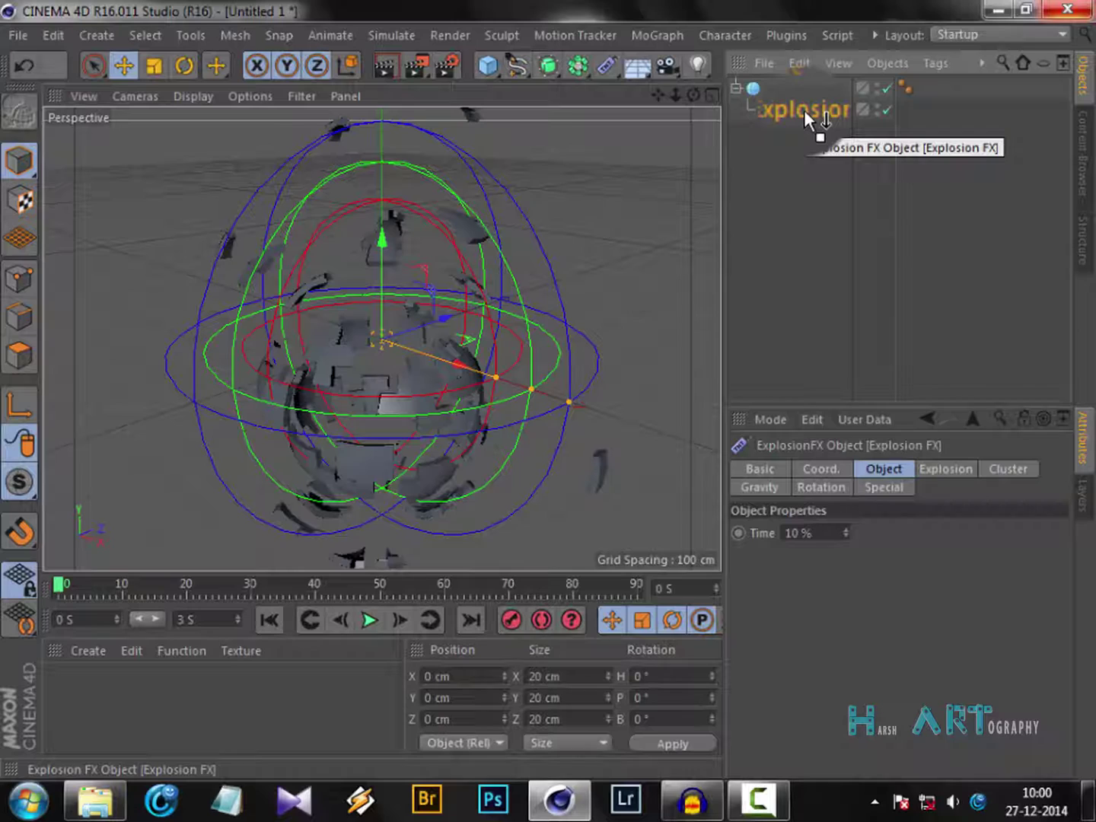
pyautogui.moveTo(805, 110); pyautogui.dragTo(804, 111)
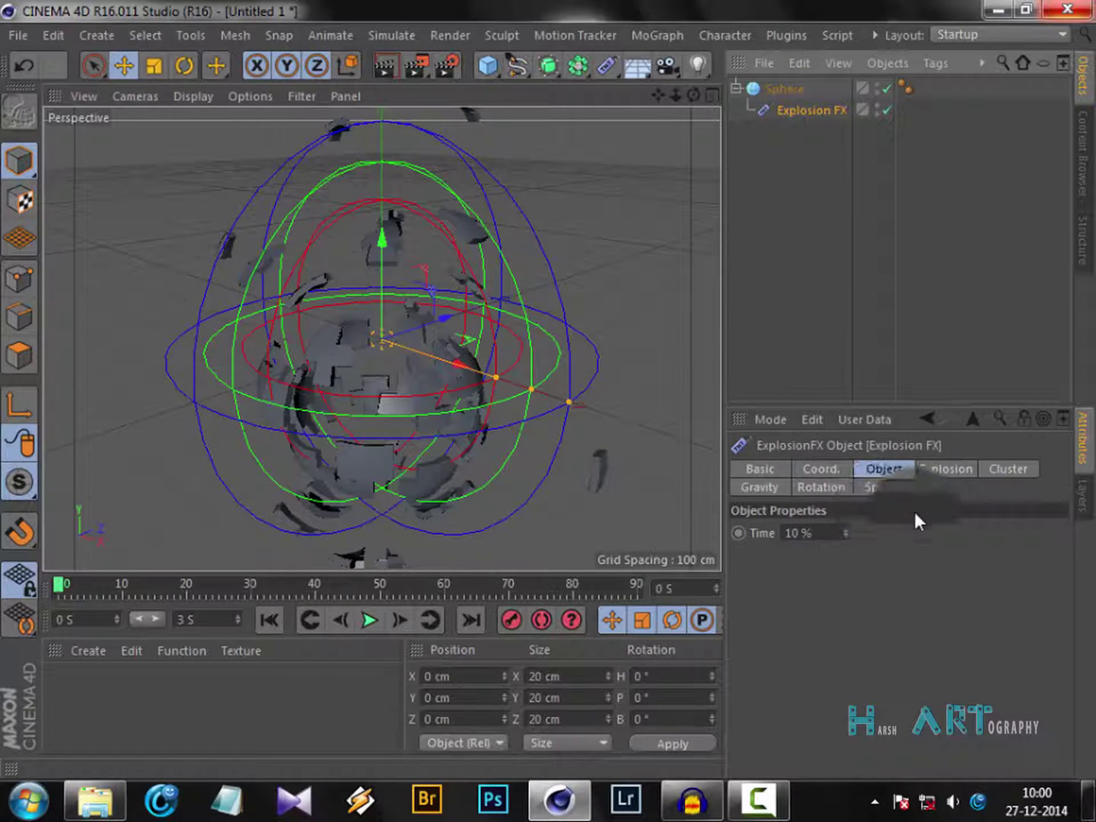
# Set the Explosion FX deformer's explosion strength to 500.
pyautogui.click(938, 470)
pyautogui.click(888, 531)
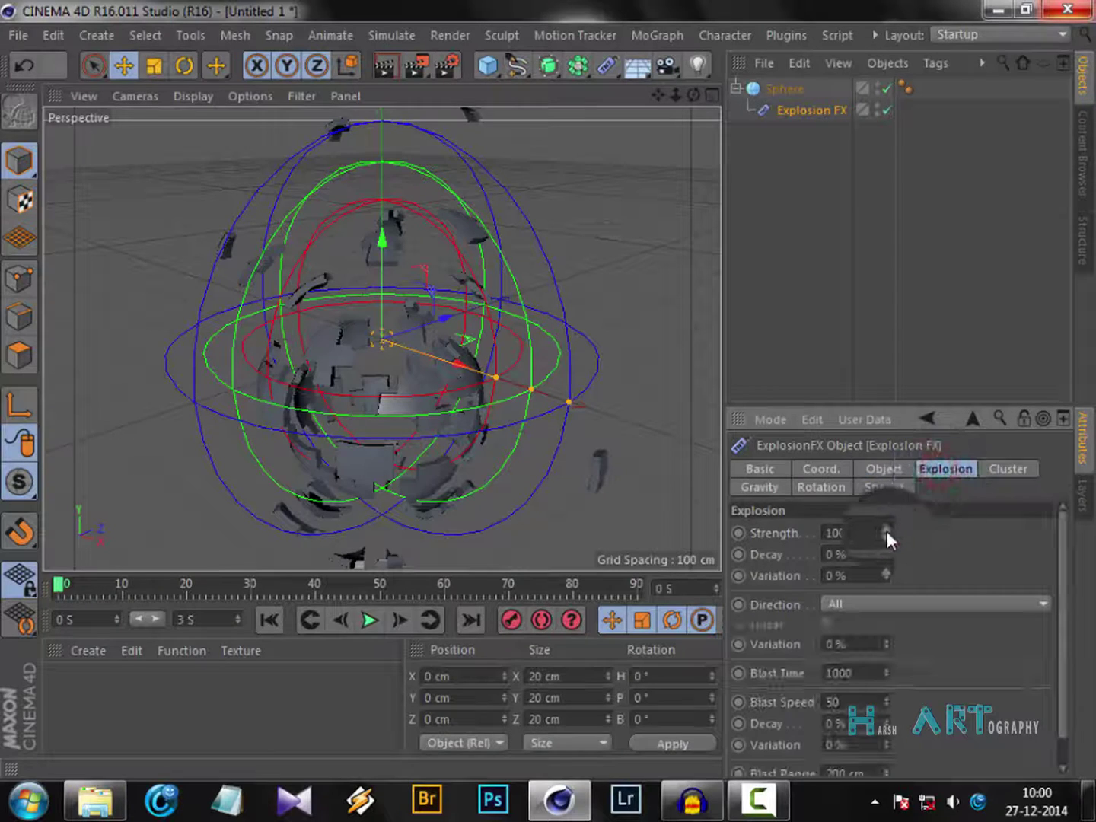
pyautogui.press('BackSpace')
pyautogui.press('BackSpace')
pyautogui.moveTo(866, 533); pyautogui.dragTo(721, 528)
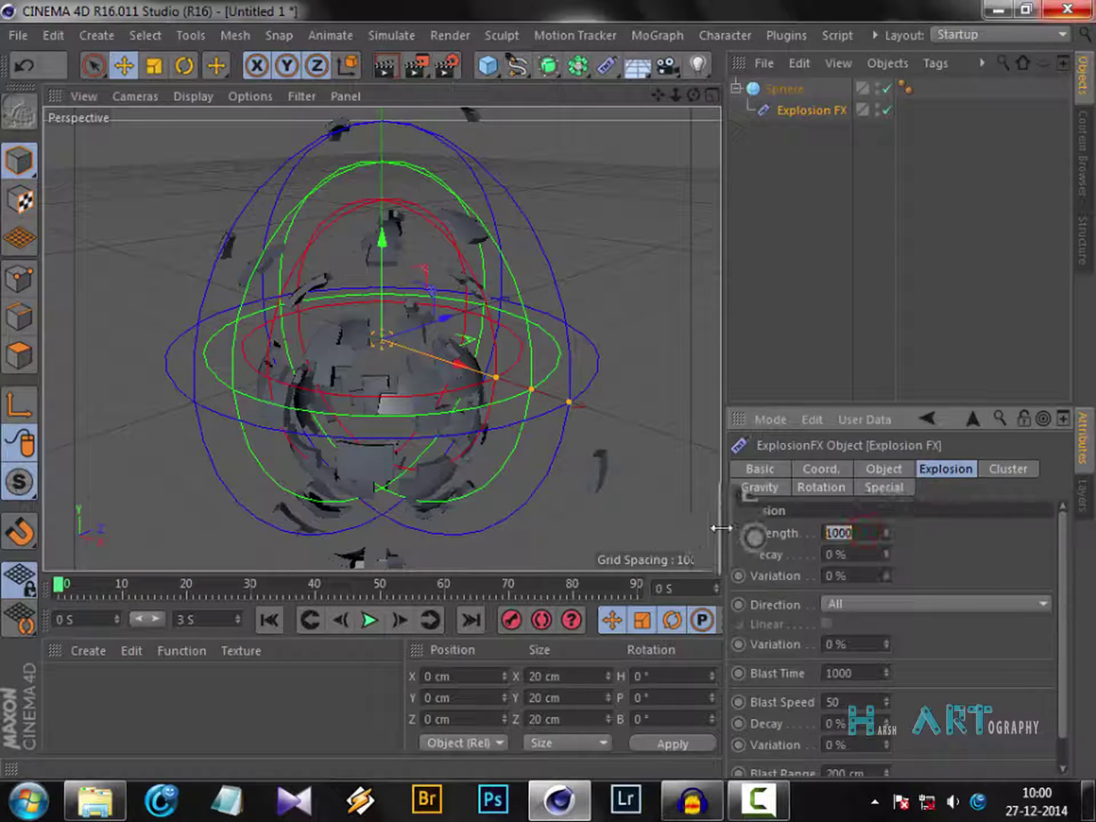
pyautogui.write('5')
pyautogui.press('Return')
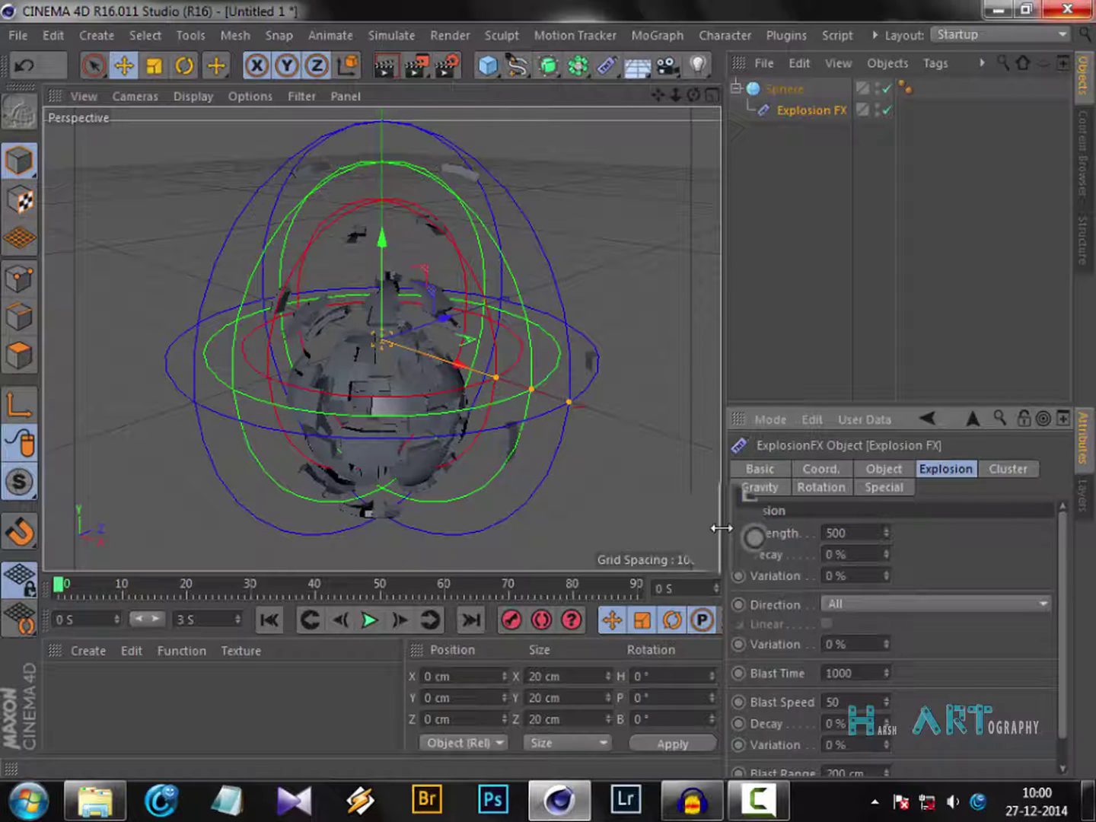
# Try explosion strengths of 200 and 2000 on the Explosion FX deformer.
pyautogui.doubleClick(860, 532)
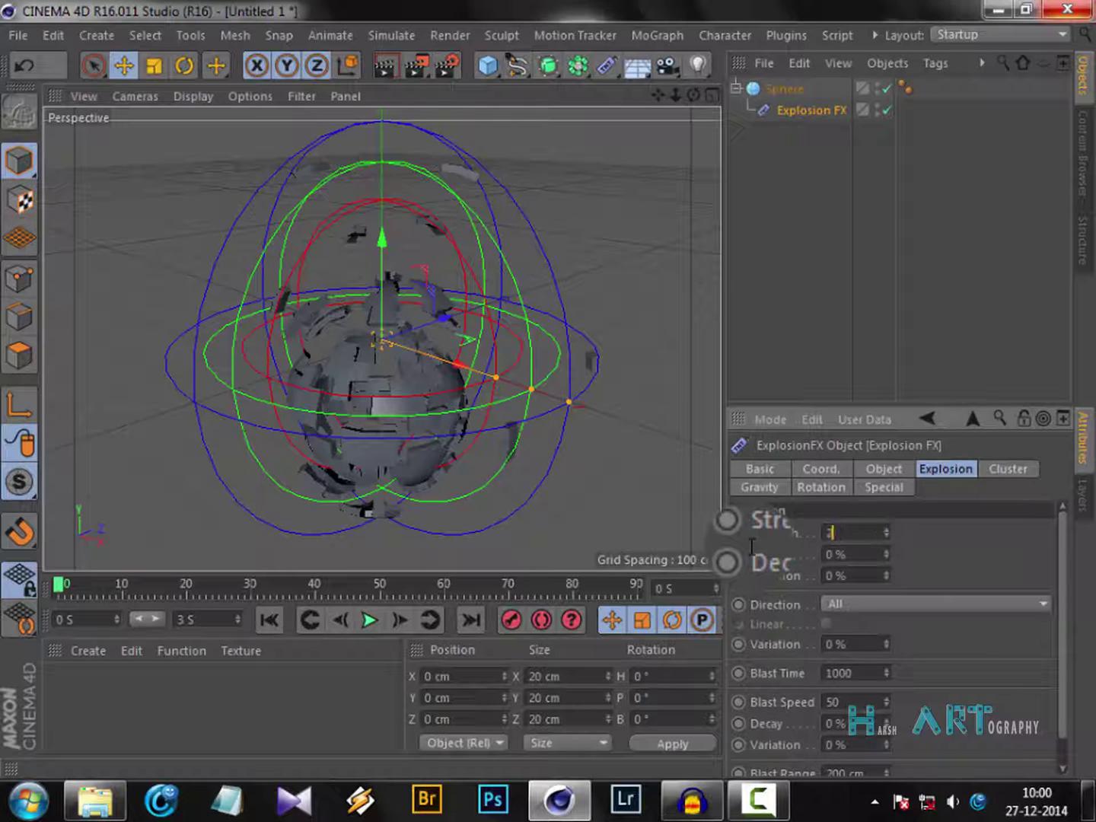
pyautogui.write('200')
pyautogui.press('Return')
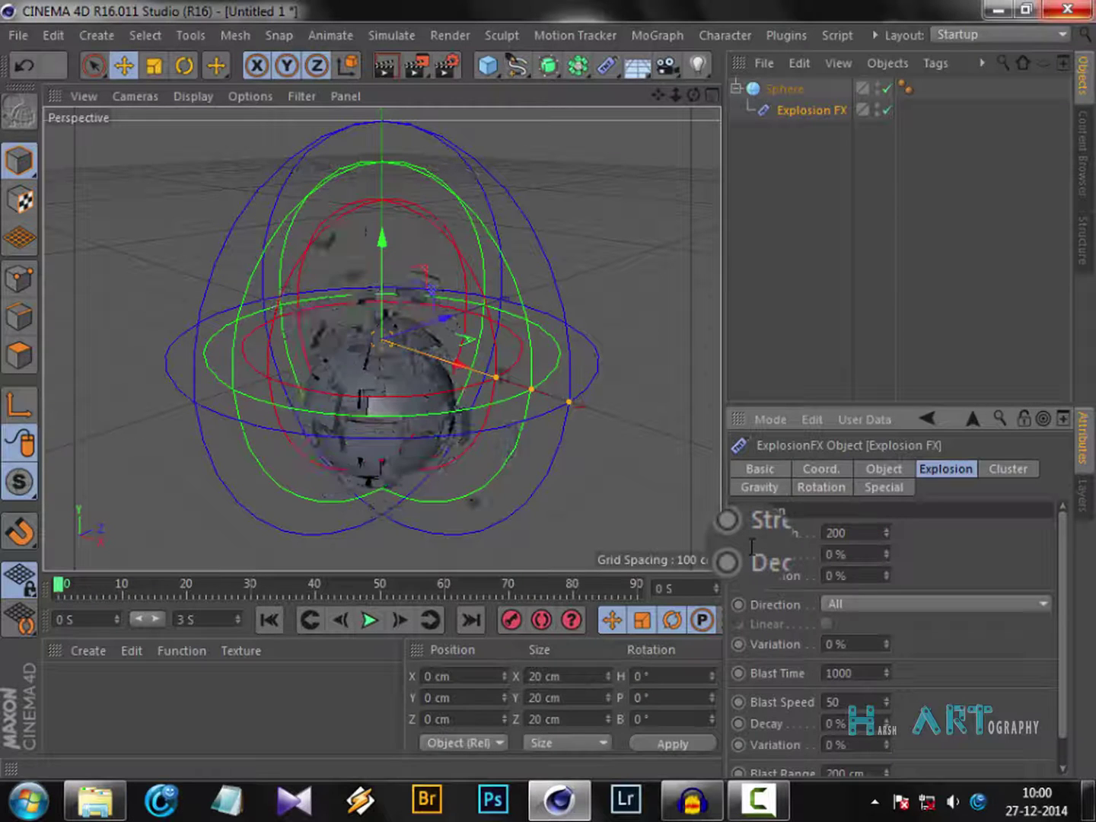
pyautogui.click(861, 533)
pyautogui.write('0')
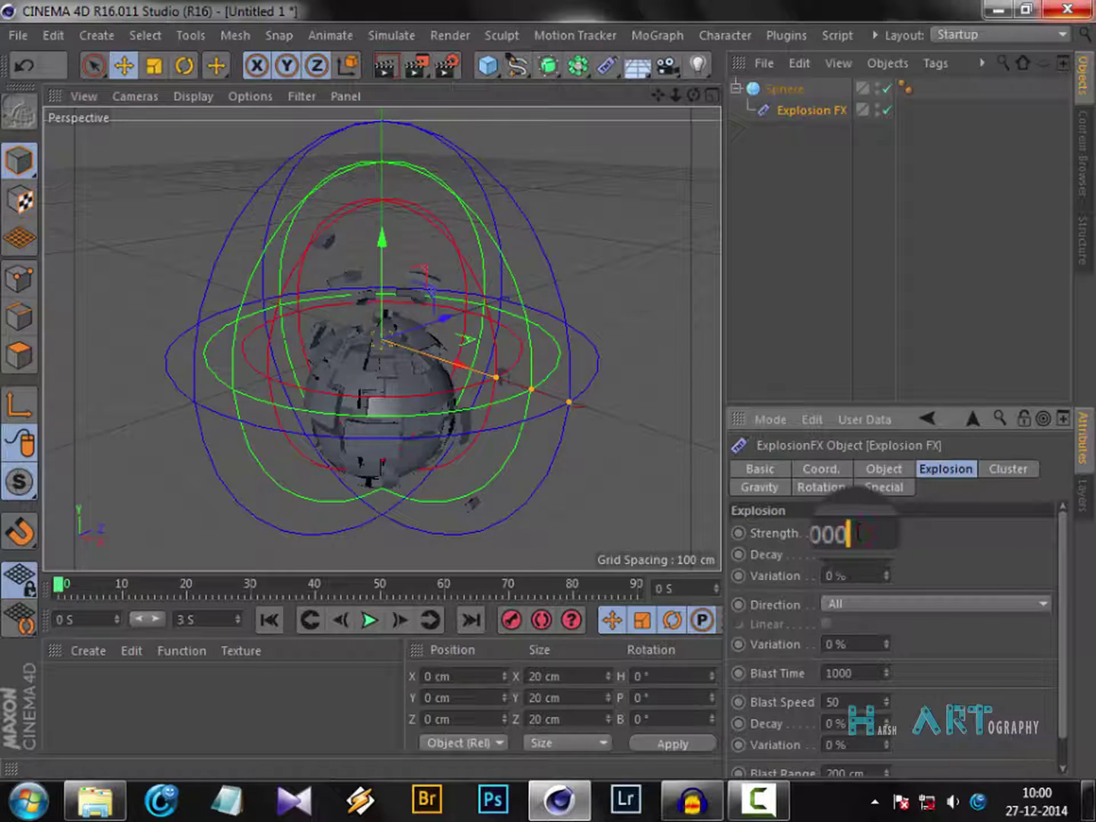
pyautogui.press('Return')
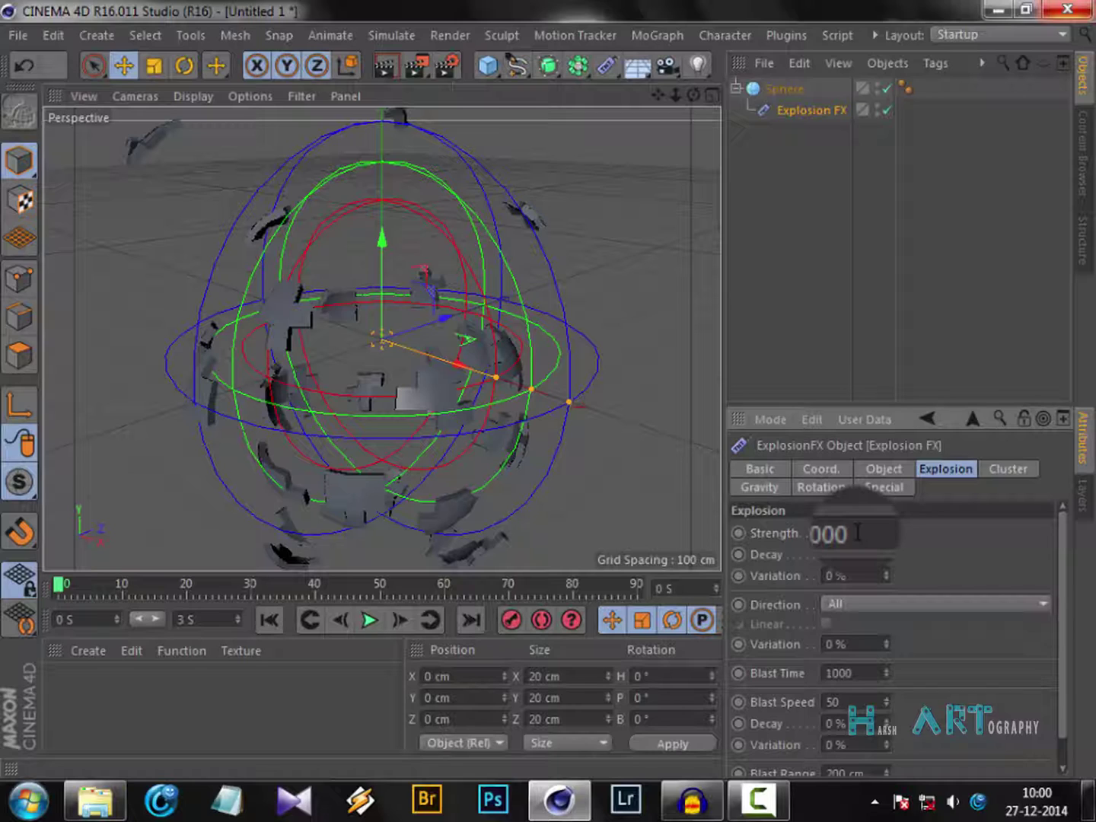
# Set the Explosion FX deformer's explosion strength to 1000.
pyautogui.doubleClick(854, 531)
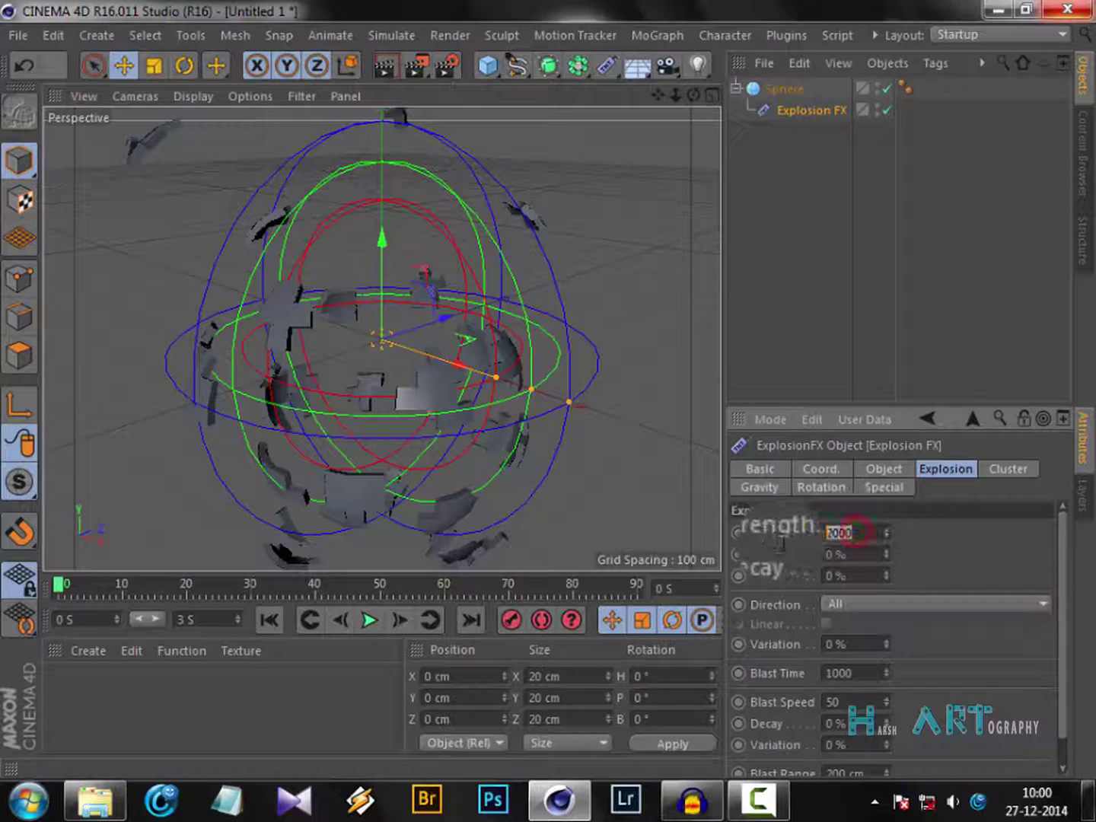
pyautogui.write('1')
pyautogui.press('Return')
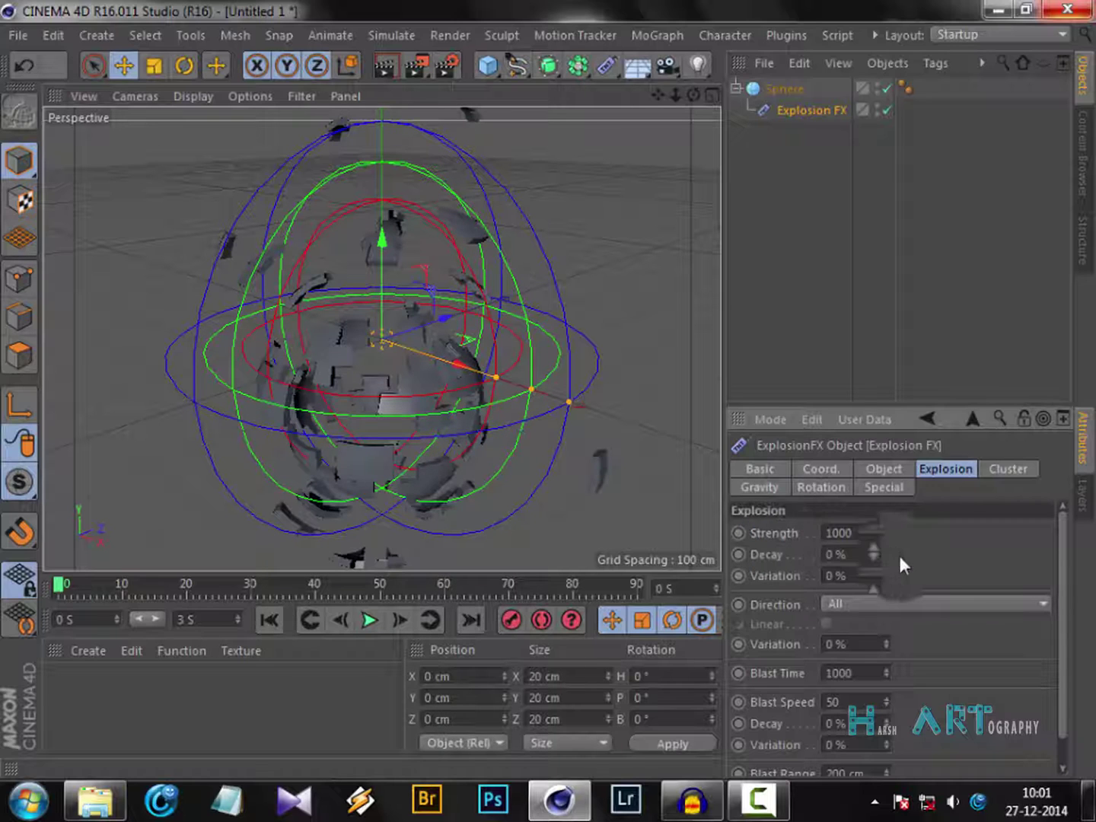
# Try adjusting the explosion strength's decay, bring it to 0 %, and set the strength variation to 100 %.
pyautogui.click(886, 562)
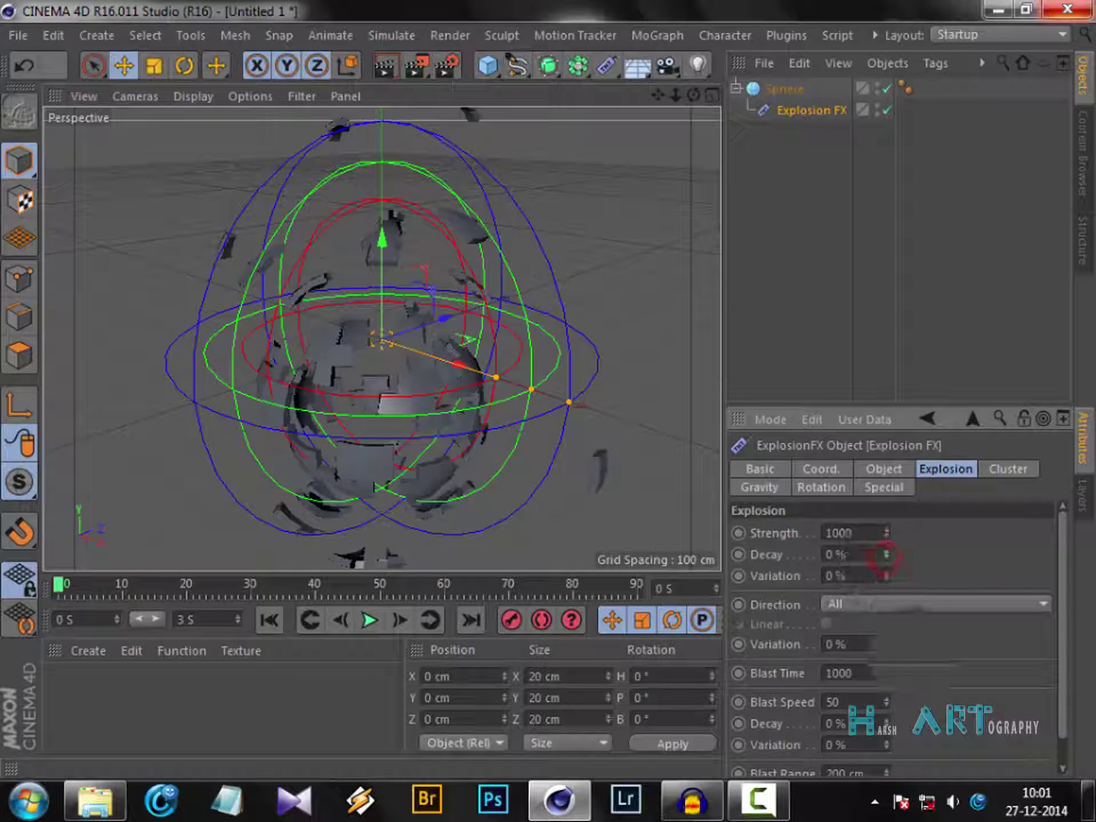
pyautogui.moveTo(886, 552); pyautogui.dragTo(886, 700)
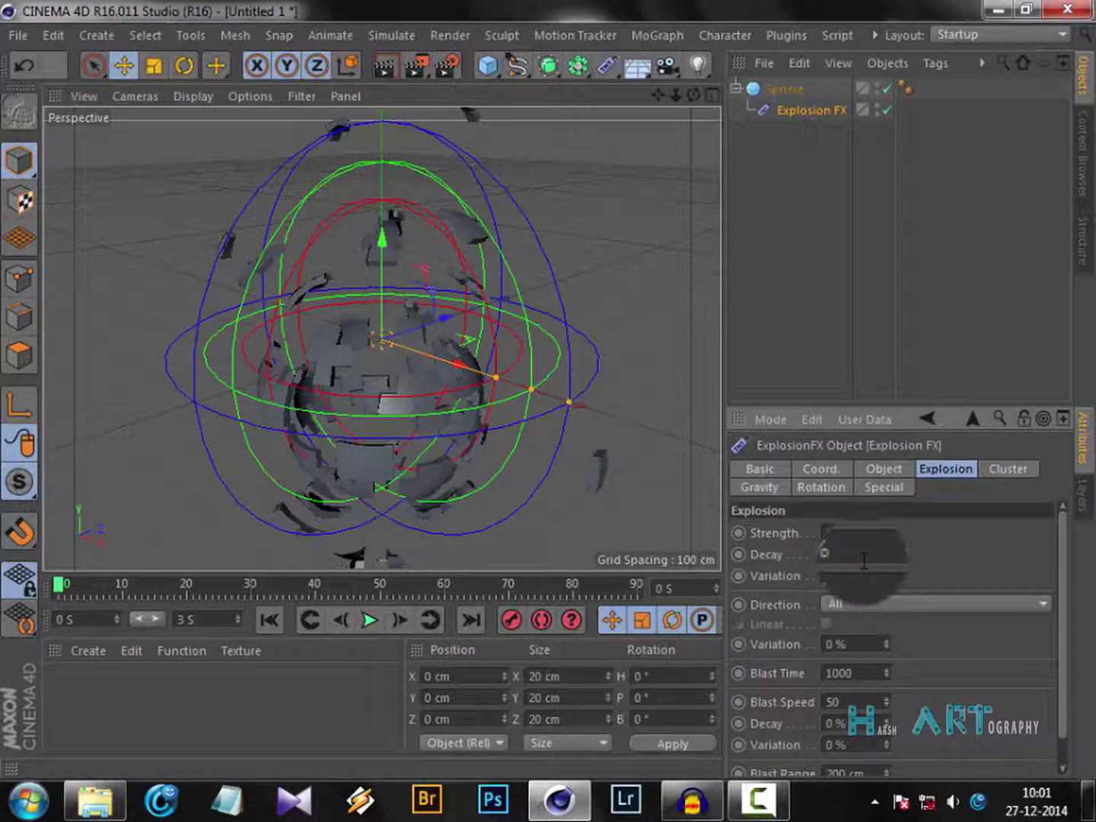
pyautogui.click(886, 571)
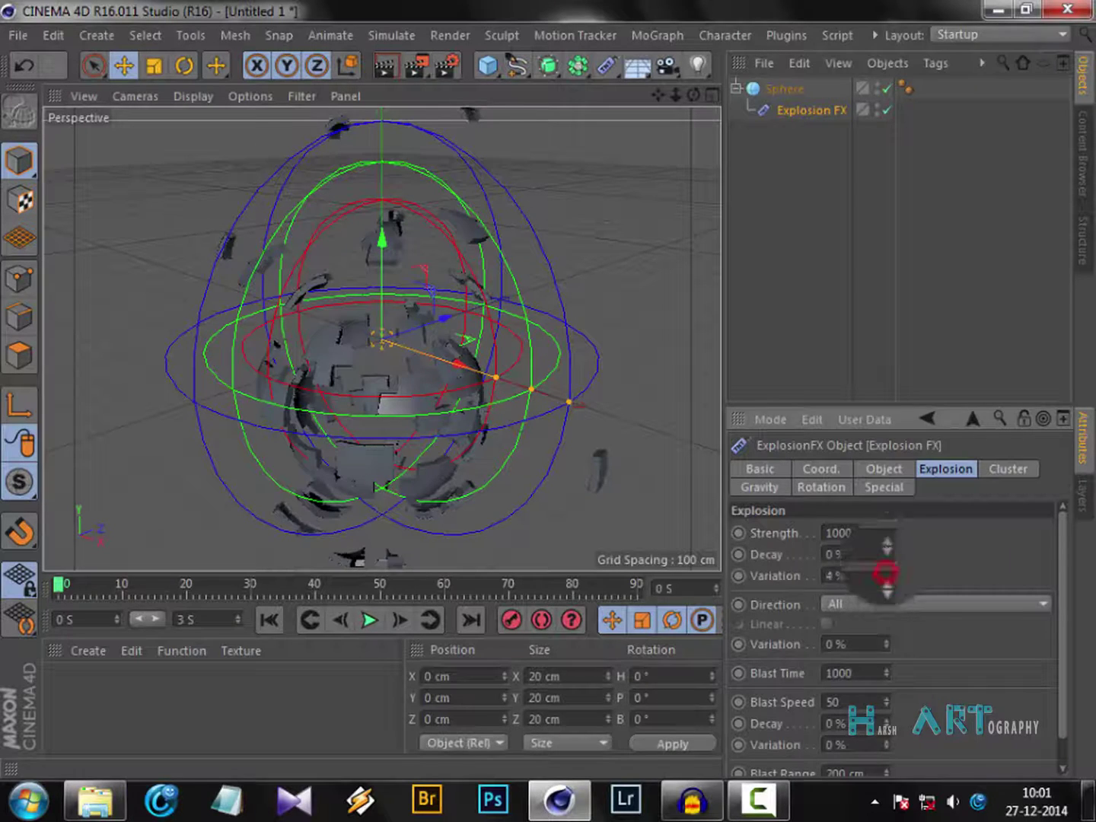
pyautogui.moveTo(885, 572); pyautogui.dragTo(888, 442)
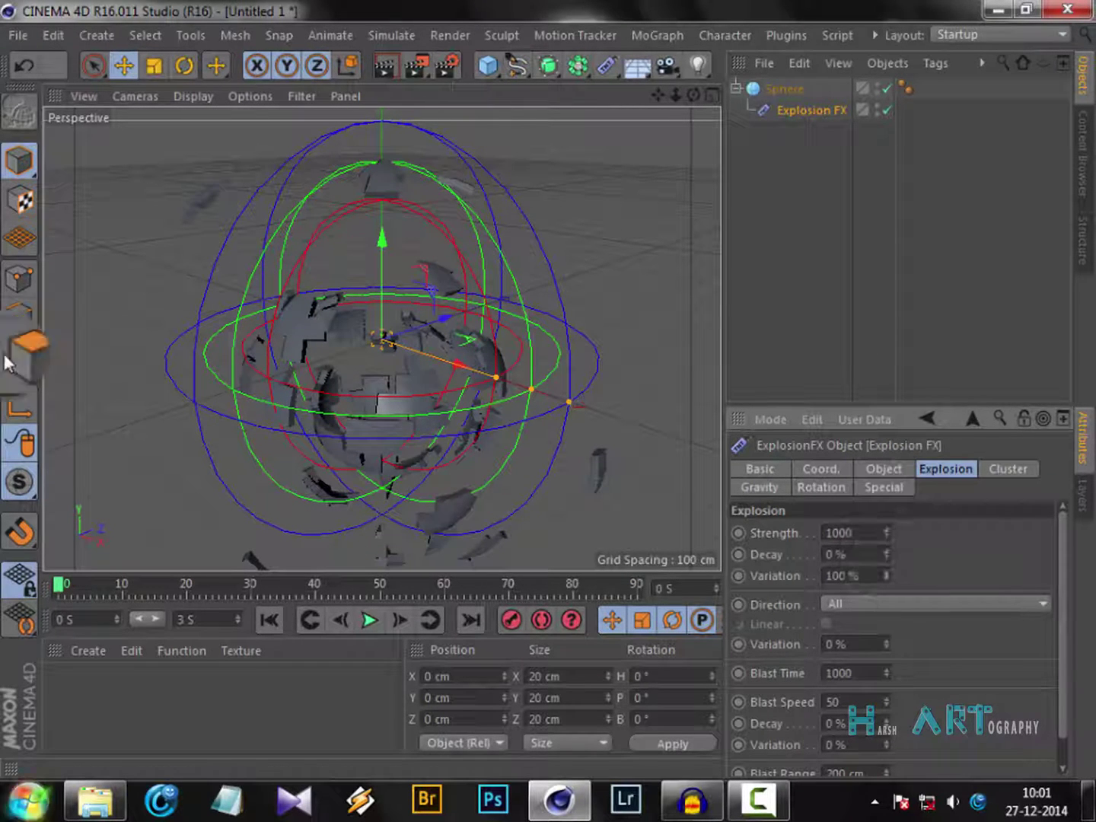
# Restrict the explosion direction to Only X and view the fragments from a lower angle.
pyautogui.click(934, 603)
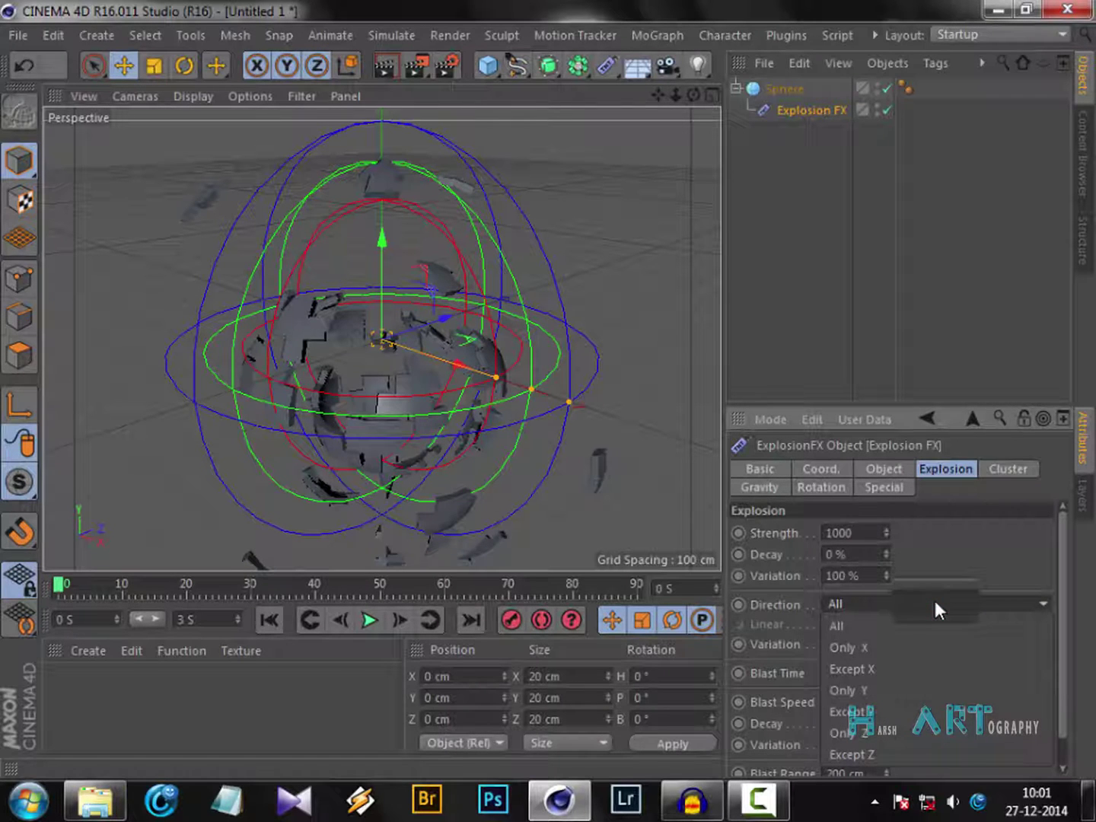
pyautogui.click(913, 649)
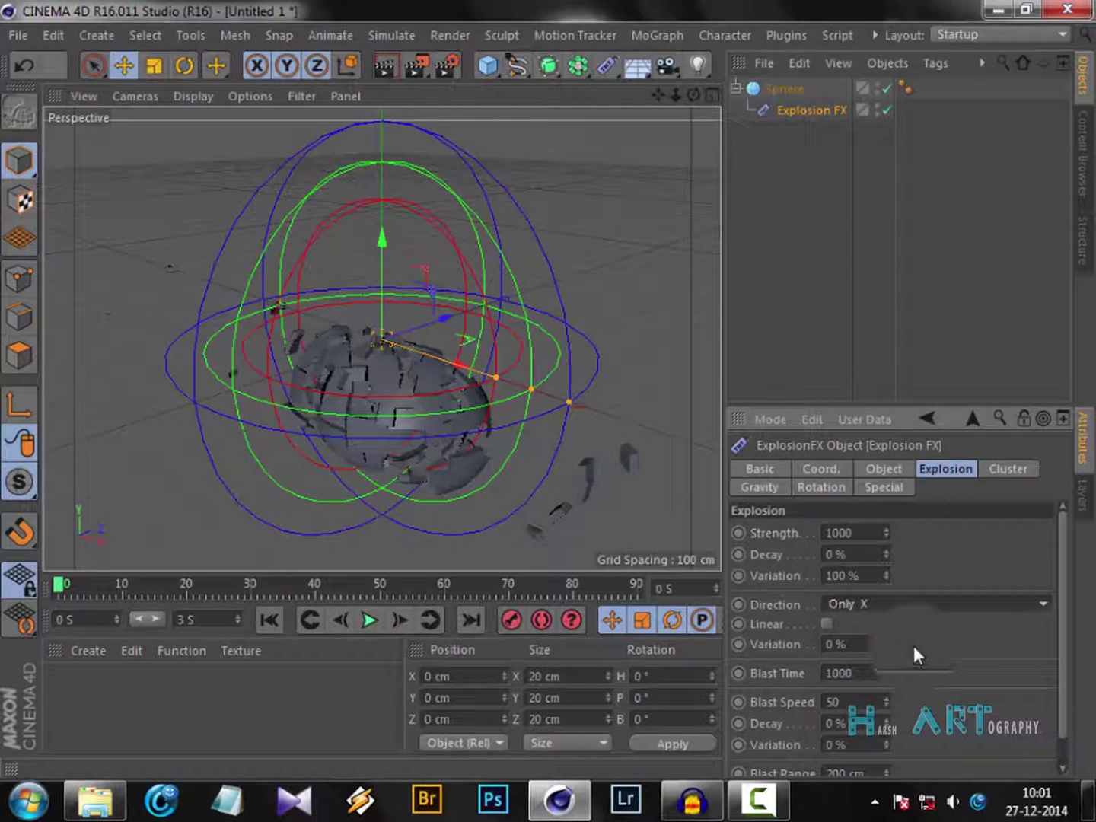
pyautogui.moveTo(693, 94); pyautogui.dragTo(738, 61)
# Set the explosion direction to Only Y.
pyautogui.click(887, 601)
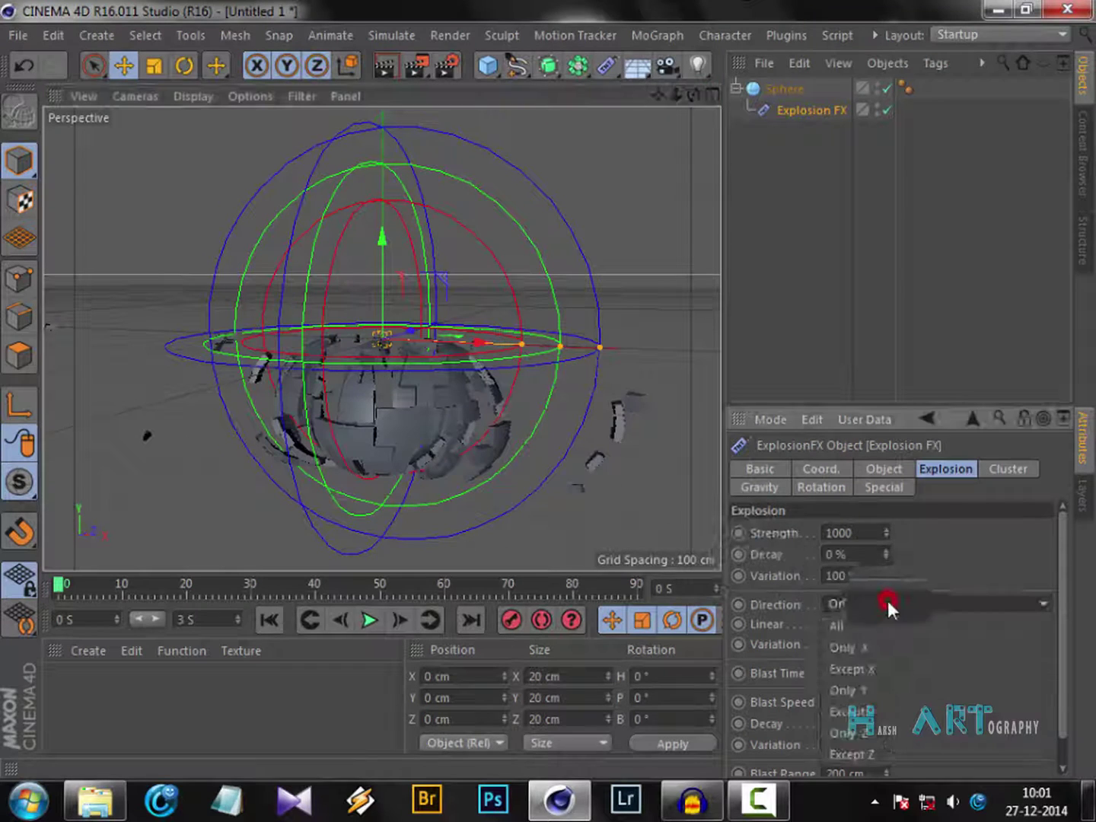
pyautogui.click(888, 682)
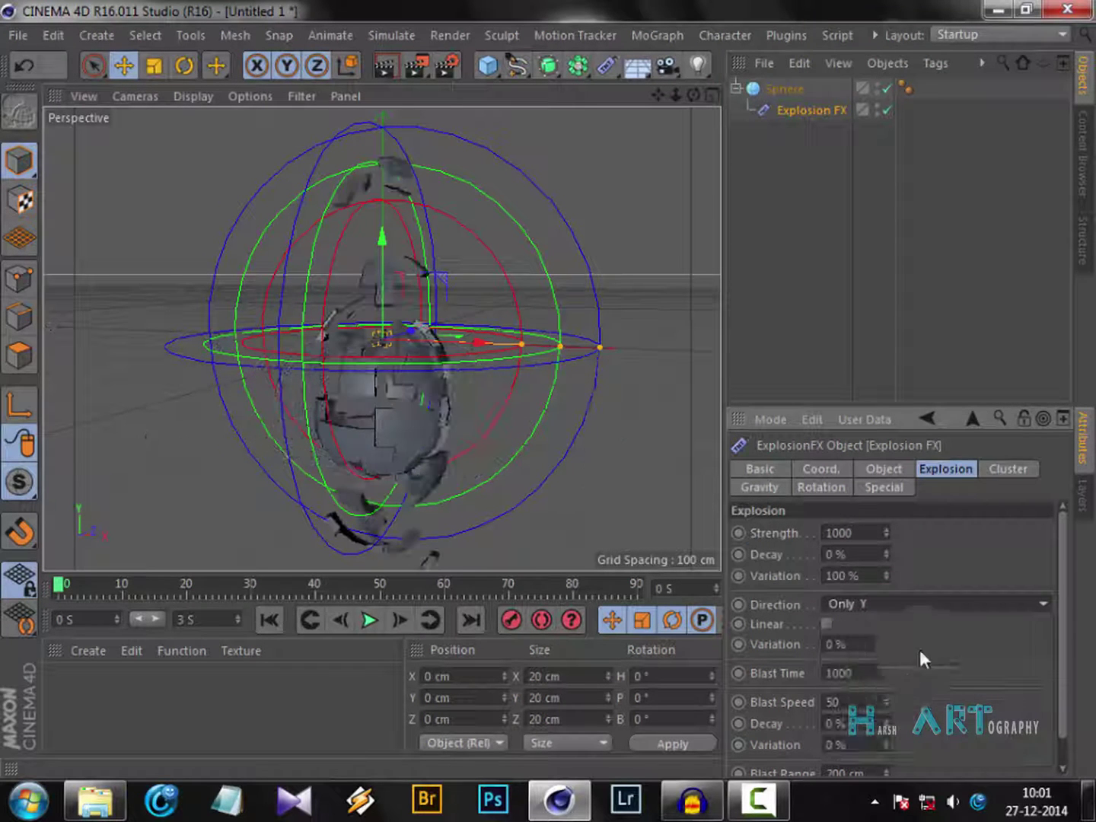
# Try the Only Z explosion direction and set the direction back to All.
pyautogui.click(932, 602)
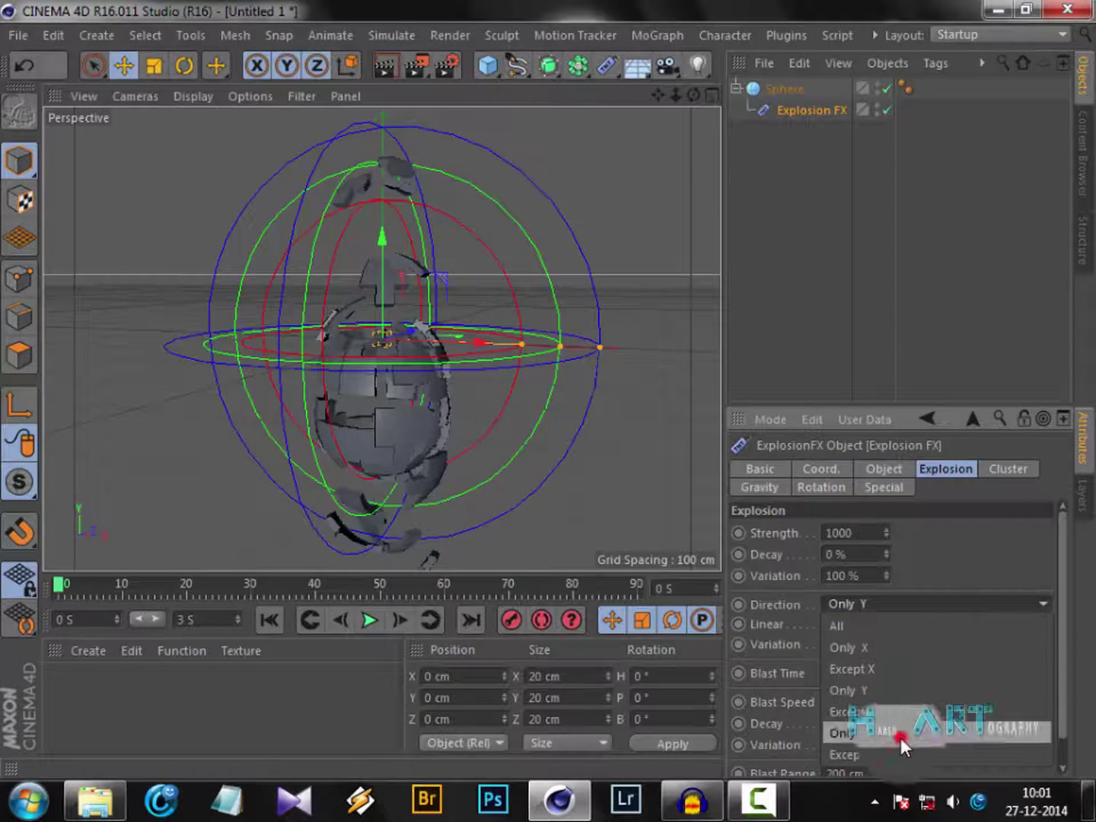
pyautogui.click(900, 735)
pyautogui.click(942, 603)
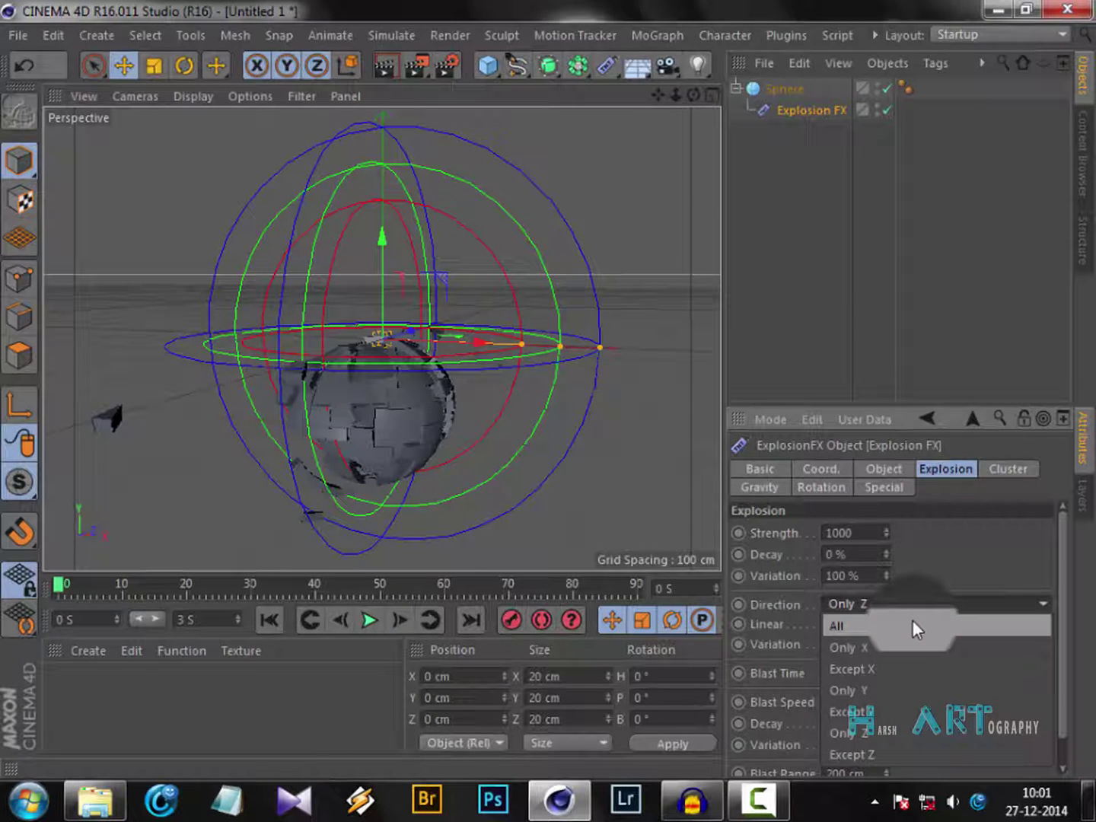
pyautogui.click(912, 625)
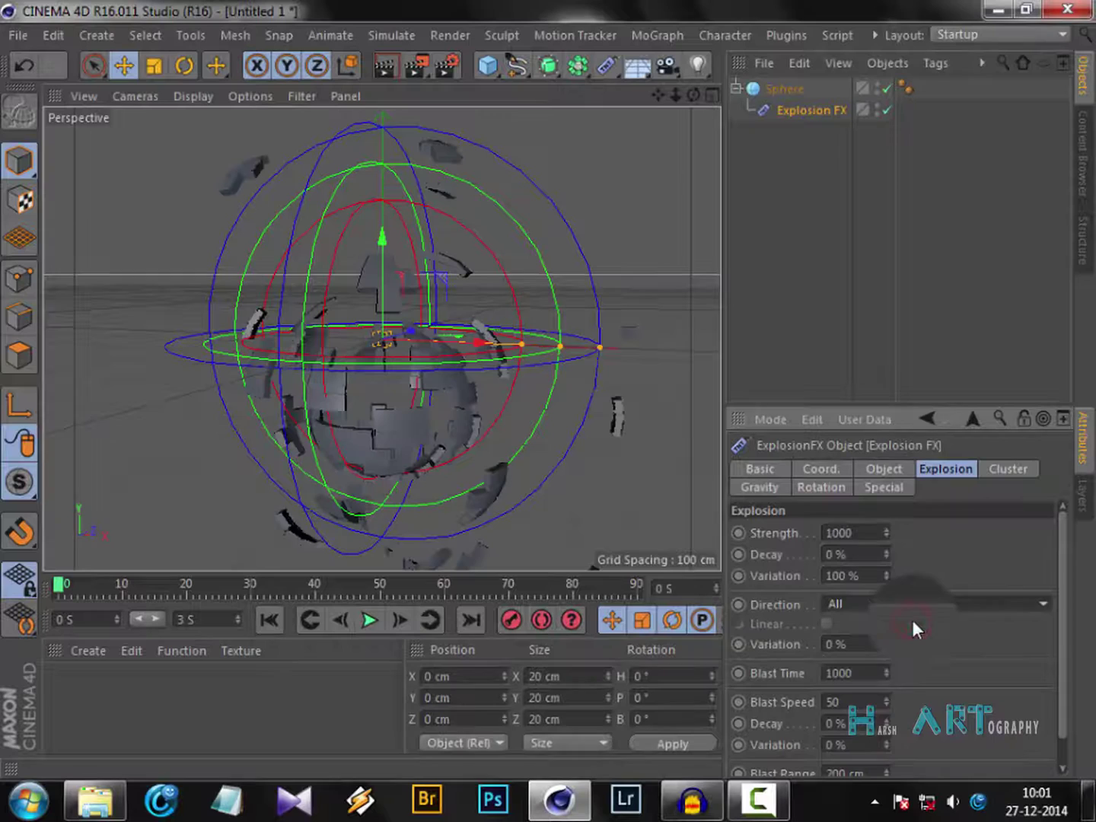
# Set the variation of the explosion direction to 100 %.
pyautogui.click(886, 643)
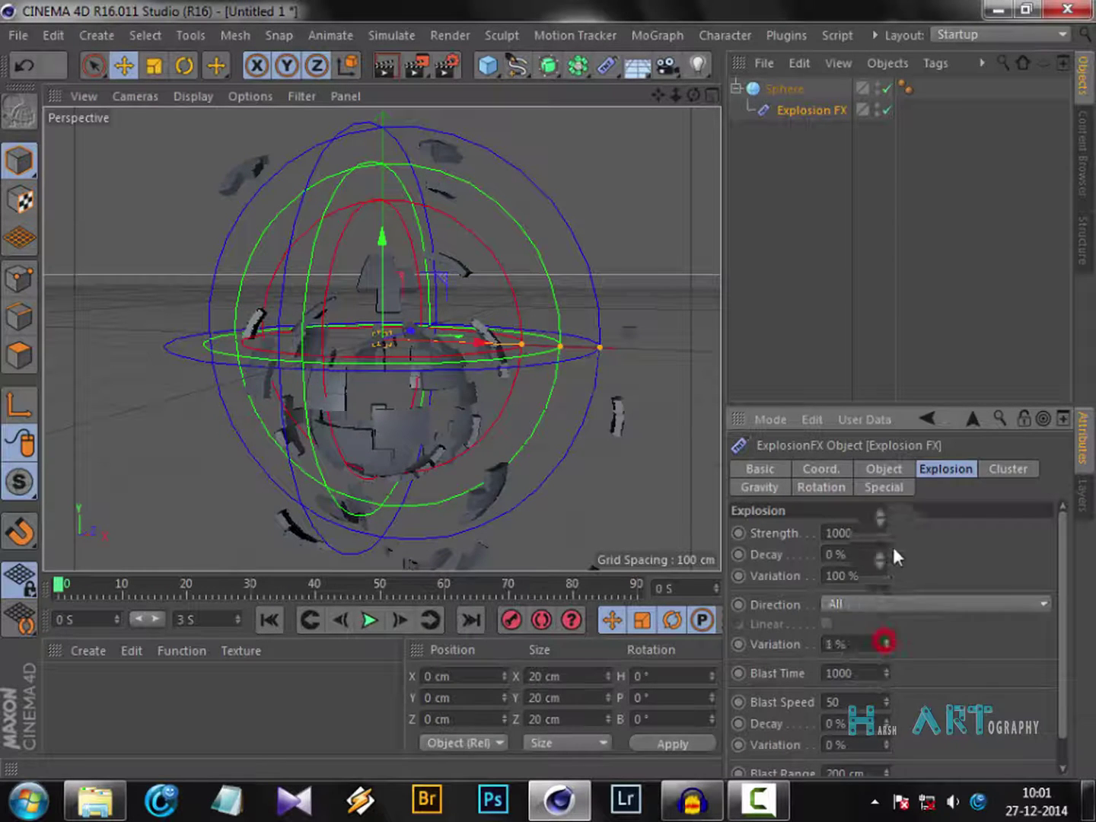
pyautogui.moveTo(894, 548); pyautogui.dragTo(885, 581)
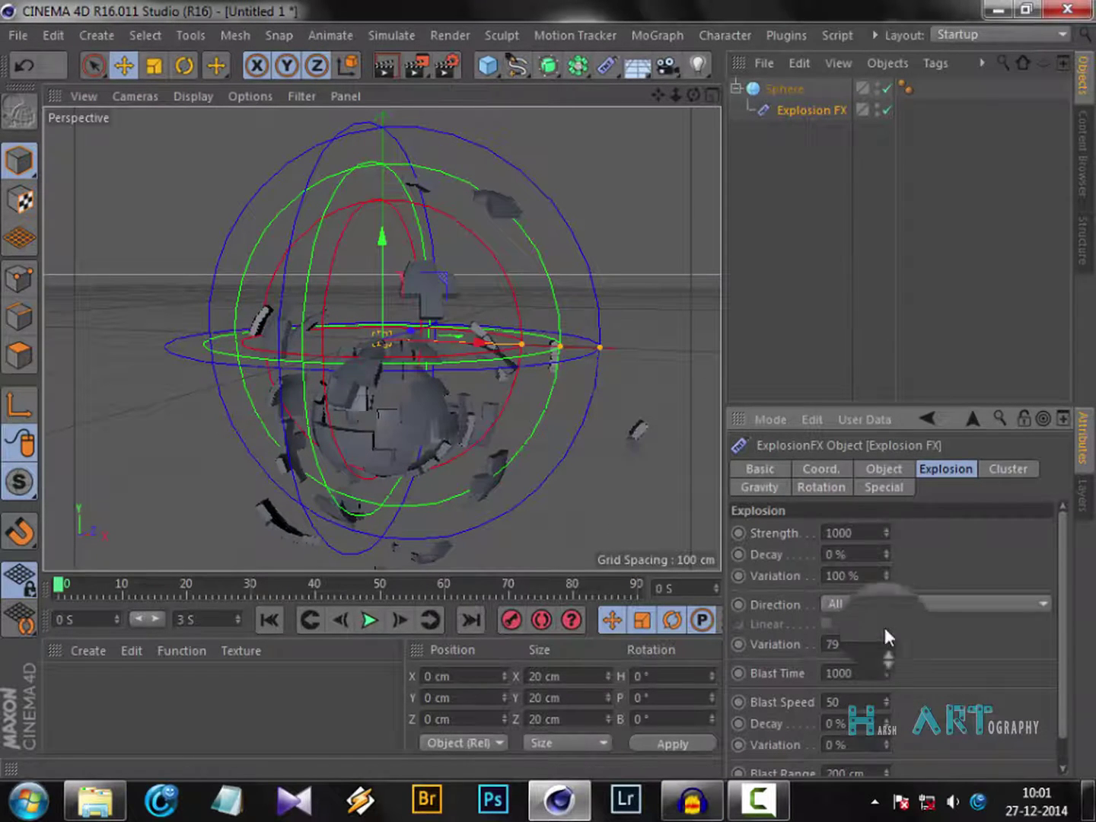
pyautogui.moveTo(887, 641); pyautogui.dragTo(871, 572)
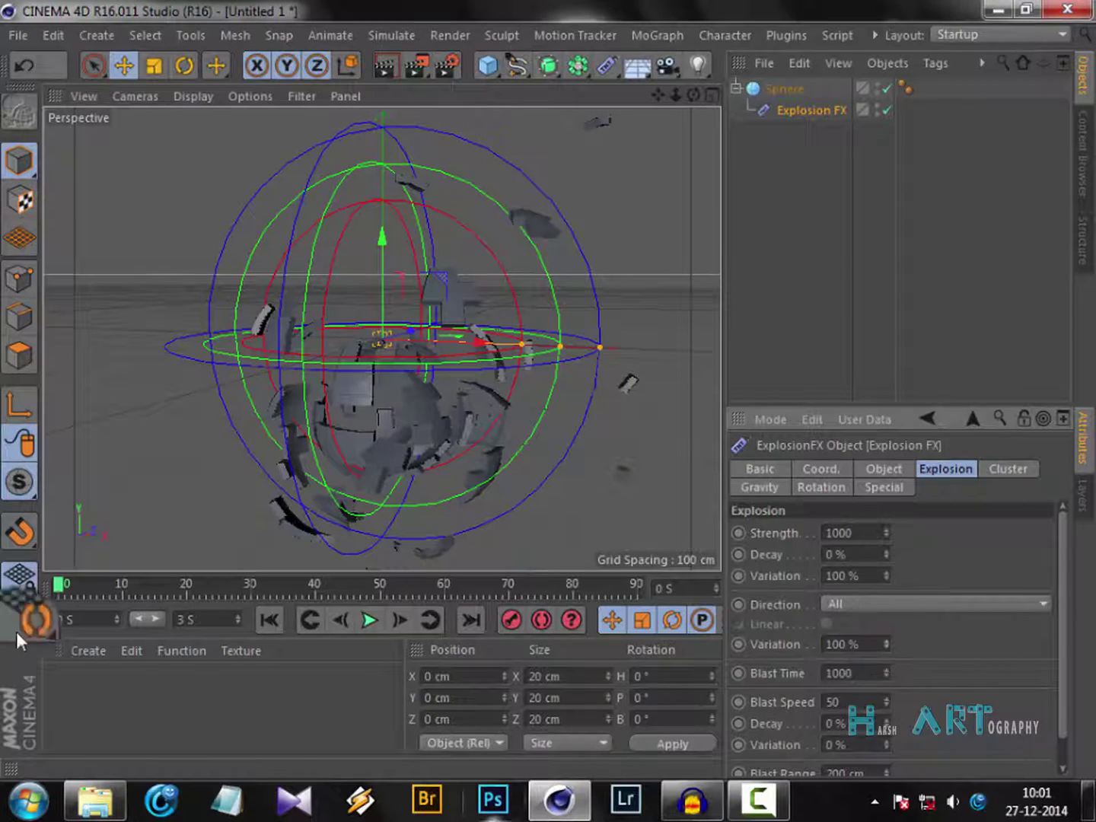
# Set the blast speed to 67 and its variation to 100 %.
pyautogui.scroll(-1, 1062, 654)
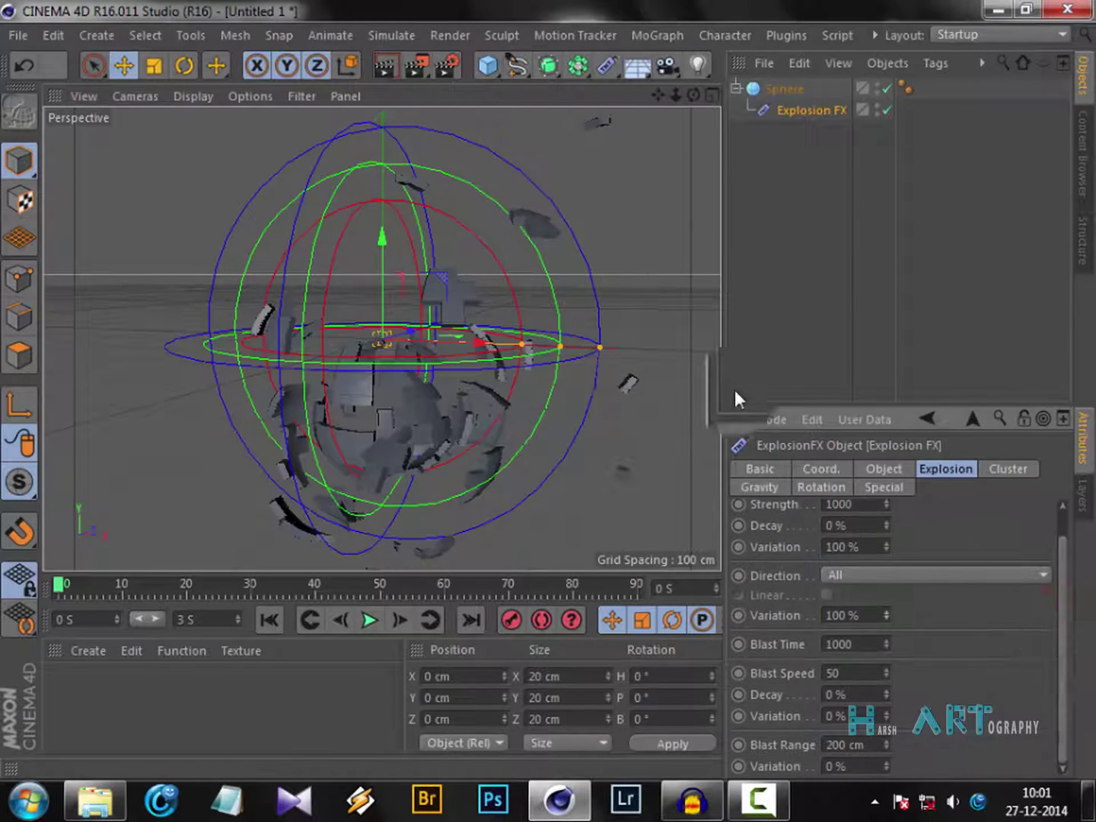
pyautogui.moveTo(693, 94); pyautogui.dragTo(746, 102)
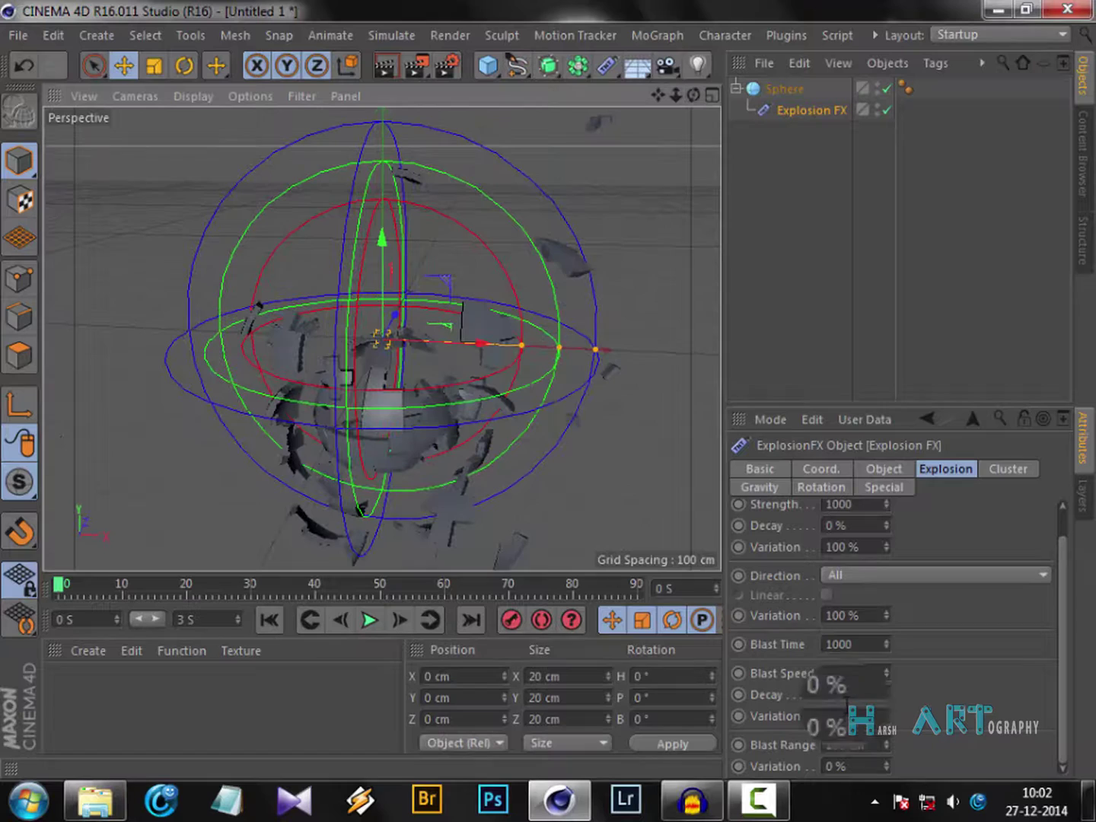
pyautogui.moveTo(888, 674)
pyautogui.mouseDown()
pyautogui.moveTo(894, 681)
pyautogui.moveTo(881, 669)
pyautogui.moveTo(885, 656)
pyautogui.moveTo(887, 680)
pyautogui.moveTo(888, 651)
pyautogui.moveTo(890, 688)
pyautogui.moveTo(889, 675)
pyautogui.mouseUp()
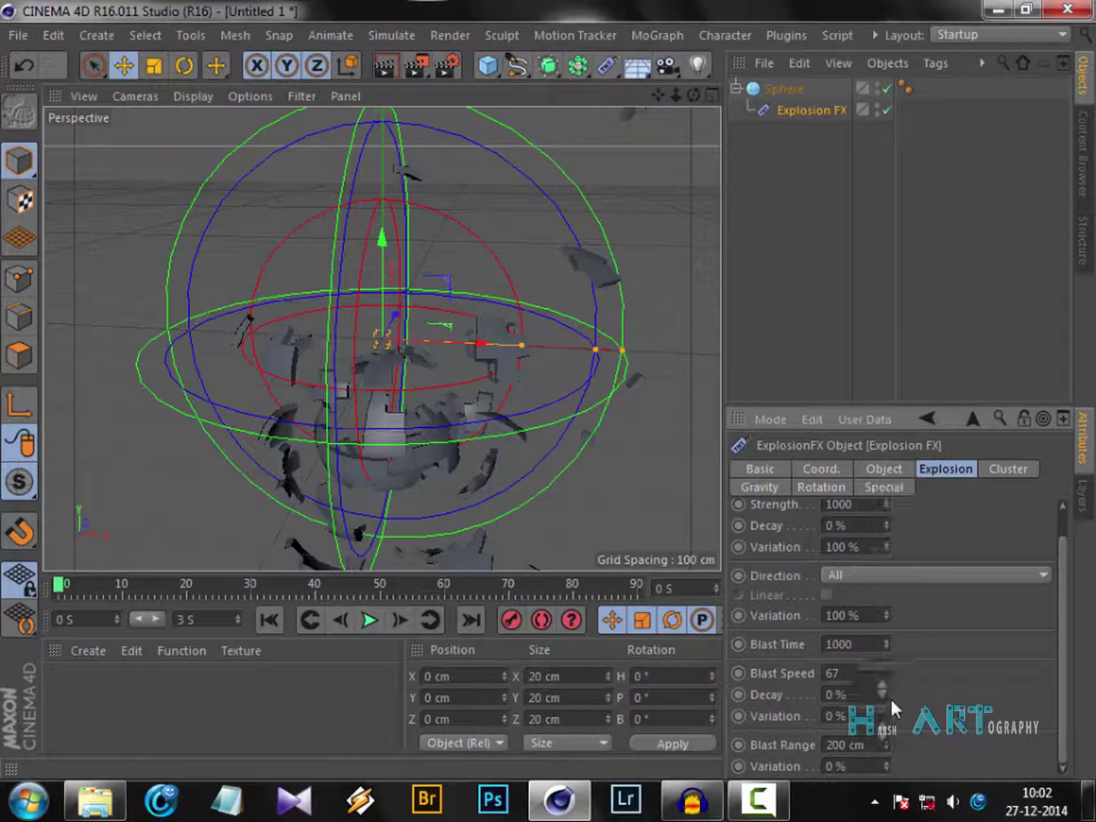
pyautogui.moveTo(885, 714); pyautogui.dragTo(887, 676)
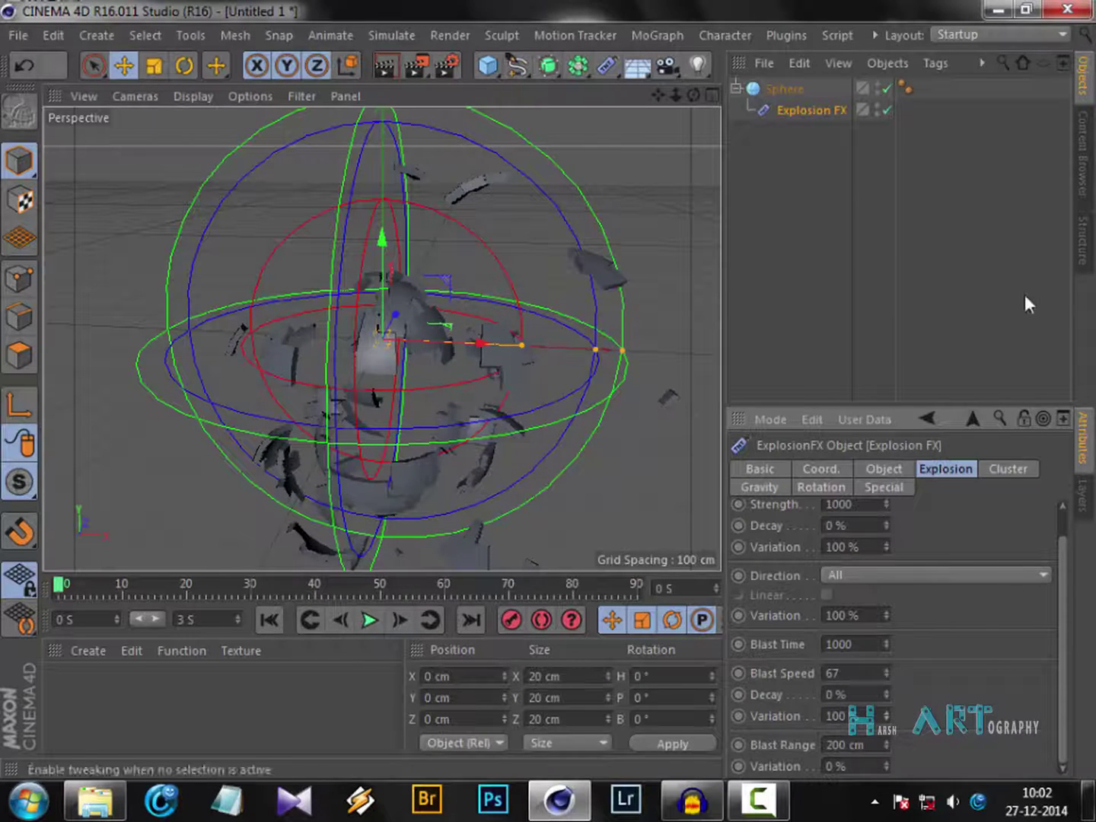
# Set the cluster thickness to 12 cm with 100 % variation and keep the density at 1000.
pyautogui.click(1011, 472)
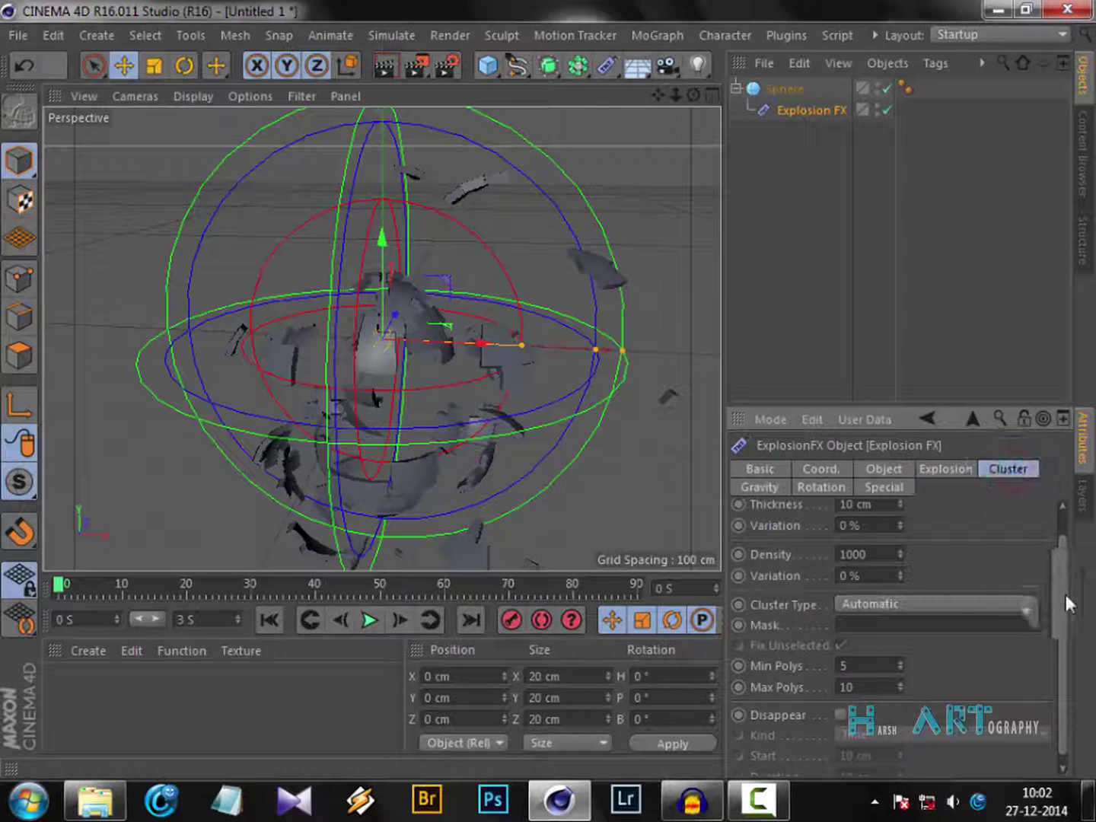
pyautogui.moveTo(1062, 594); pyautogui.dragTo(1073, 542)
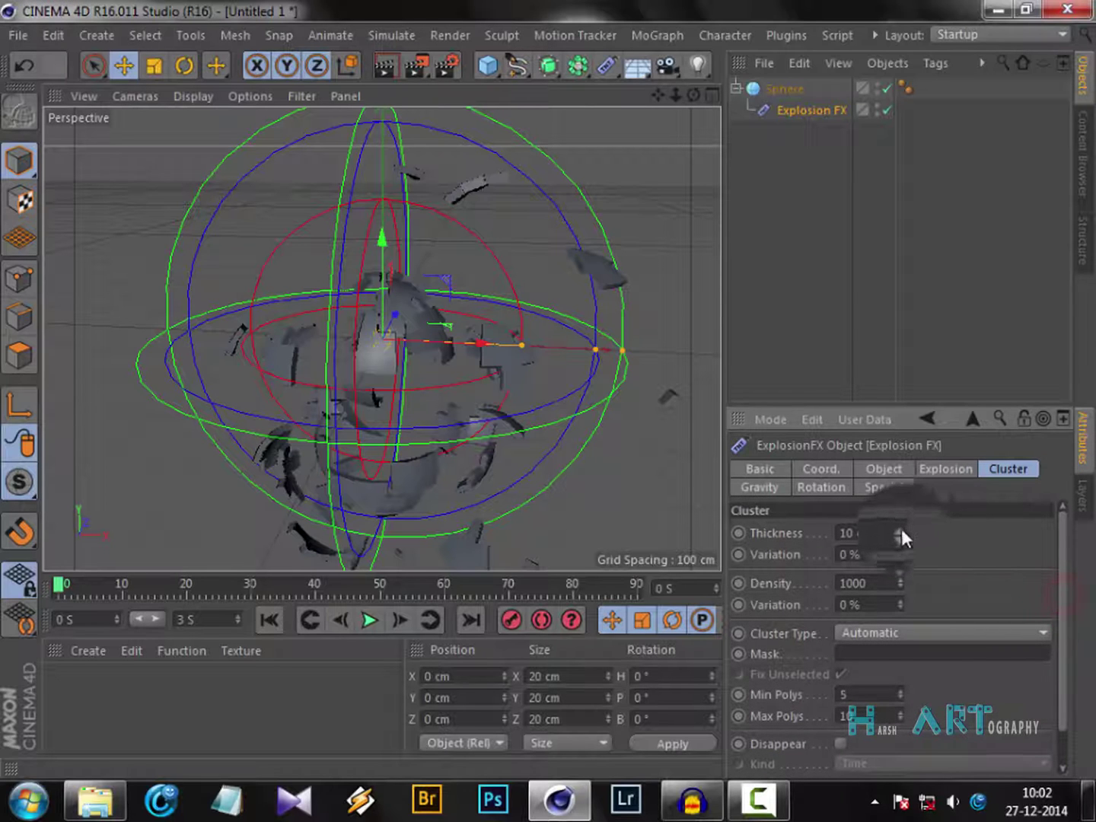
pyautogui.moveTo(902, 528)
pyautogui.mouseDown()
pyautogui.moveTo(896, 487)
pyautogui.moveTo(896, 532)
pyautogui.mouseUp()
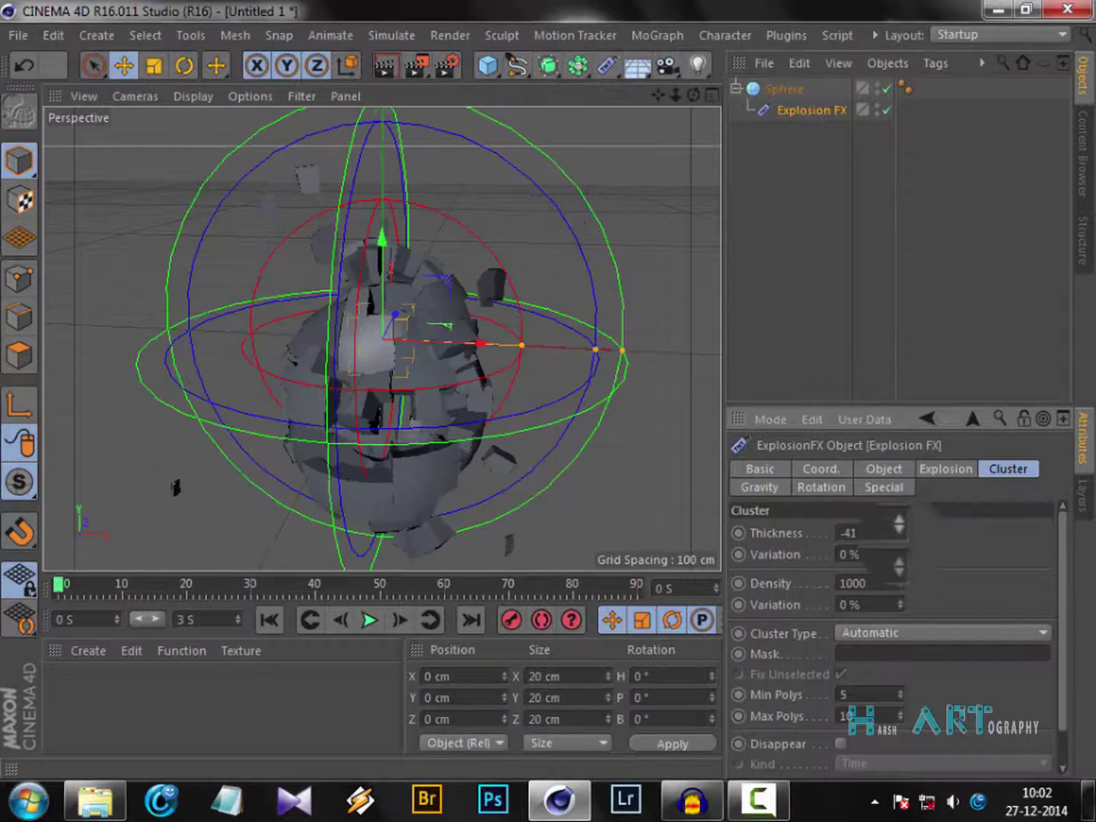
pyautogui.moveTo(902, 544); pyautogui.dragTo(813, 514)
pyautogui.write('1000')
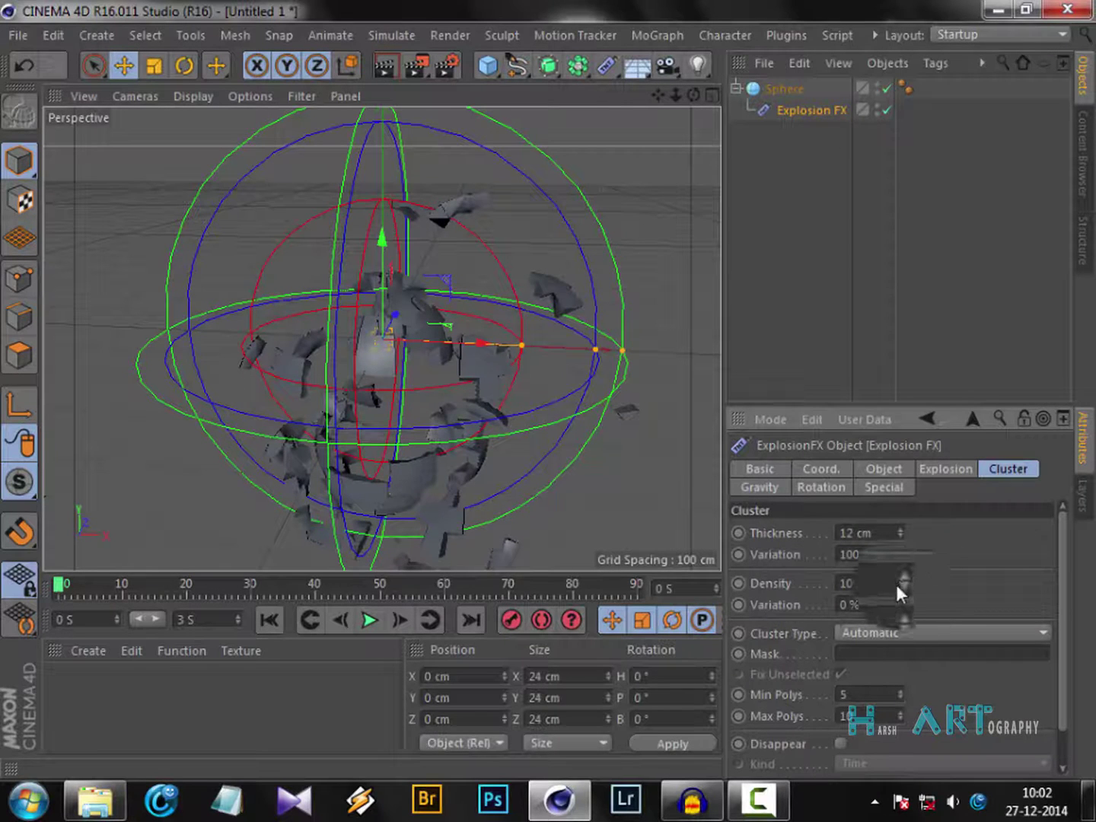
pyautogui.press('Return')
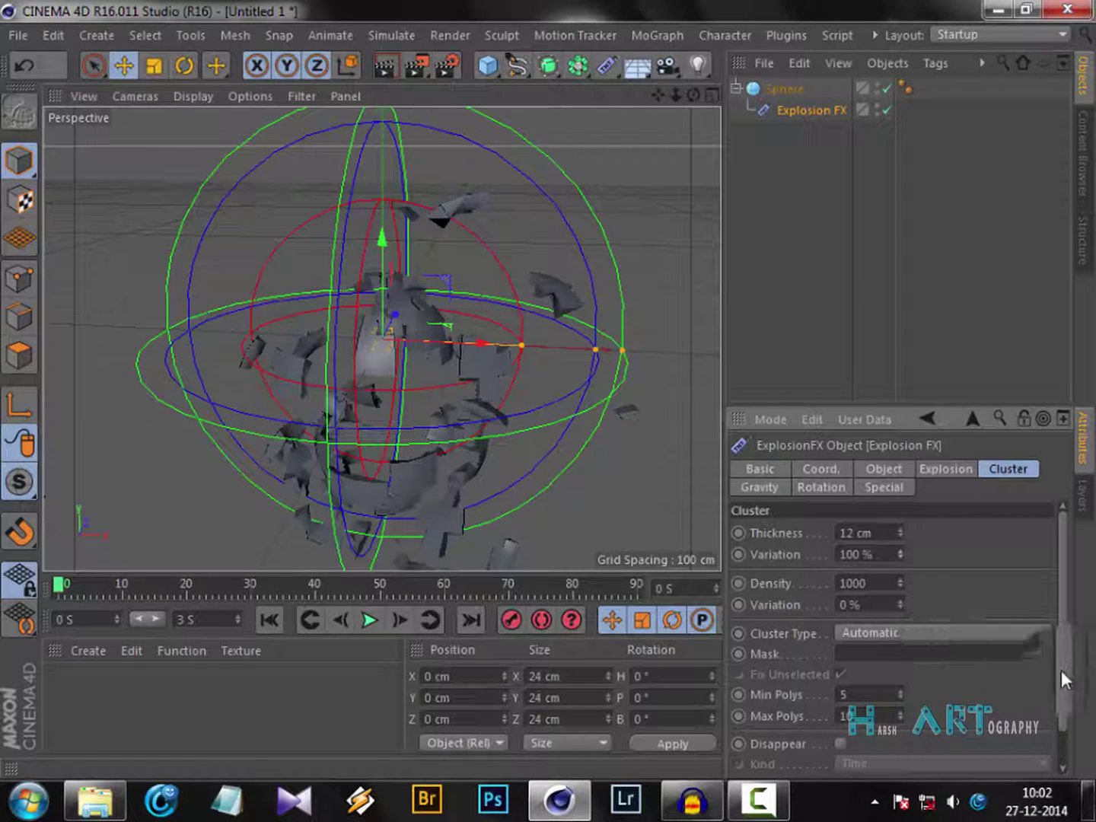
# Reduce the cluster's minimum polygons to 1 and maximum polygons to 2 for smaller fragments.
pyautogui.click(900, 699)
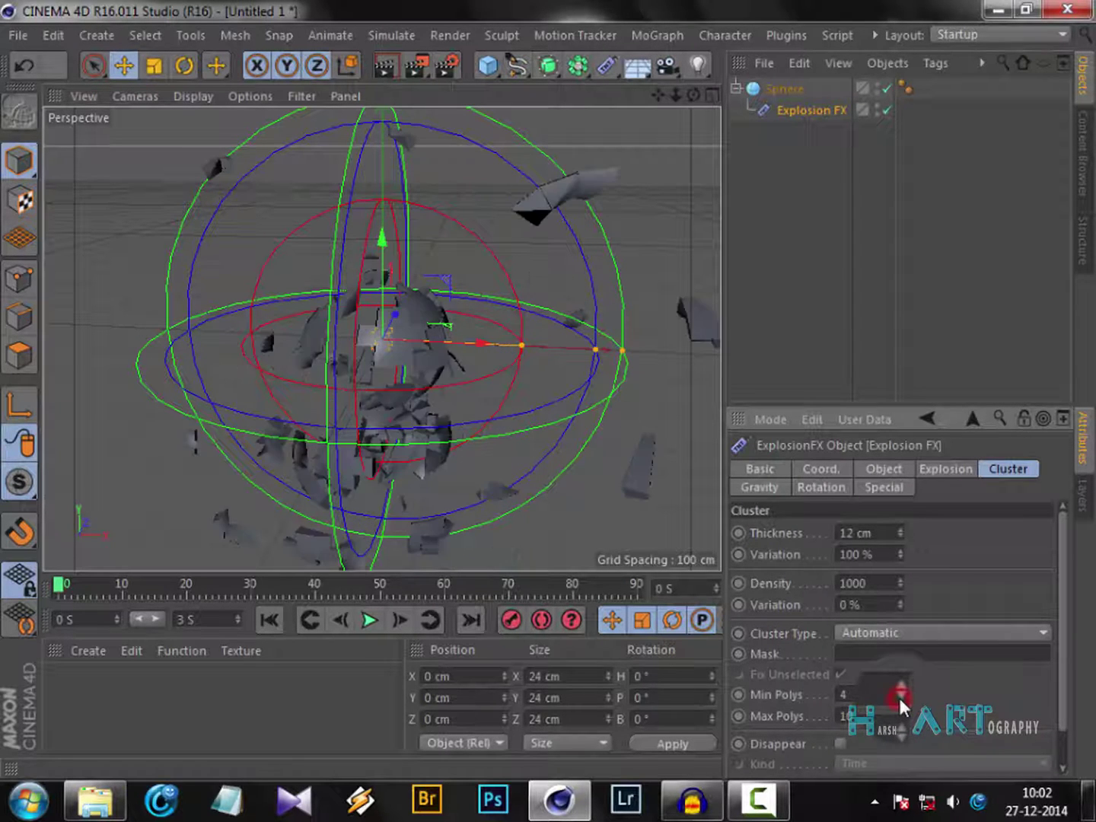
pyautogui.click(901, 699)
pyautogui.click(899, 699)
pyautogui.click(900, 699)
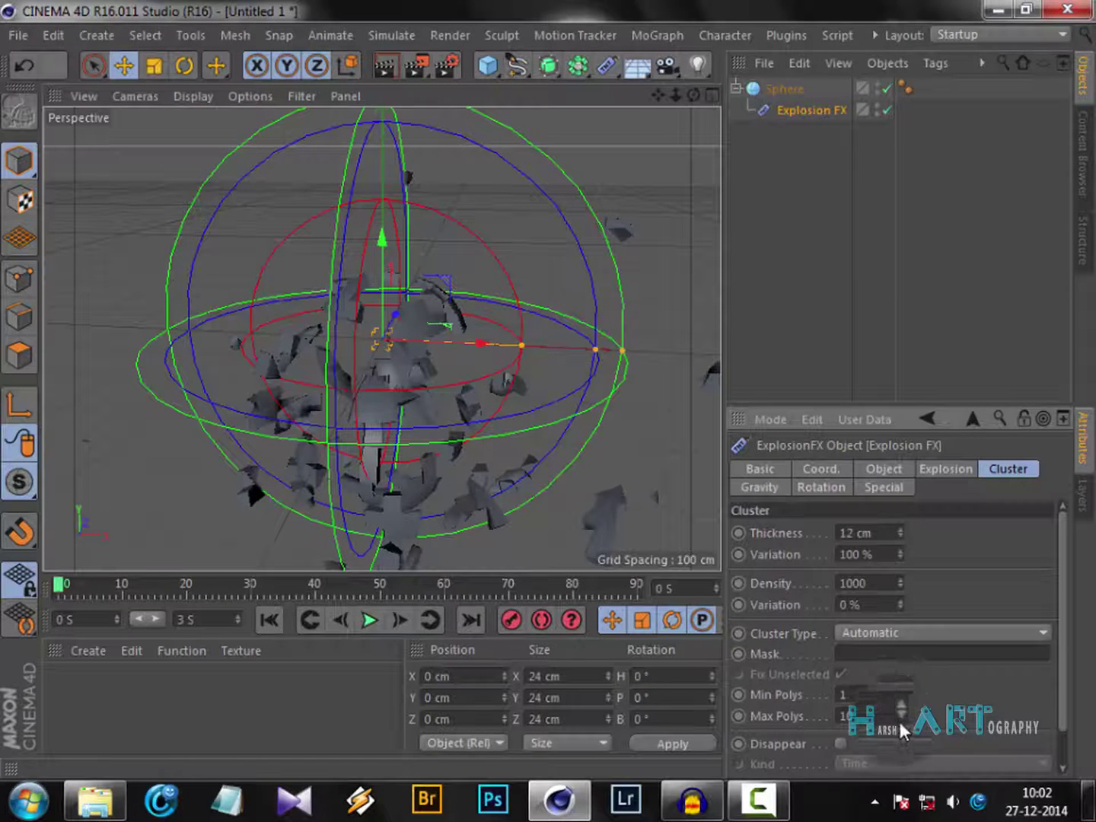
pyautogui.click(900, 721)
pyautogui.click(902, 720)
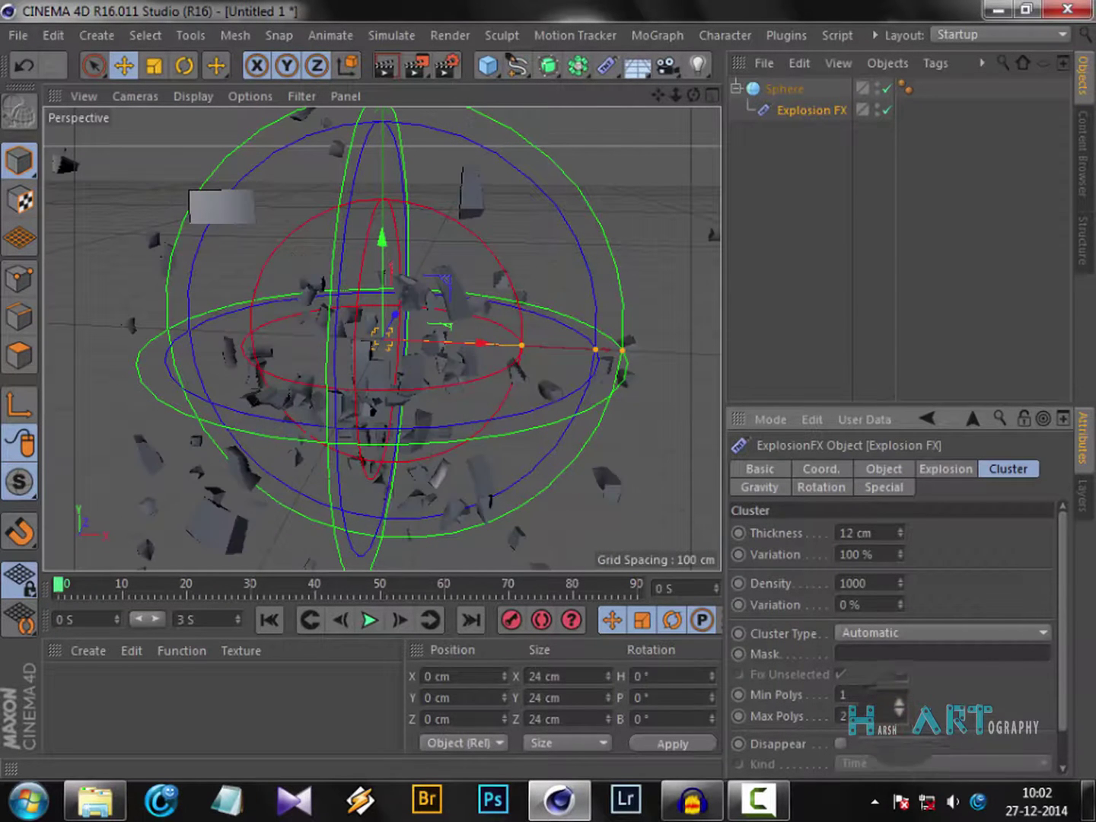
pyautogui.moveTo(694, 94); pyautogui.dragTo(696, 105)
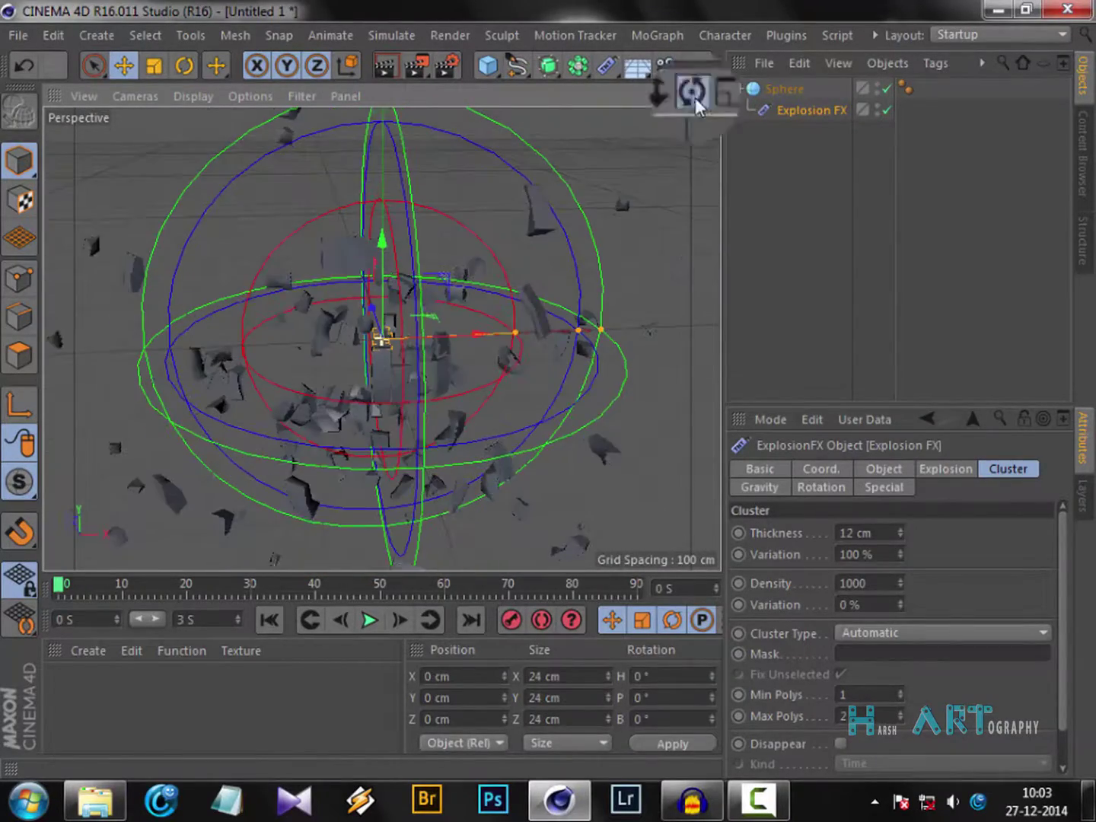
# Set the explosion's gravity acceleration to 22.
pyautogui.click(773, 489)
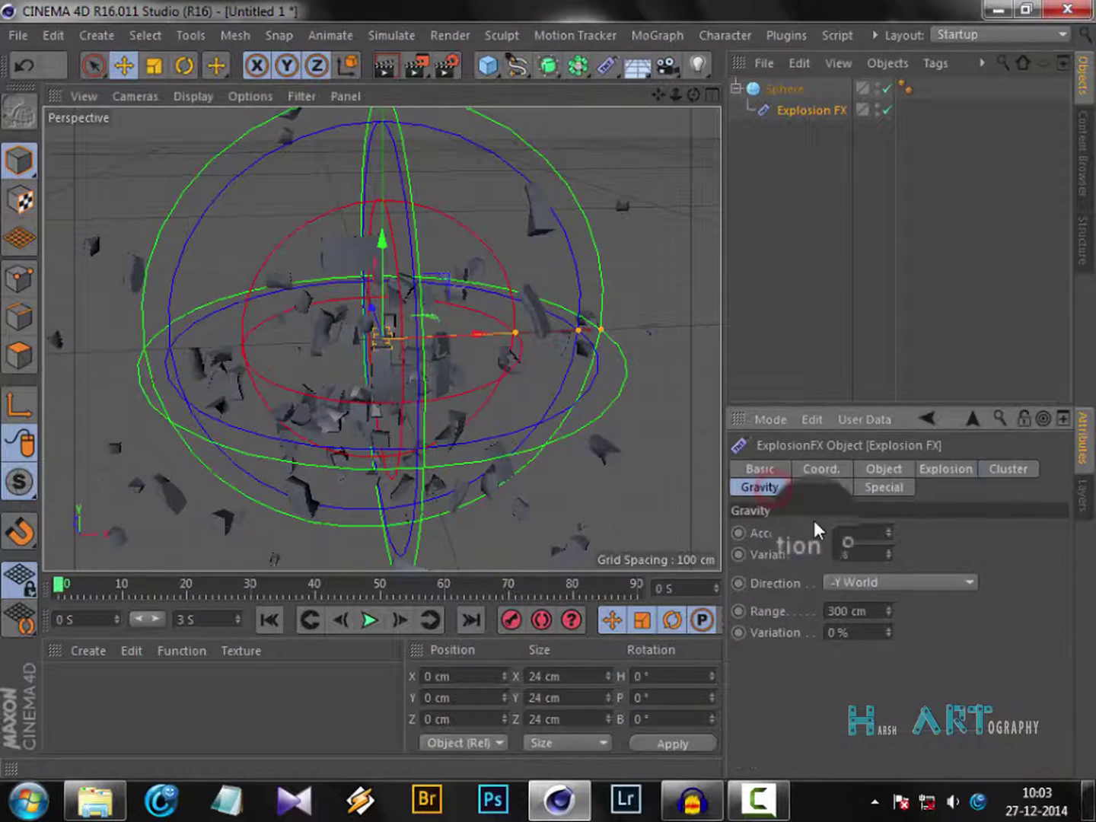
pyautogui.moveTo(887, 533); pyautogui.dragTo(886, 566)
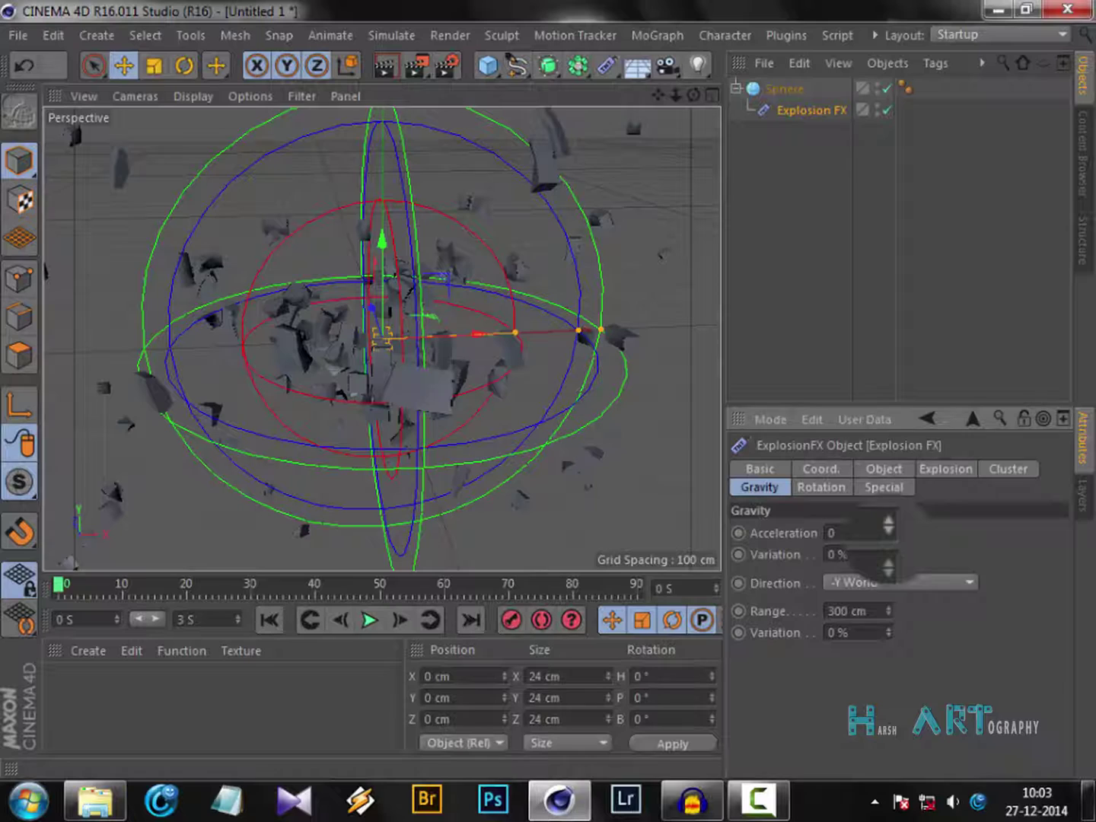
pyautogui.moveTo(887, 567)
pyautogui.mouseDown()
pyautogui.moveTo(885, 399)
pyautogui.moveTo(895, 428)
pyautogui.moveTo(888, 613)
pyautogui.moveTo(887, 568)
pyautogui.moveTo(887, 585)
pyautogui.mouseUp()
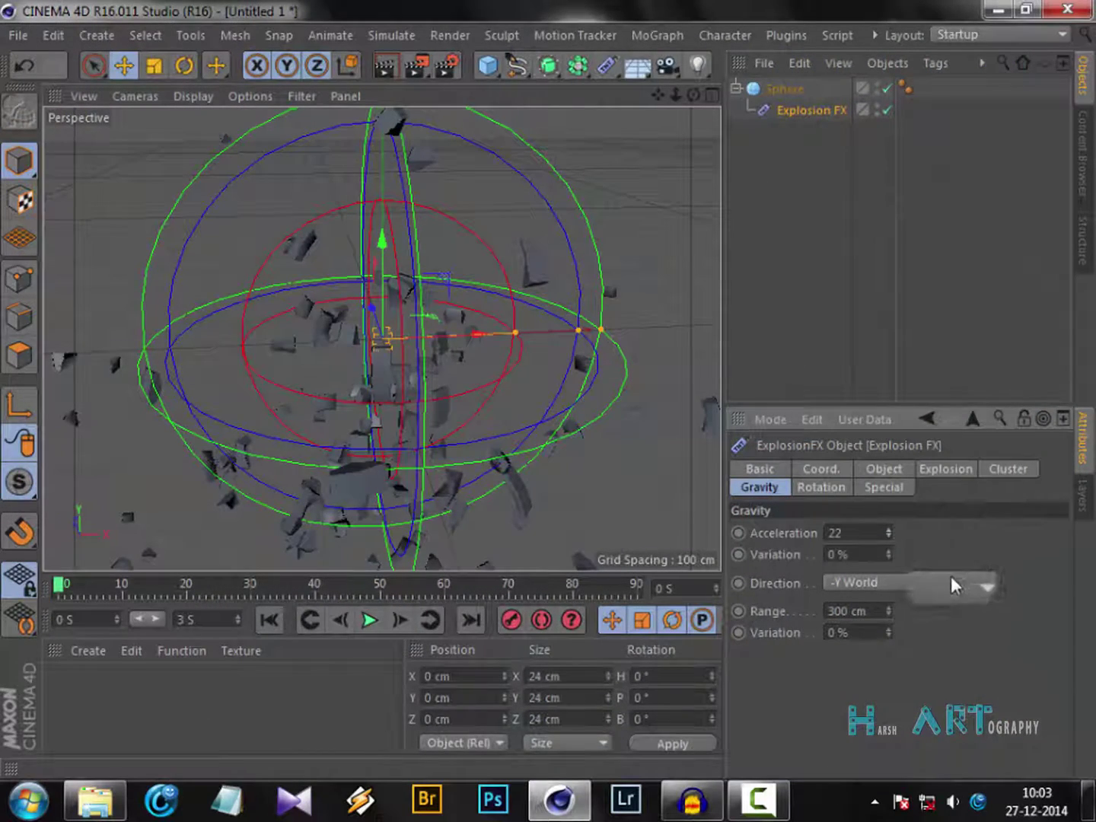
# Change the gravity direction to Y World.
pyautogui.click(946, 580)
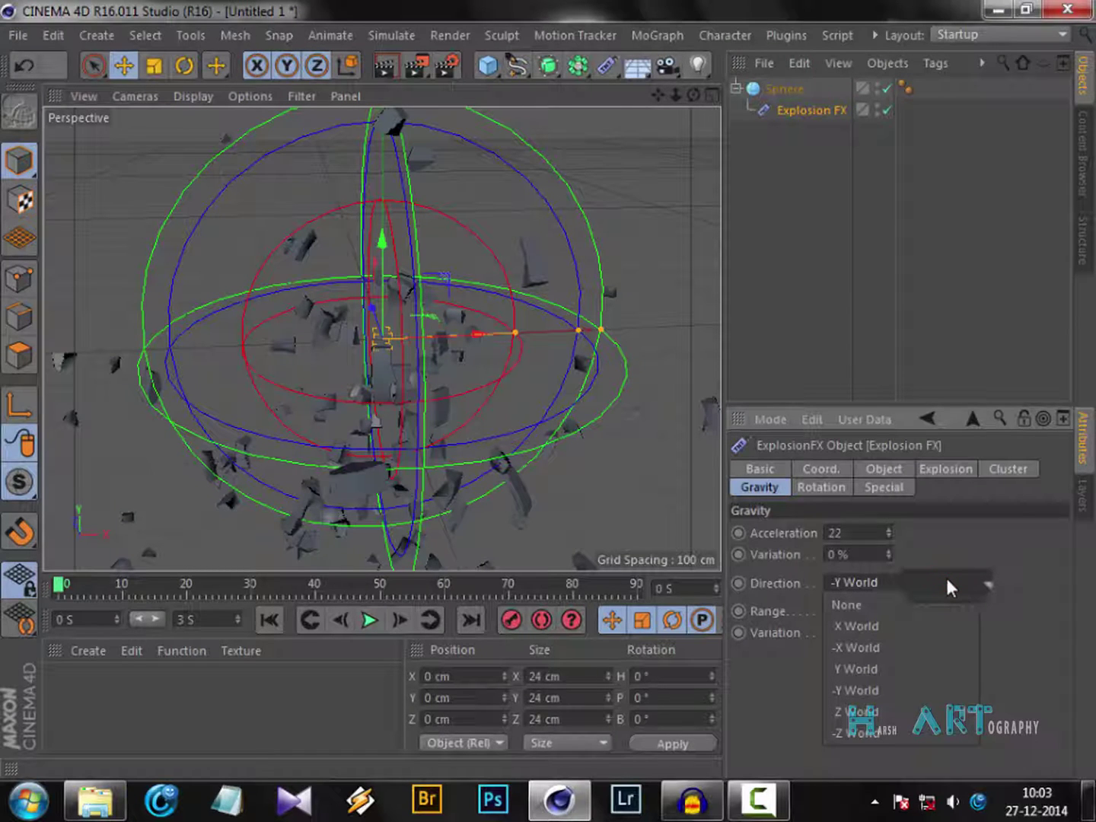
pyautogui.click(870, 688)
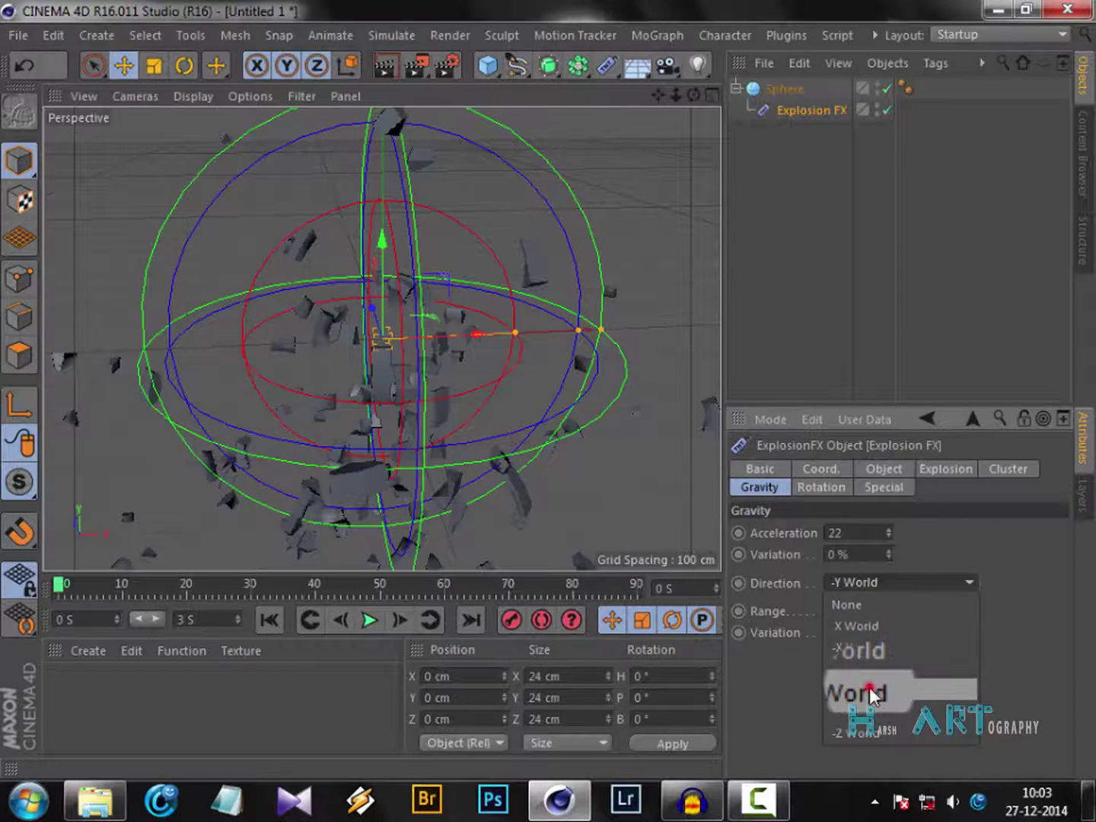
pyautogui.click(912, 583)
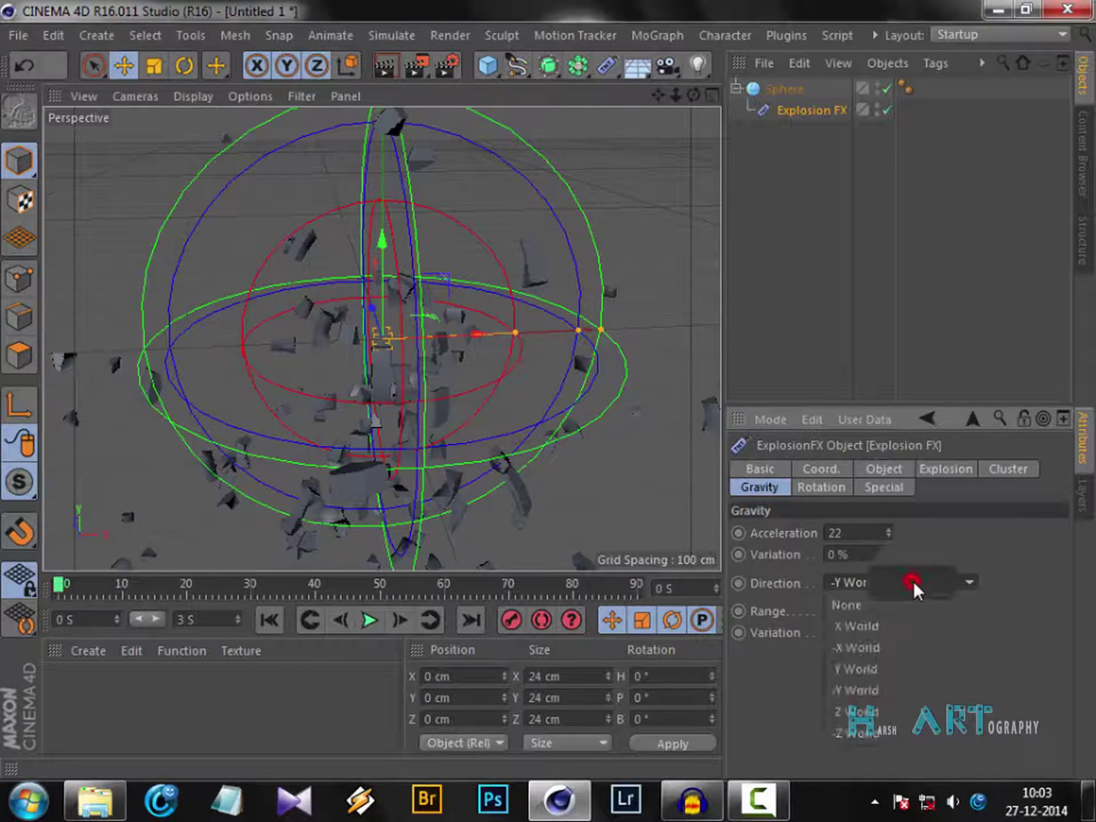
pyautogui.click(882, 674)
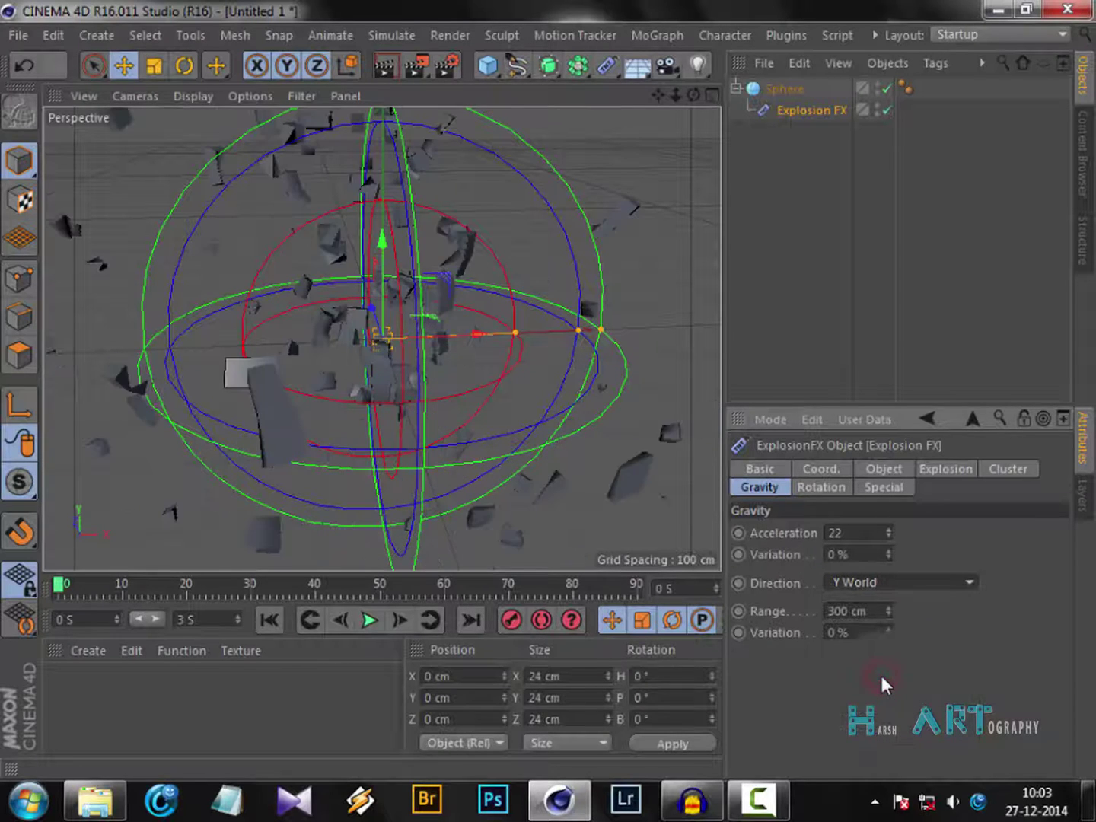
# Set the fragments' rotation speed to 22, with decay and variation both at 100 %.
pyautogui.click(824, 487)
pyautogui.click(854, 551)
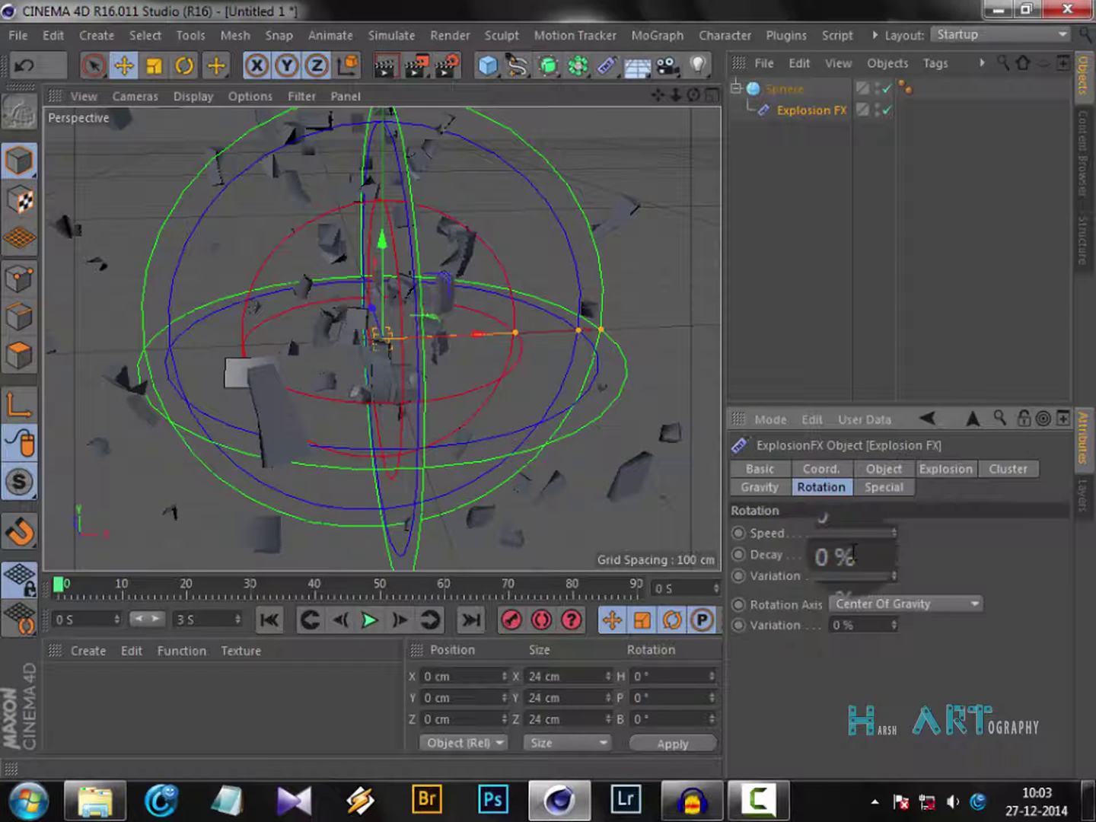
pyautogui.click(893, 530)
pyautogui.moveTo(894, 530); pyautogui.dragTo(959, 555)
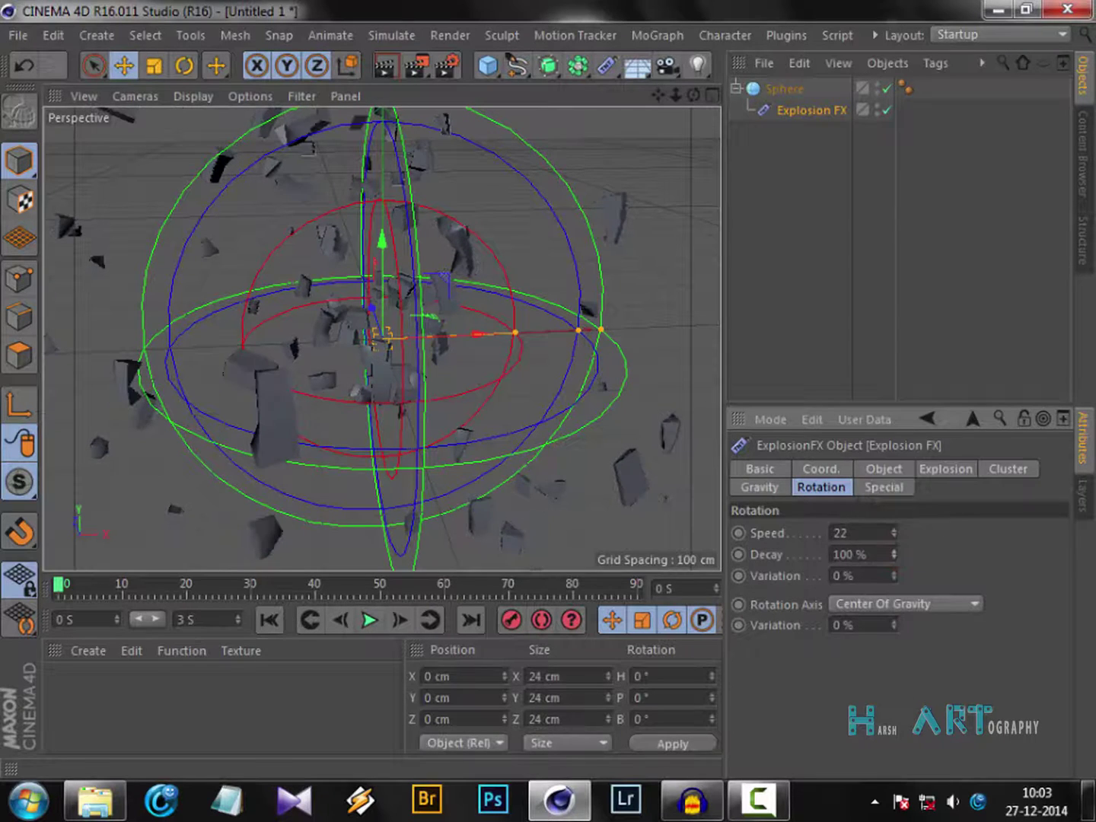
pyautogui.moveTo(895, 576); pyautogui.dragTo(932, 580)
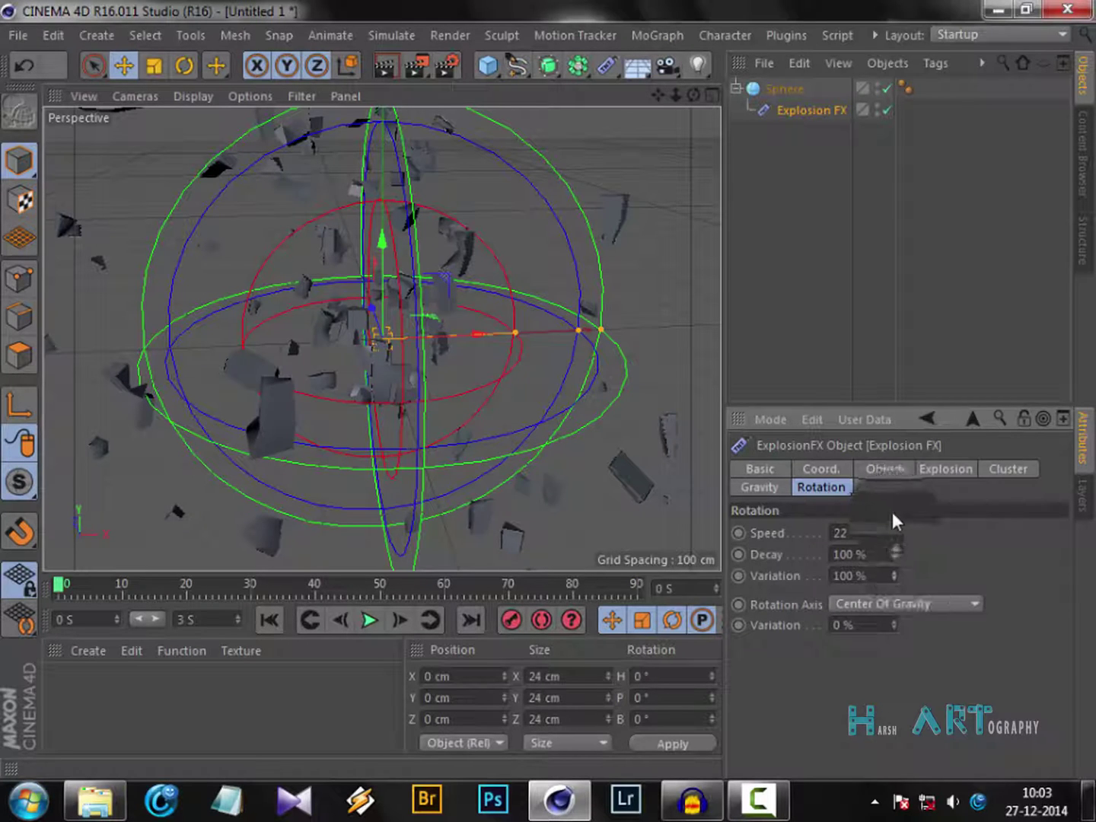
# Try adjusting the deformer's wind strength and reset it to 0.
pyautogui.click(879, 488)
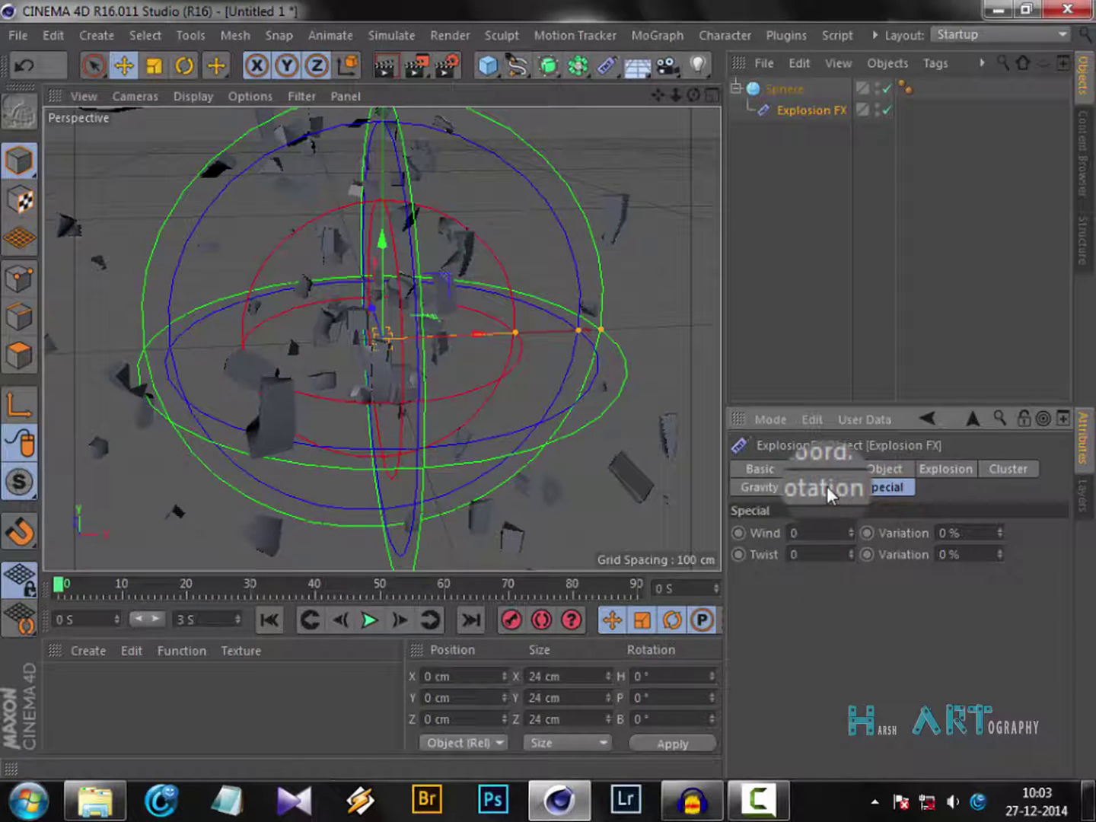
pyautogui.moveTo(851, 531)
pyautogui.mouseDown()
pyautogui.moveTo(845, 498)
pyautogui.moveTo(883, 485)
pyautogui.moveTo(852, 548)
pyautogui.moveTo(853, 530)
pyautogui.moveTo(851, 558)
pyautogui.moveTo(662, 565)
pyautogui.mouseUp()
pyautogui.write('0')
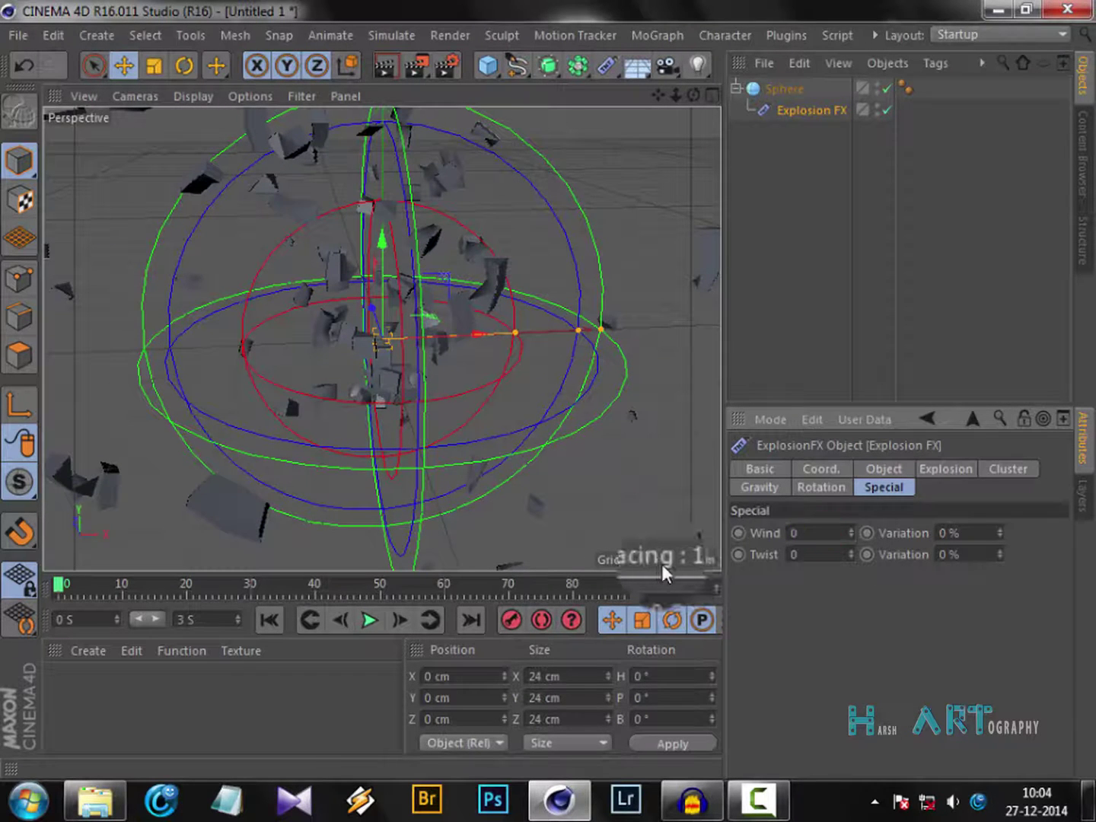
pyautogui.press('Return')
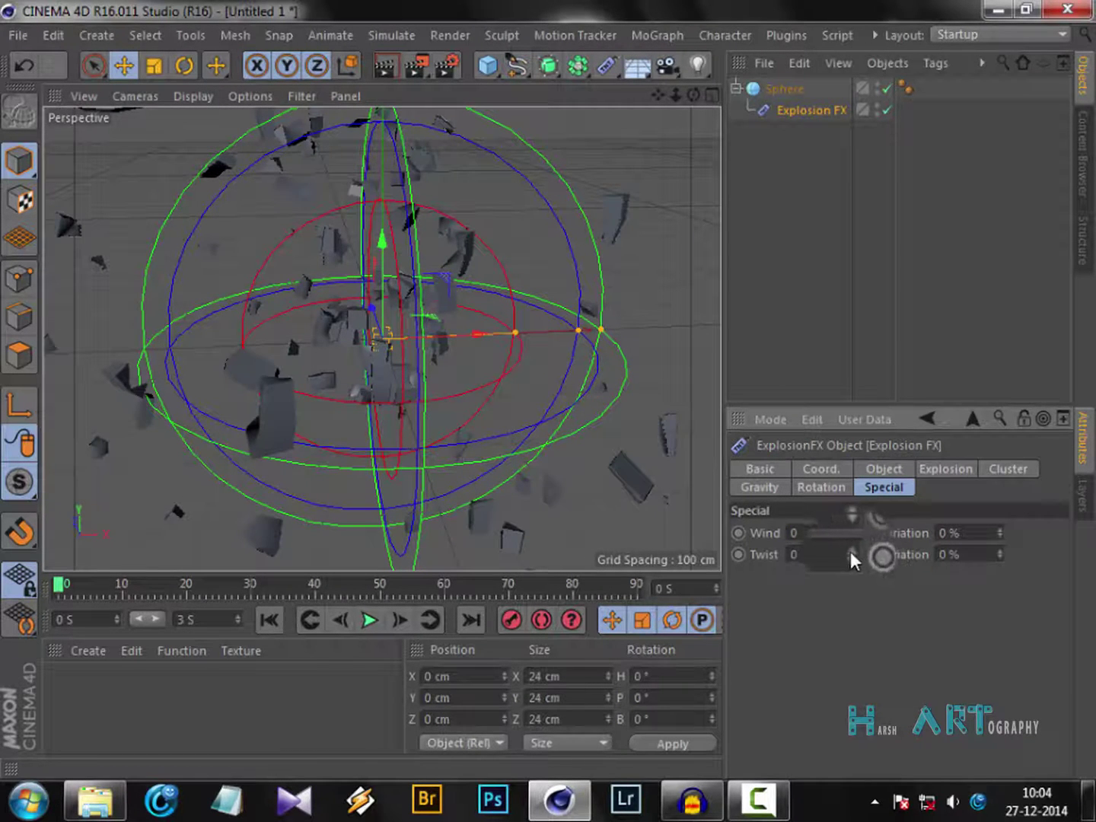
# Set the deformer's twist to 123 and render the current view with nothing selected.
pyautogui.moveTo(851, 554)
pyautogui.mouseDown()
pyautogui.moveTo(851, 431)
pyautogui.moveTo(852, 558)
pyautogui.moveTo(859, 514)
pyautogui.moveTo(852, 564)
pyautogui.mouseUp()
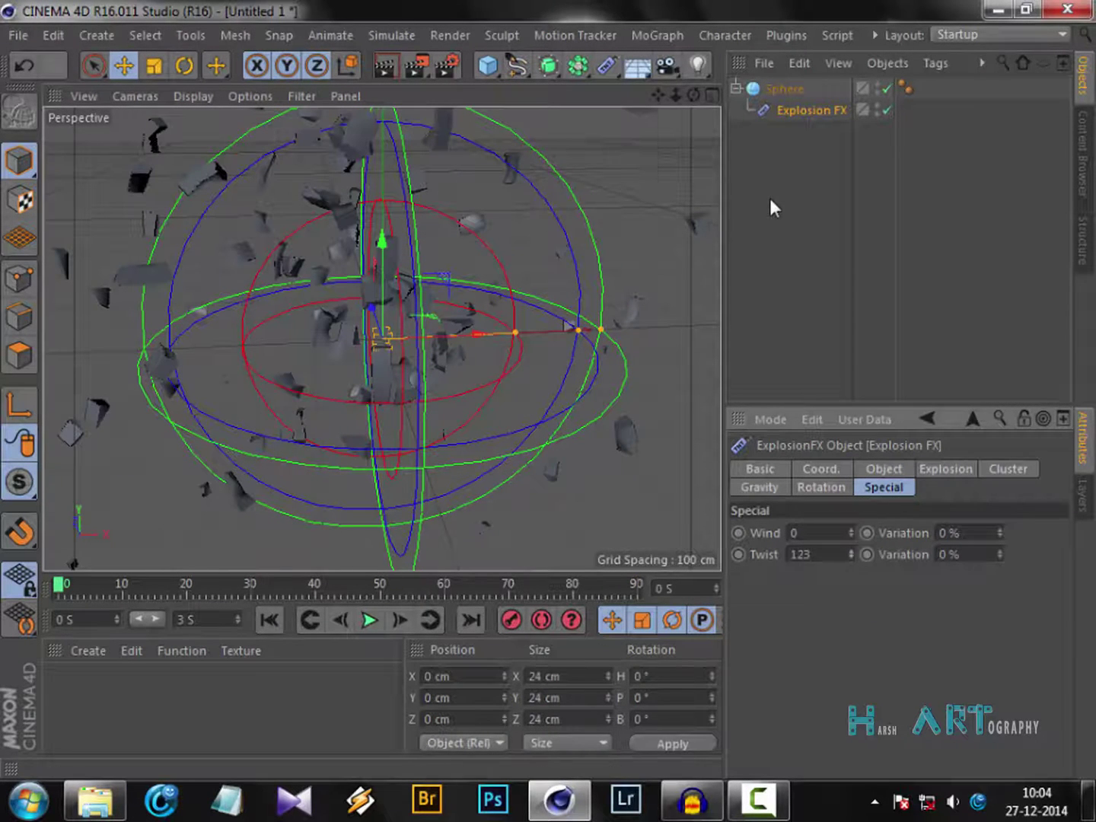
pyautogui.click(785, 175)
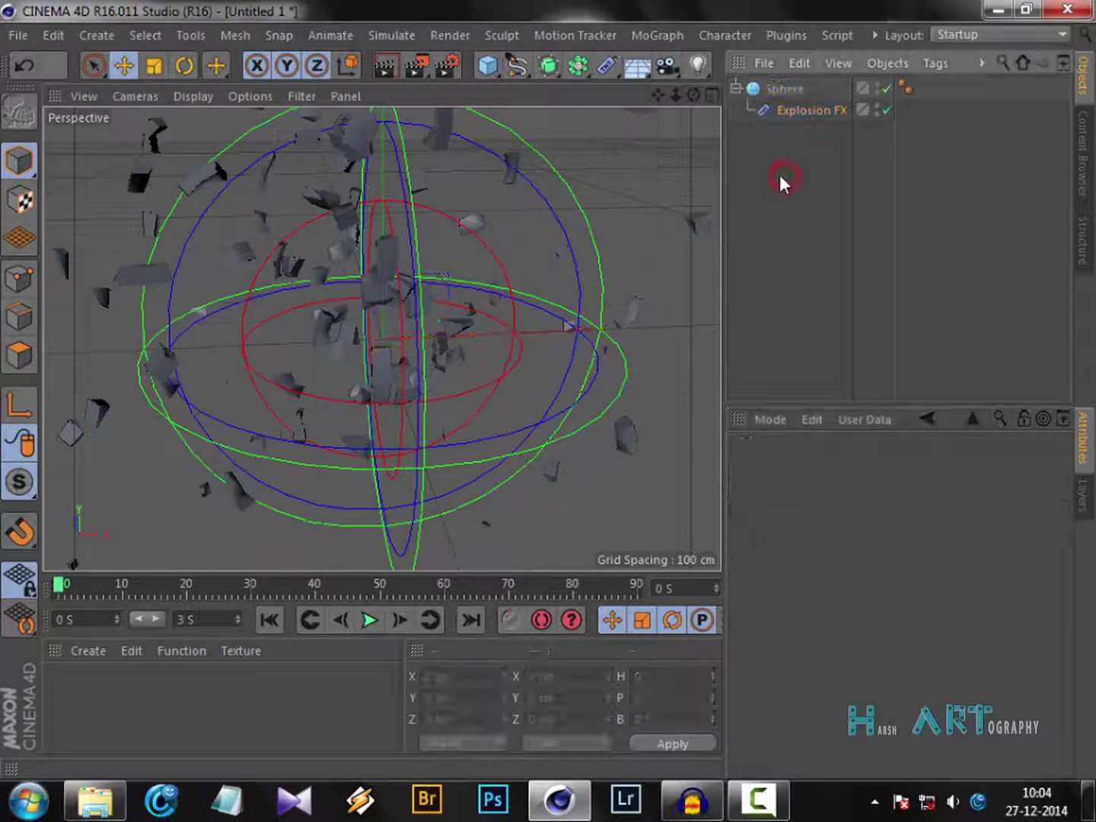
pyautogui.click(386, 71)
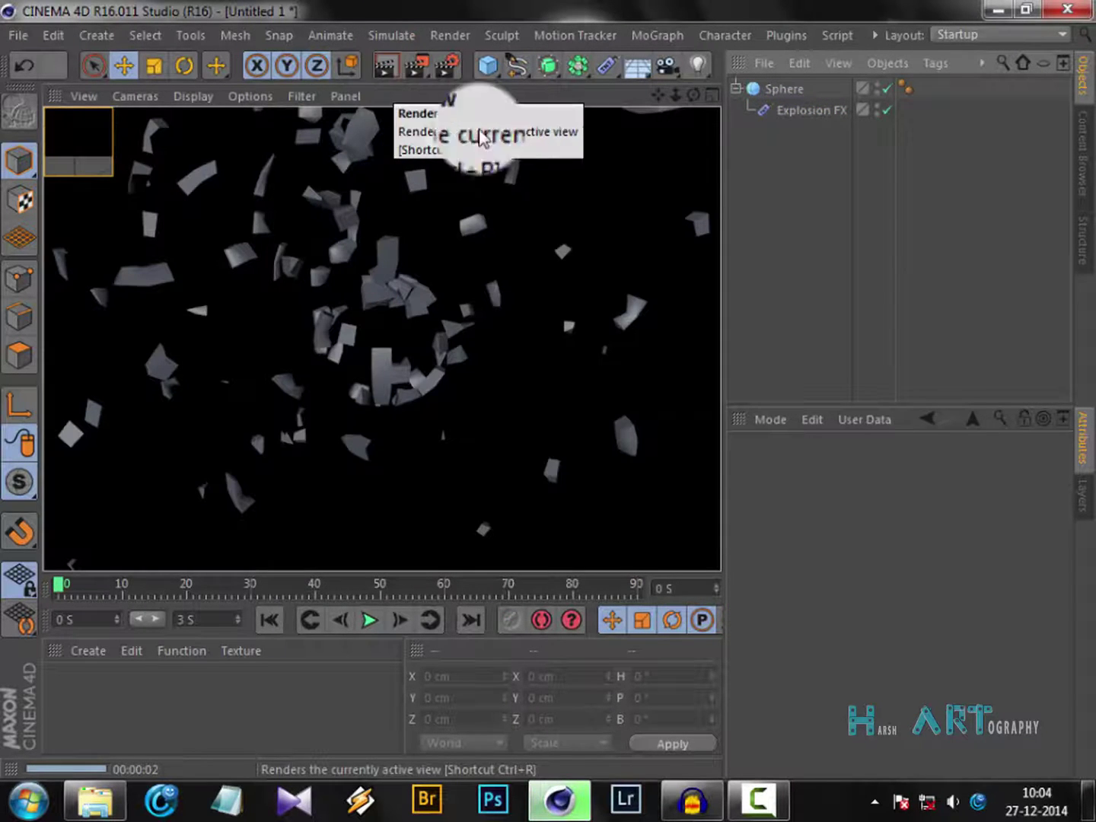
# Move the Explosion FX deformer along X to about -500 cm, clear of the sphere.
pyautogui.click(775, 180)
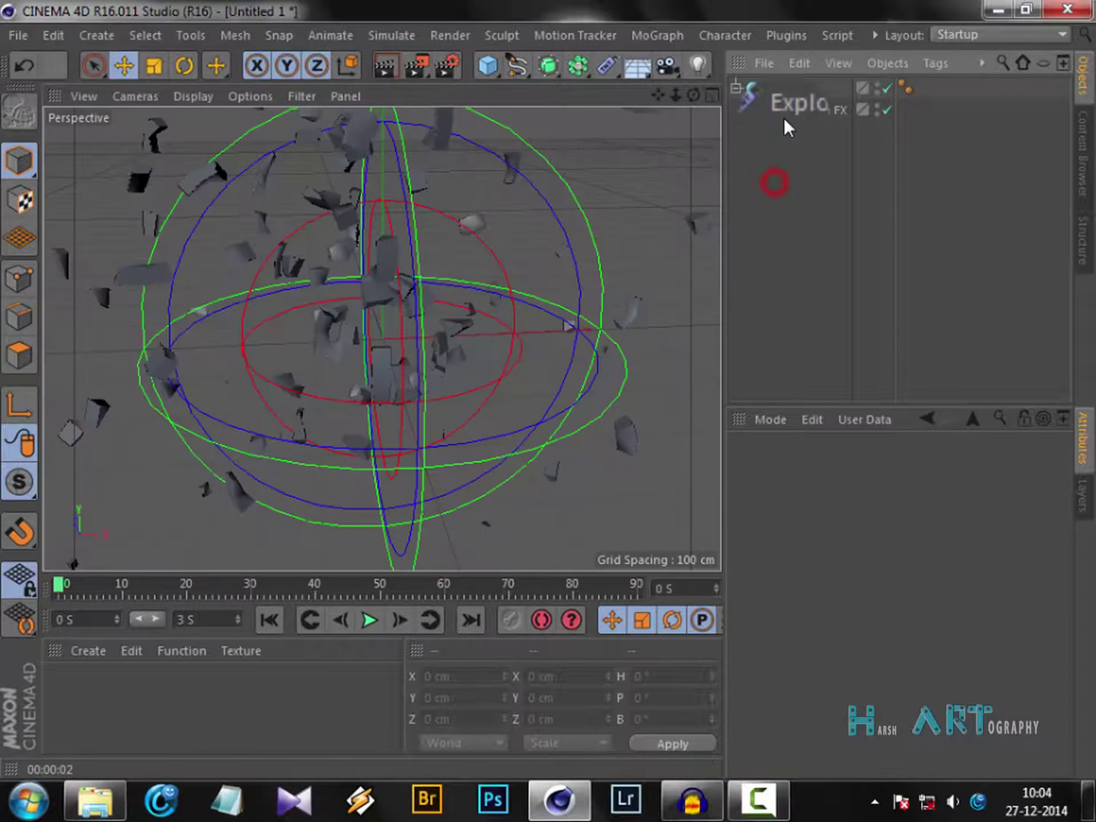
pyautogui.click(789, 110)
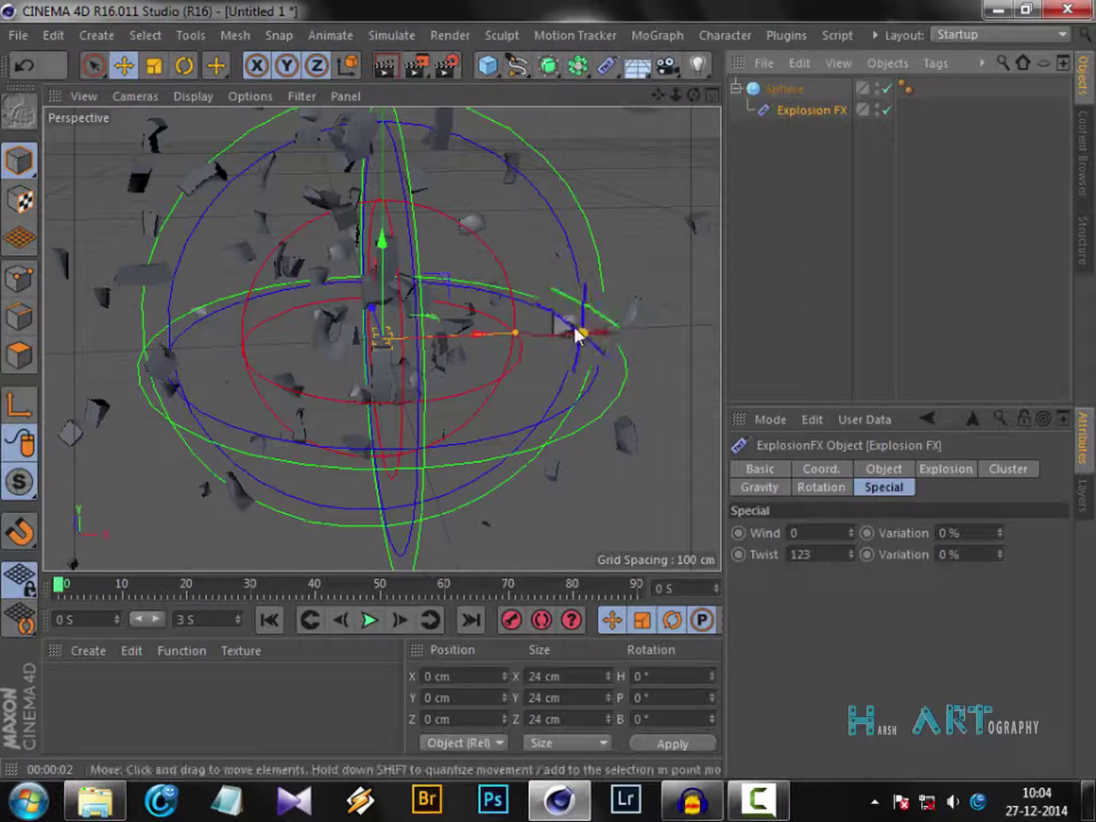
pyautogui.moveTo(477, 336); pyautogui.dragTo(473, 335)
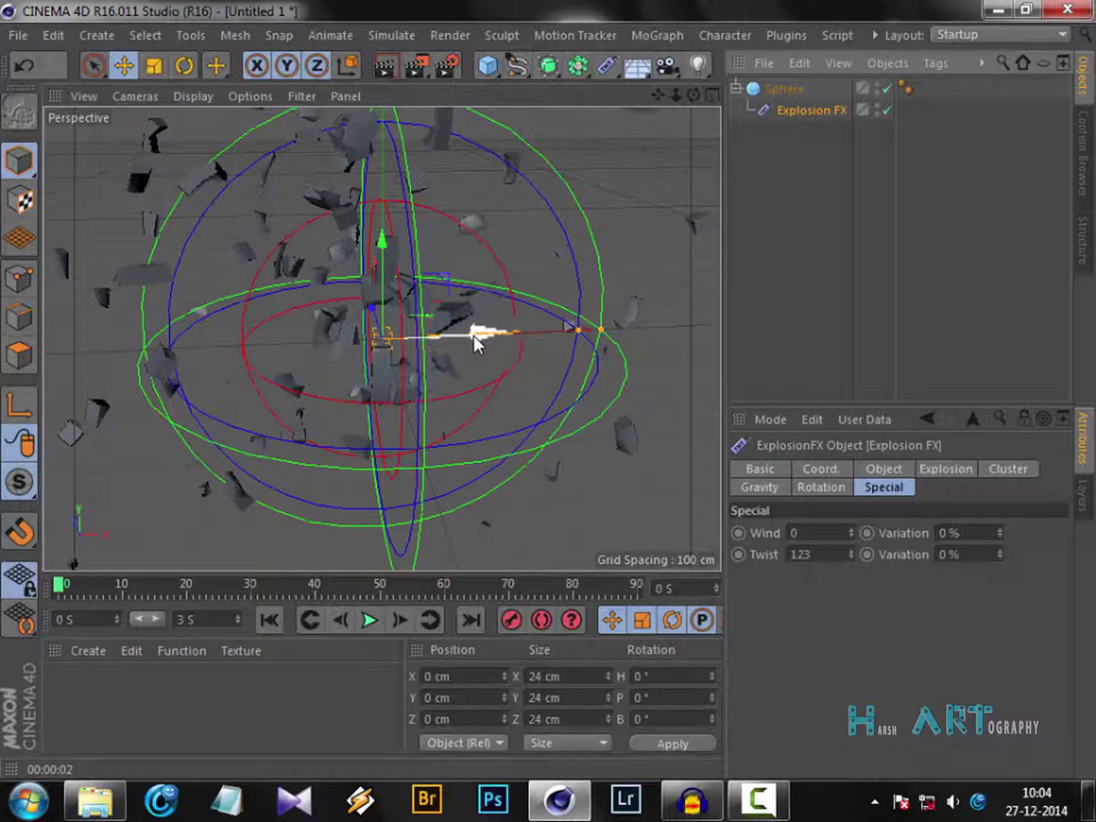
pyautogui.moveTo(473, 335); pyautogui.dragTo(117, 361)
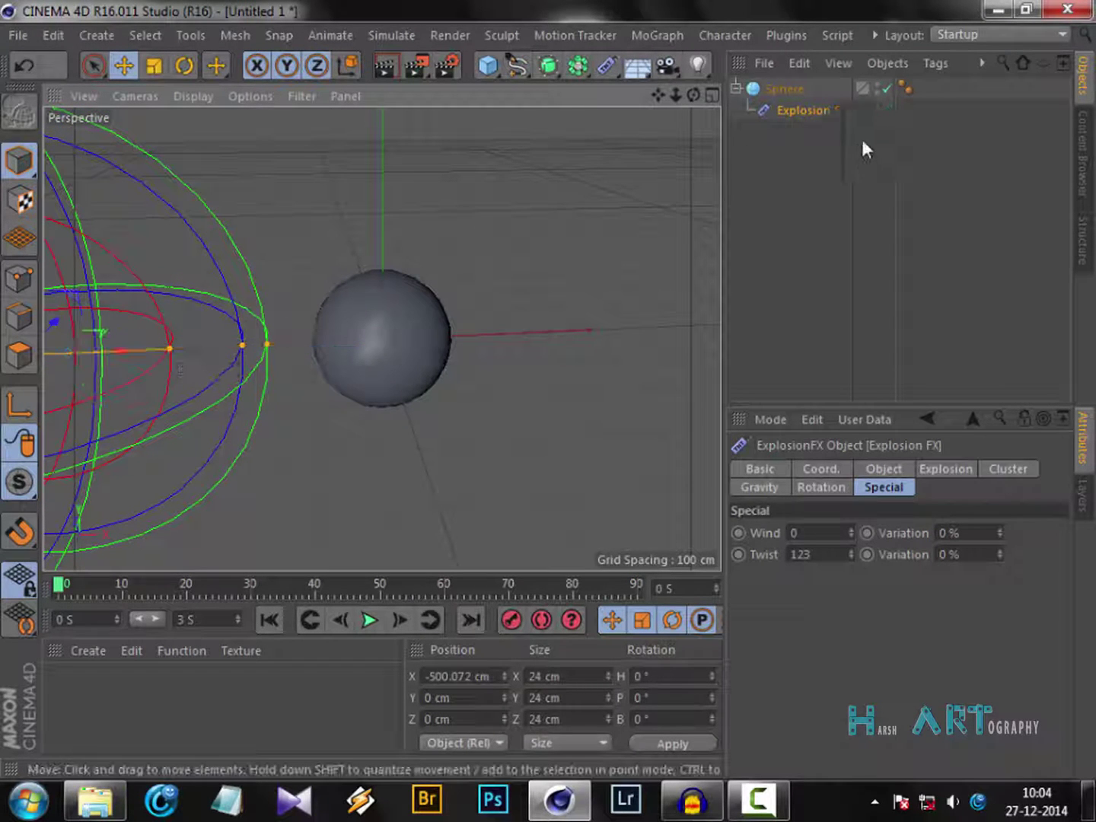
# Record keyframes for the deformer's X, Y and Z position at frame 0.
pyautogui.click(811, 469)
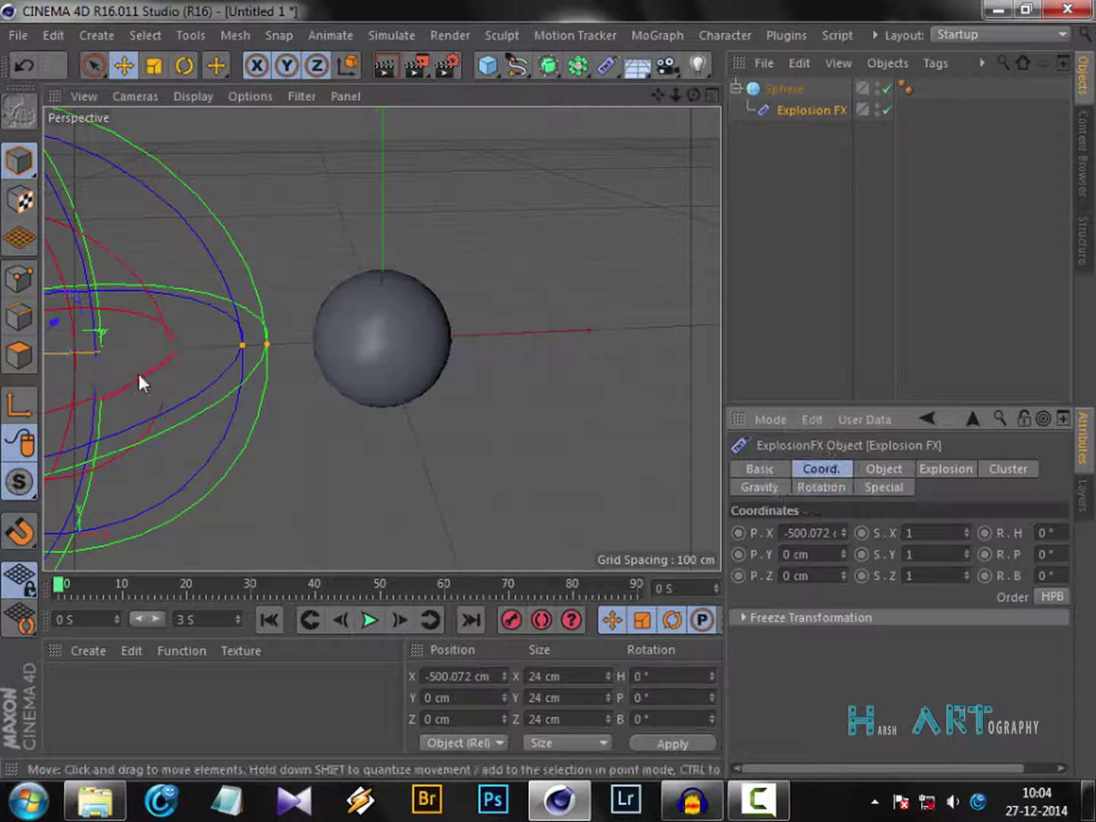
pyautogui.click(538, 638)
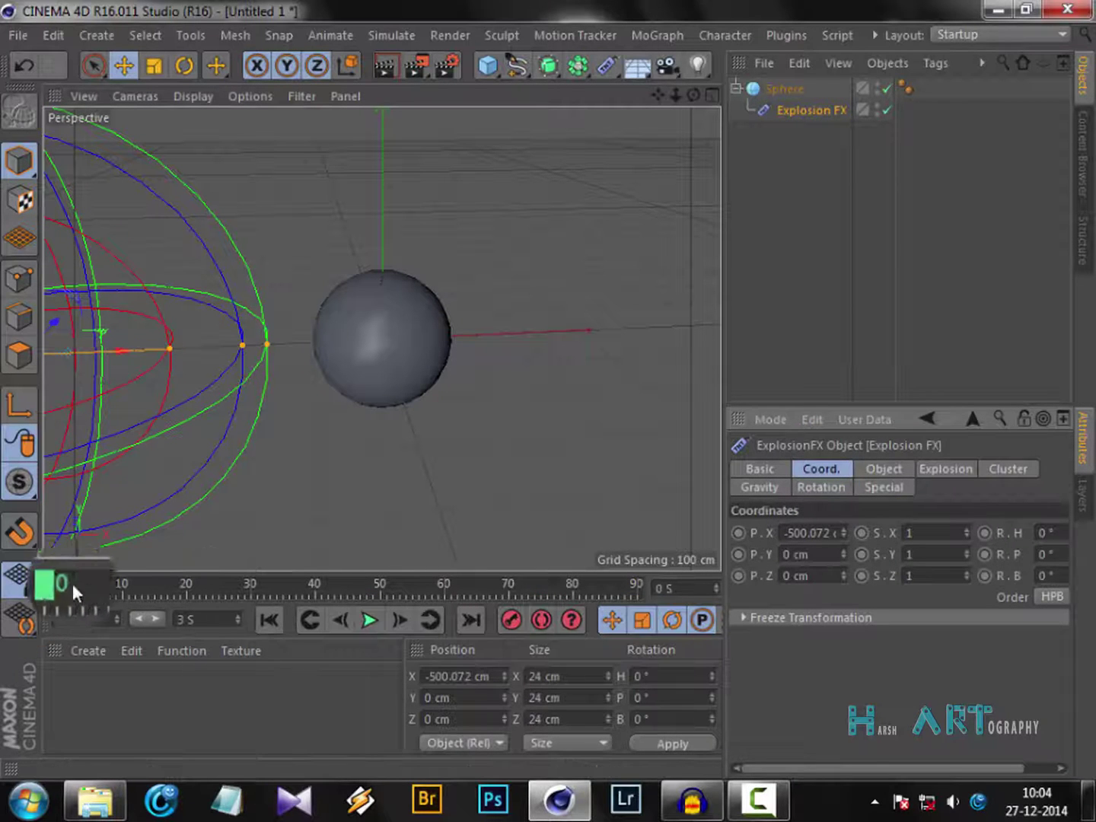
pyautogui.click(741, 559)
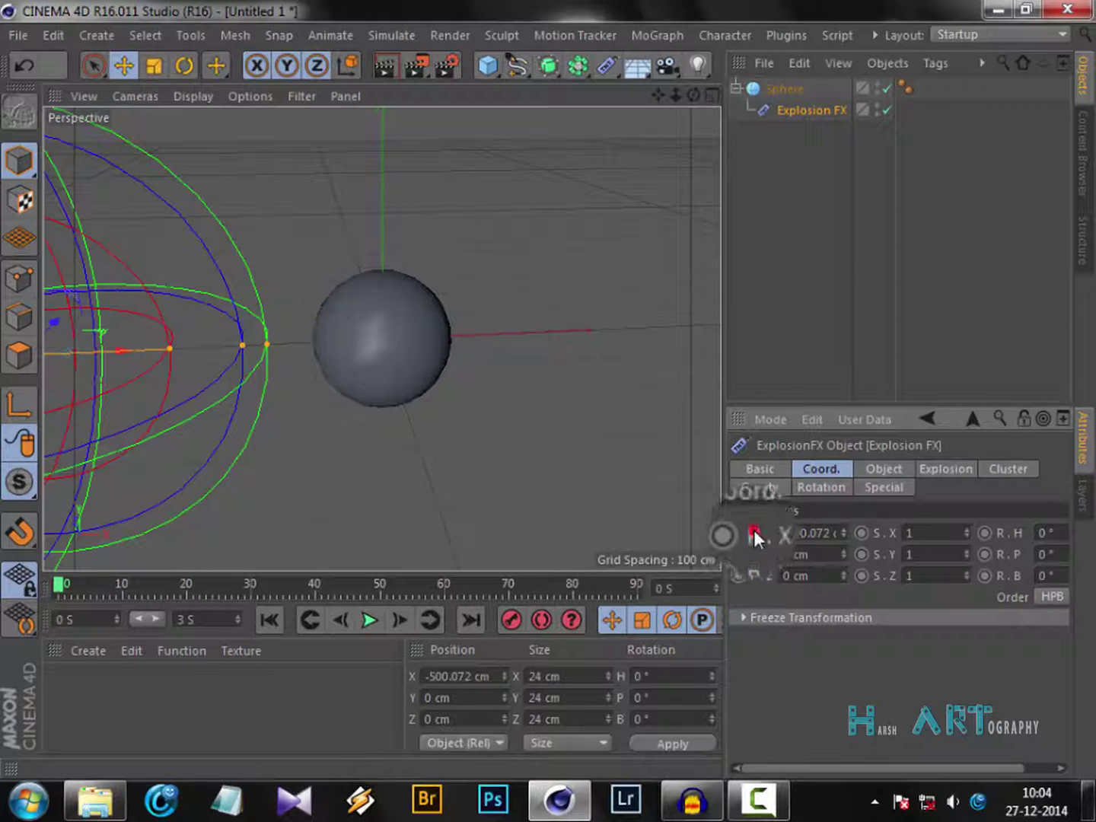
pyautogui.click(754, 532)
pyautogui.click(756, 573)
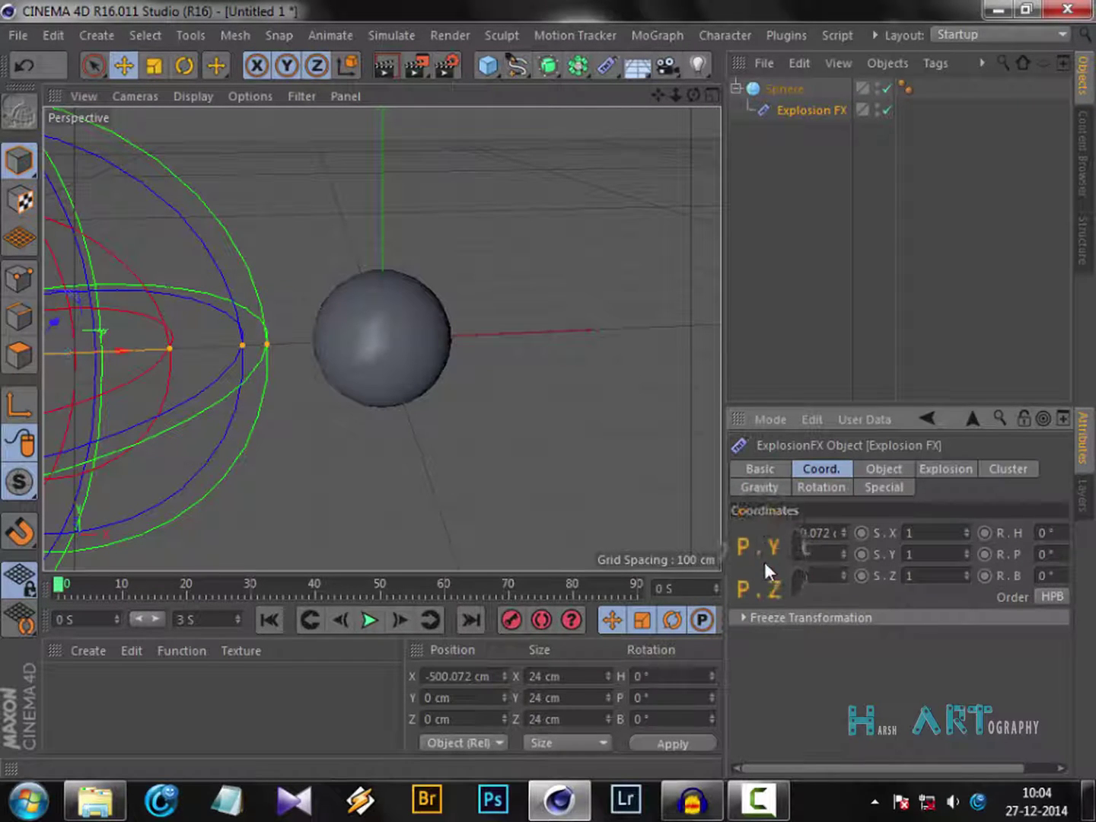
pyautogui.click(740, 533)
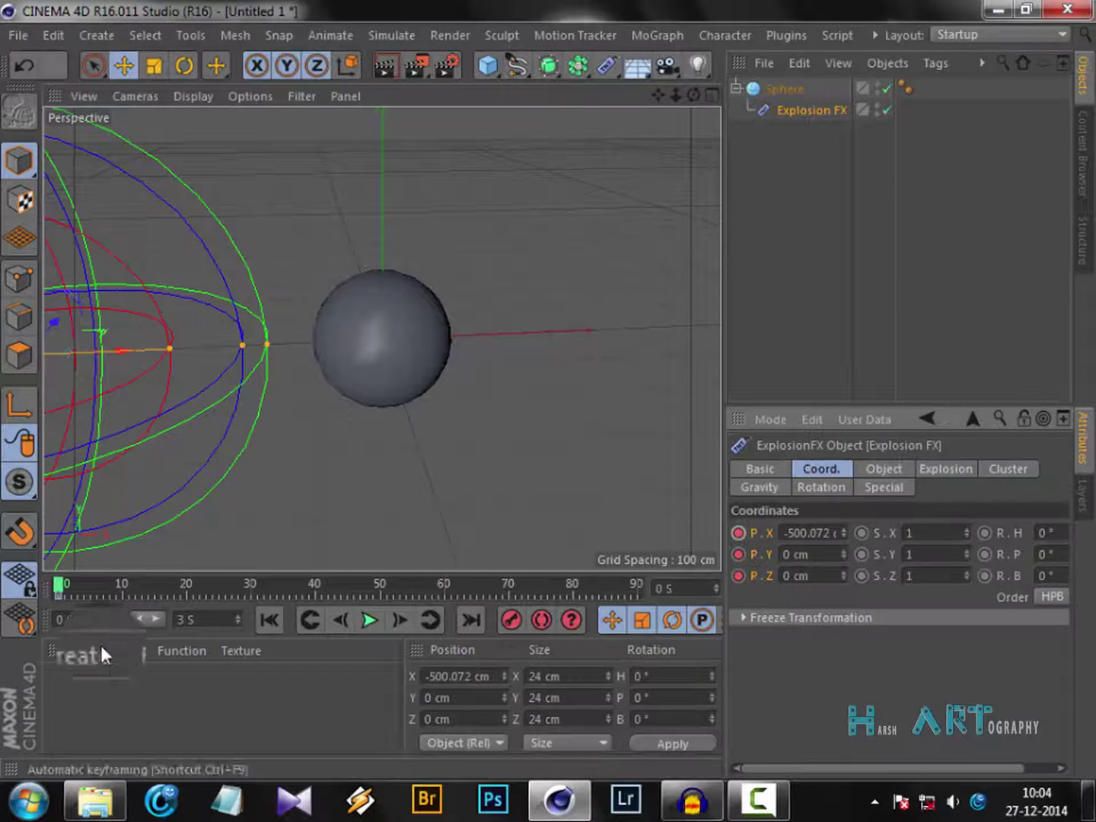
# At frame 70, move the deformer along X through the sphere to about 739 cm and keyframe its X position.
pyautogui.click(65, 589)
pyautogui.moveTo(74, 580); pyautogui.dragTo(511, 585)
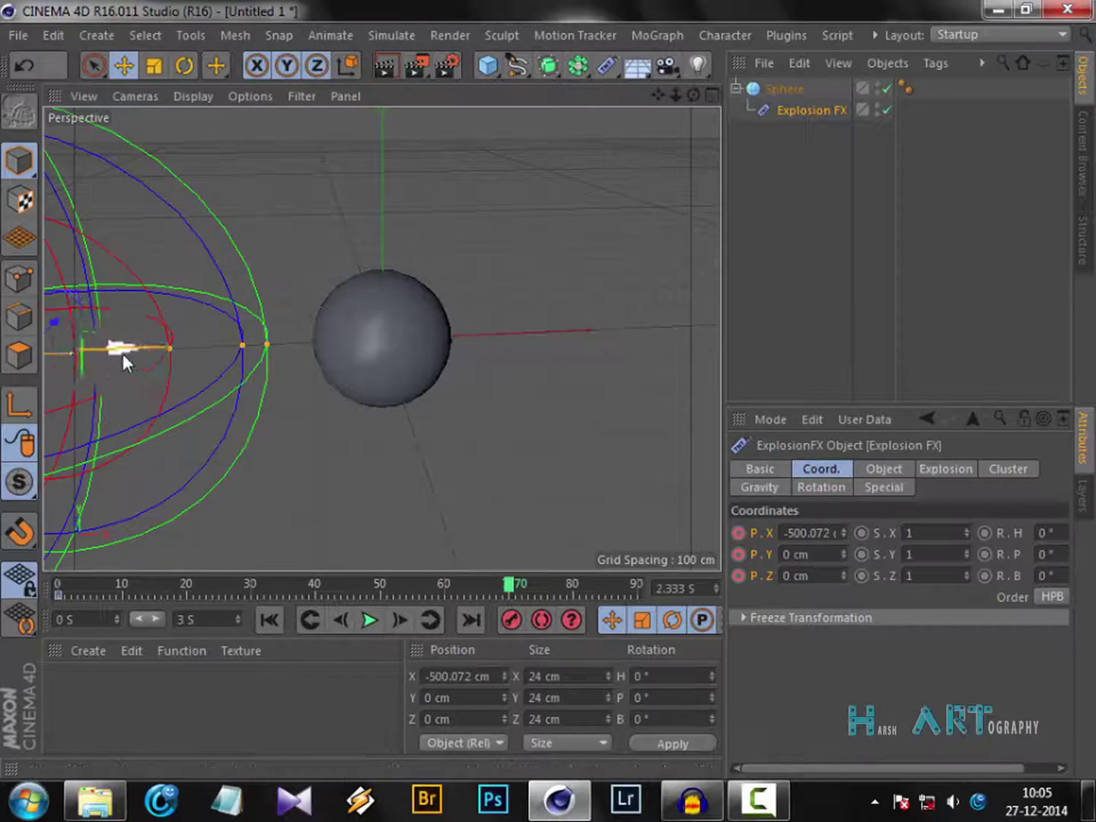
pyautogui.moveTo(120, 348); pyautogui.dragTo(723, 351)
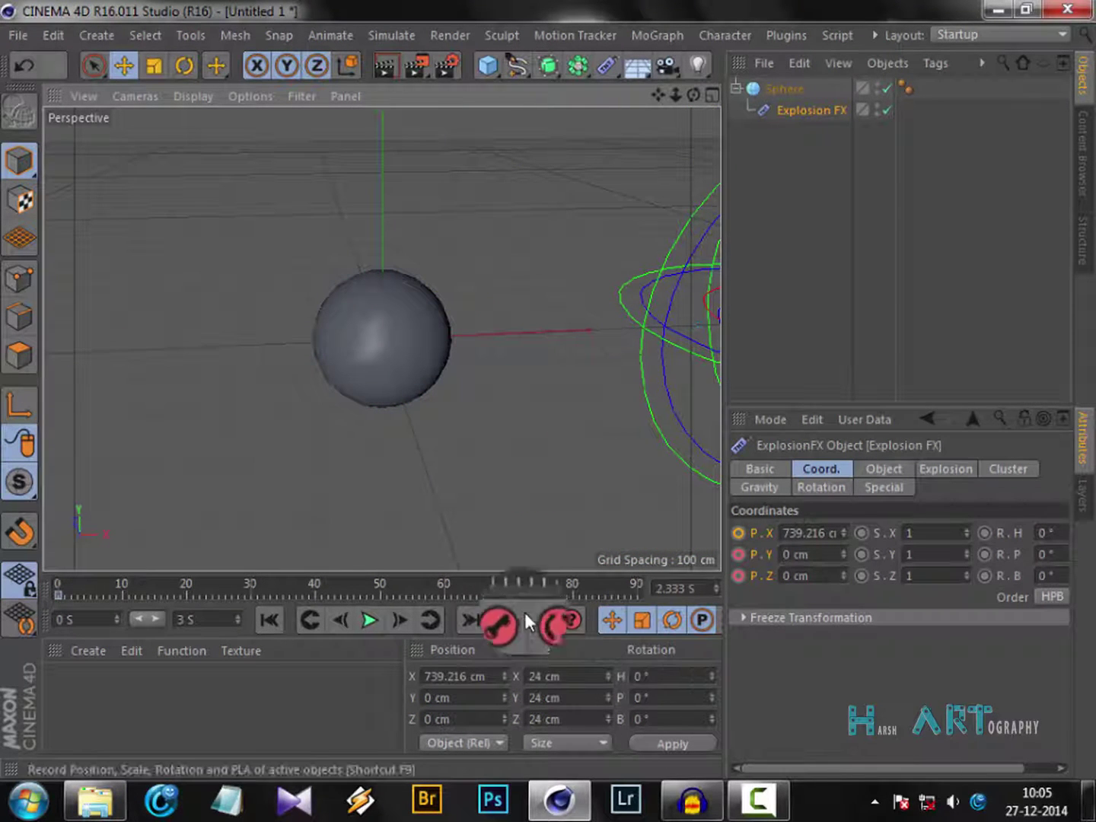
pyautogui.click(737, 535)
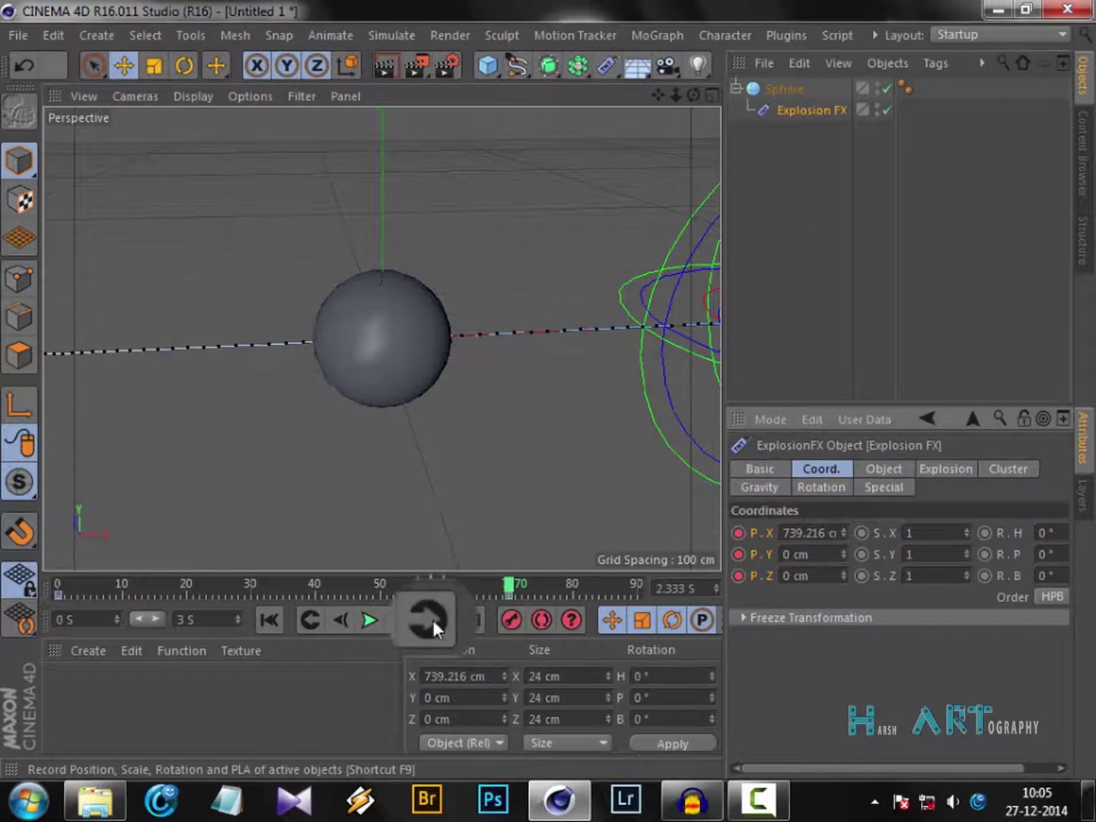
# Play the animation from the start, then render the current view at frame 36.
pyautogui.click(271, 621)
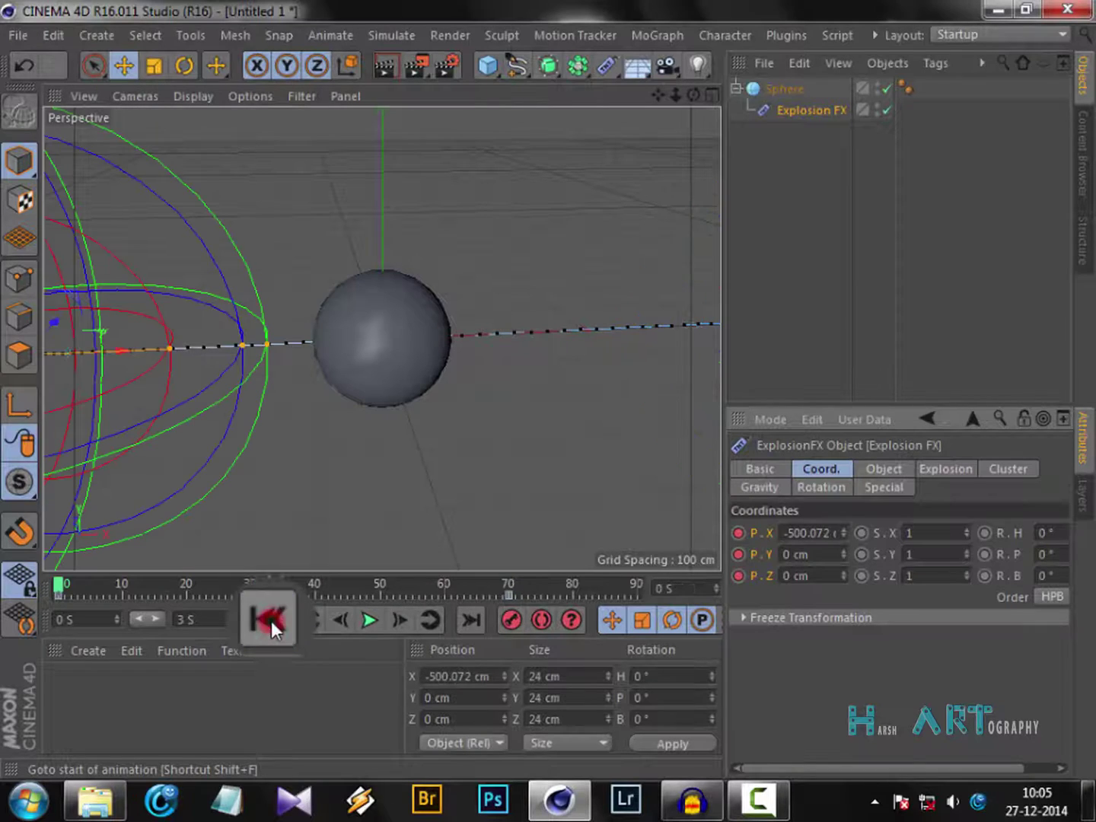
pyautogui.click(369, 620)
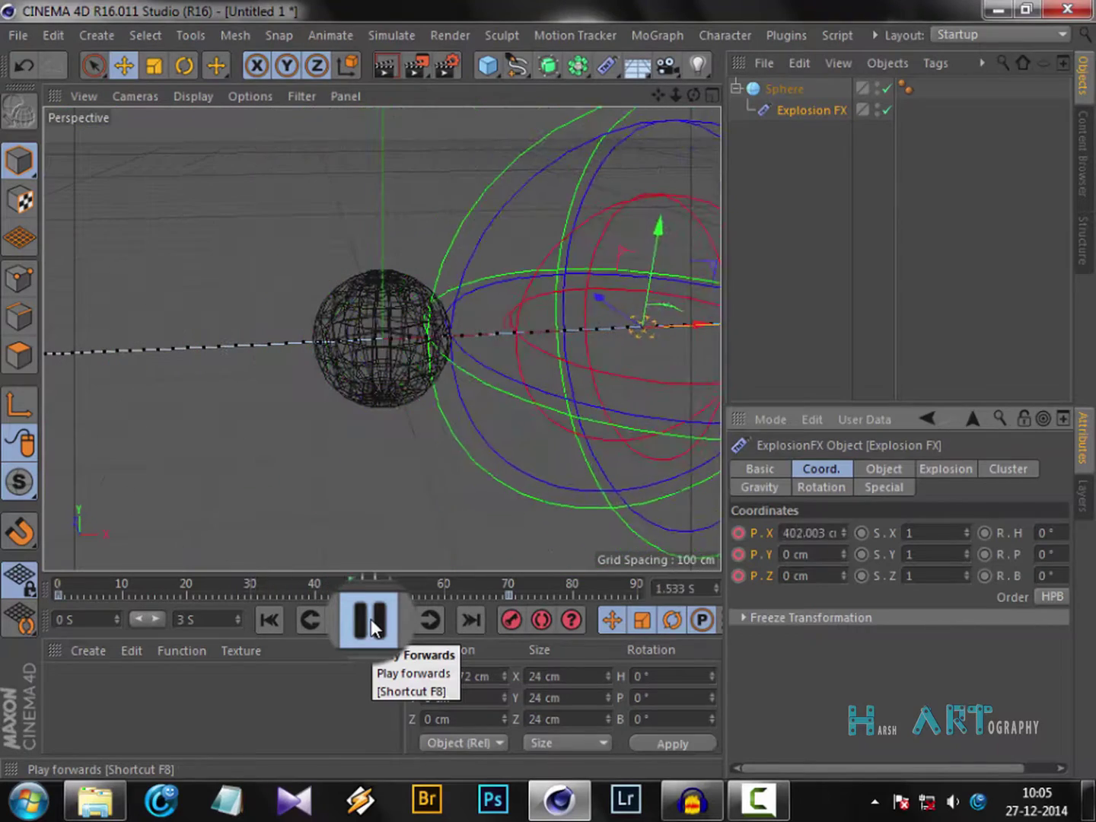
pyautogui.click(372, 620)
pyautogui.moveTo(381, 587); pyautogui.dragTo(288, 585)
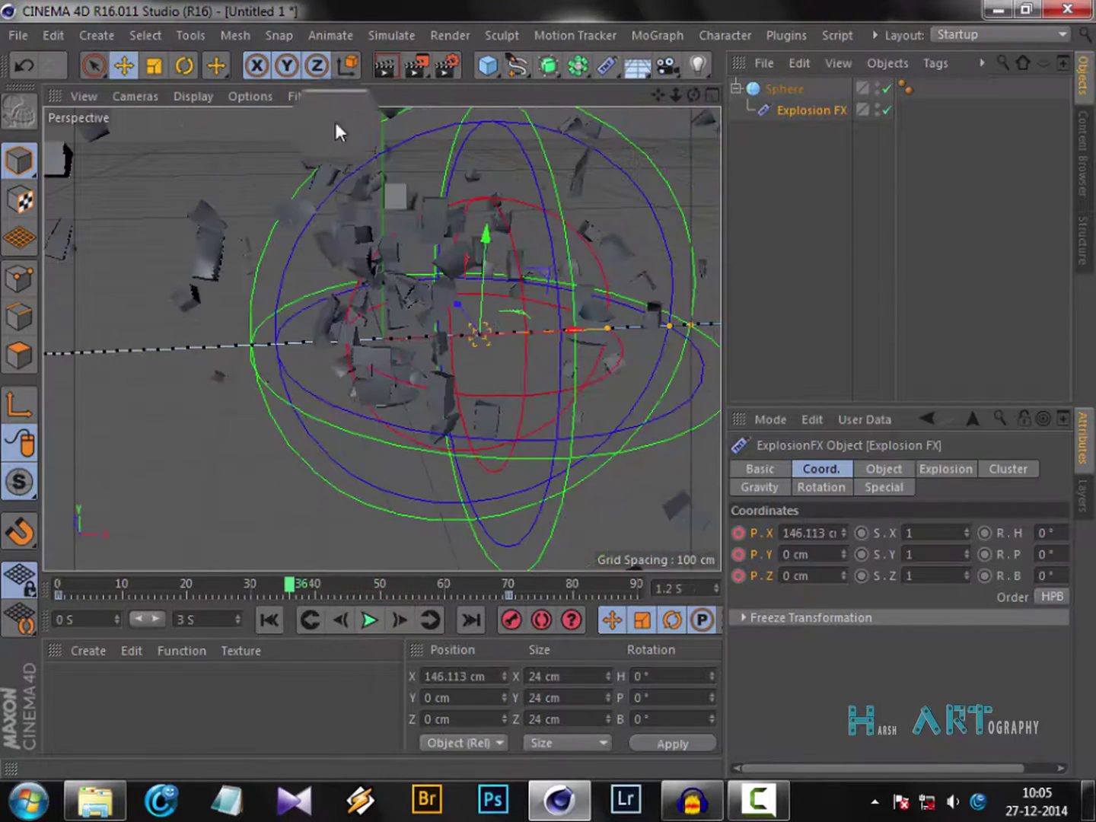
pyautogui.click(385, 64)
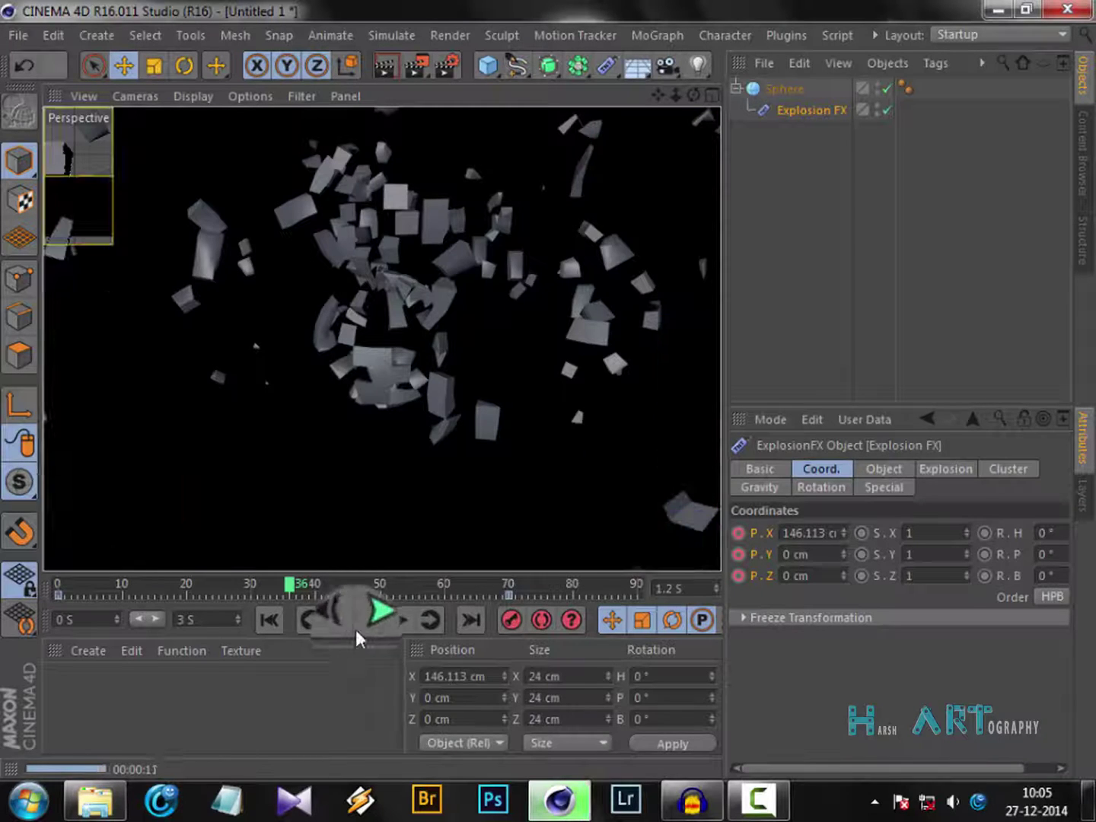
pyautogui.click(232, 717)
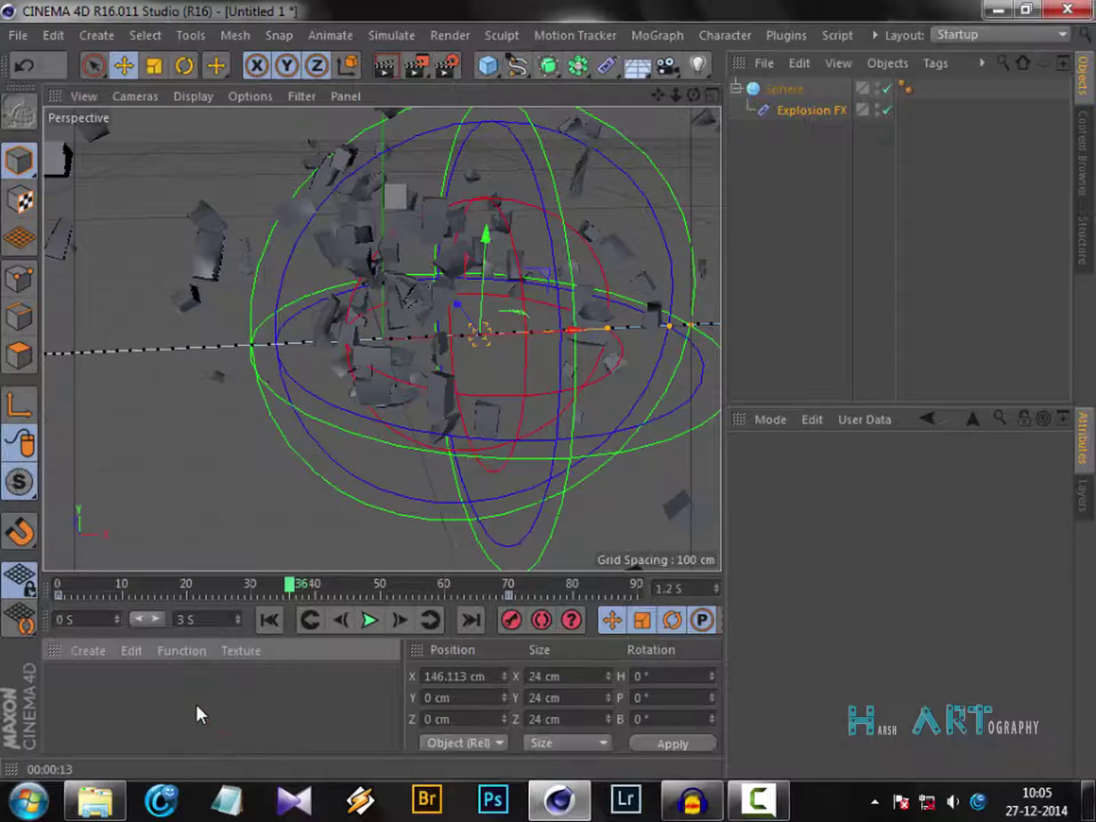
# Create a new material and enable its transparency channel.
pyautogui.doubleClick(90, 709)
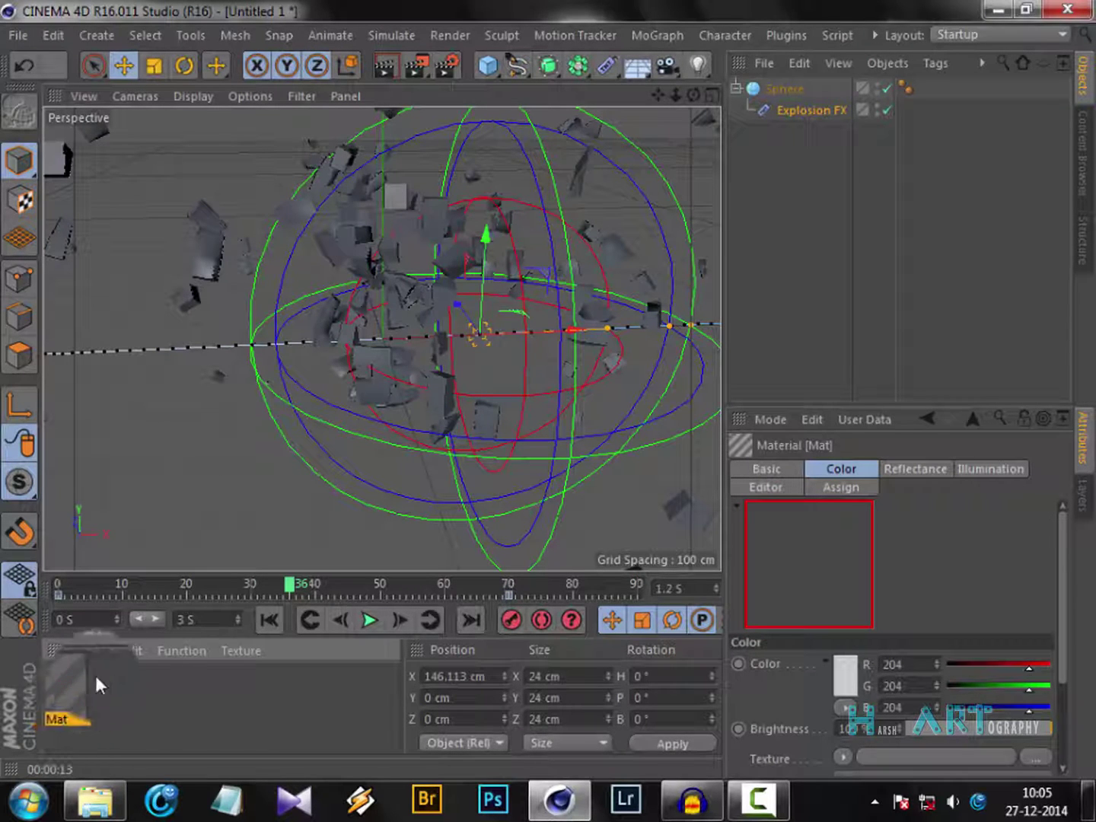
pyautogui.click(124, 701)
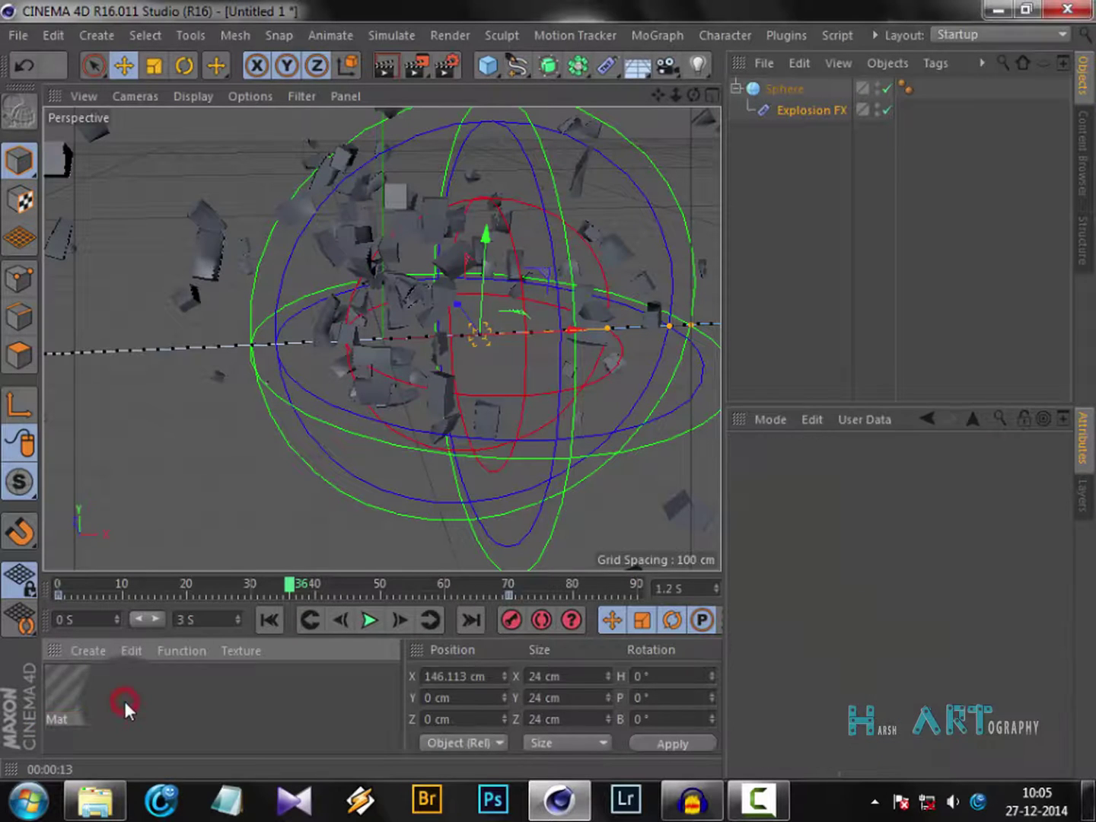
pyautogui.doubleClick(62, 702)
pyautogui.click(598, 277)
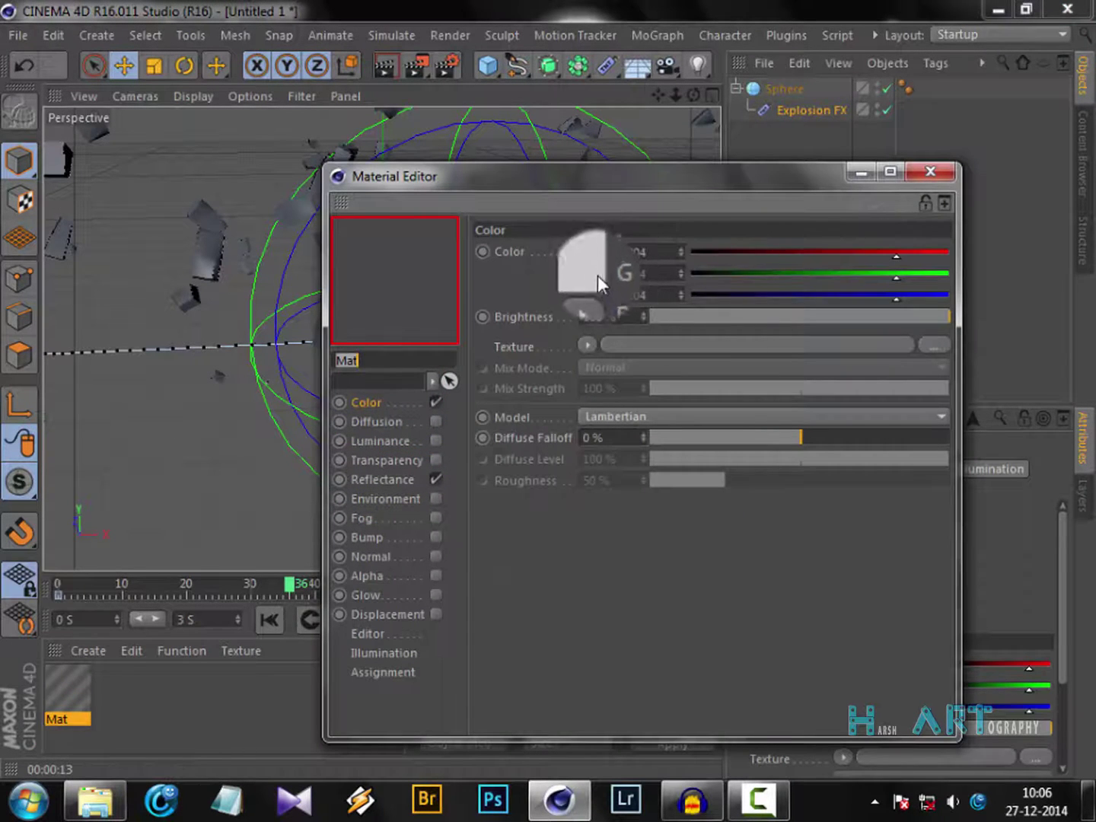
pyautogui.click(435, 460)
pyautogui.click(403, 462)
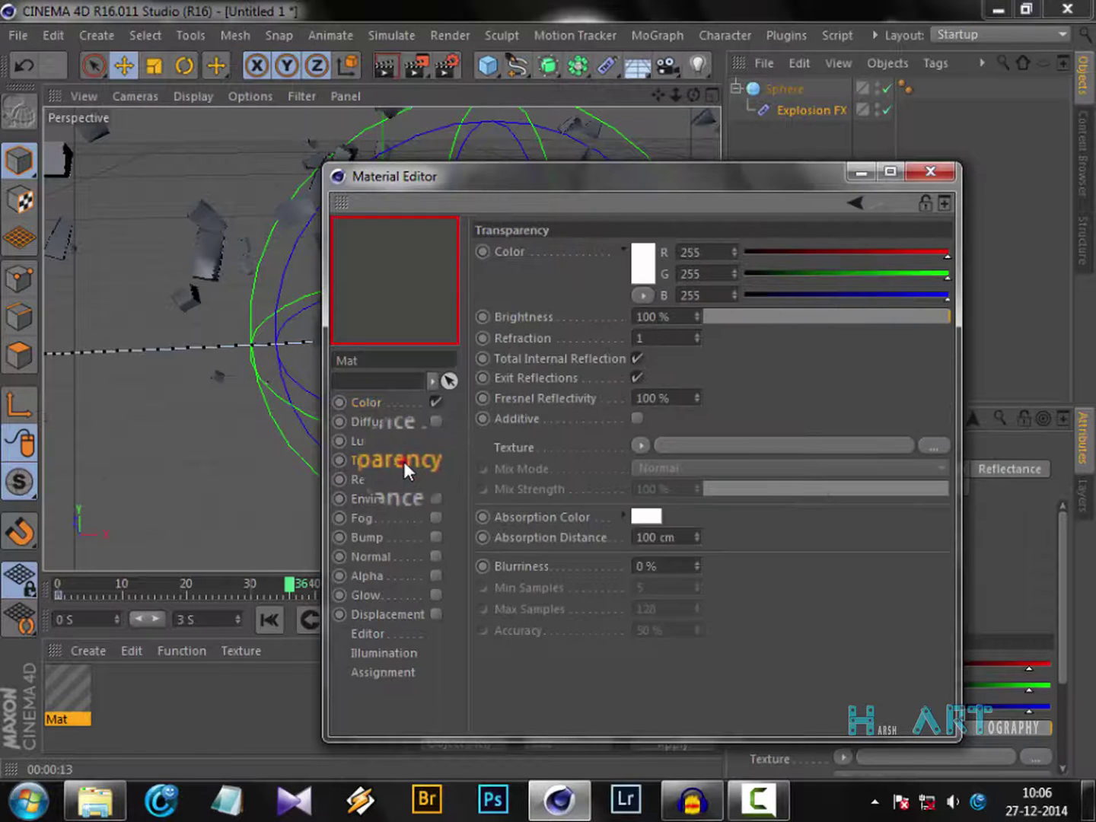
# Set the material's transparency refraction to 1.78 and brightness to 71 %.
pyautogui.moveTo(697, 340)
pyautogui.mouseDown()
pyautogui.moveTo(738, 324)
pyautogui.moveTo(696, 345)
pyautogui.moveTo(697, 360)
pyautogui.moveTo(700, 334)
pyautogui.mouseUp()
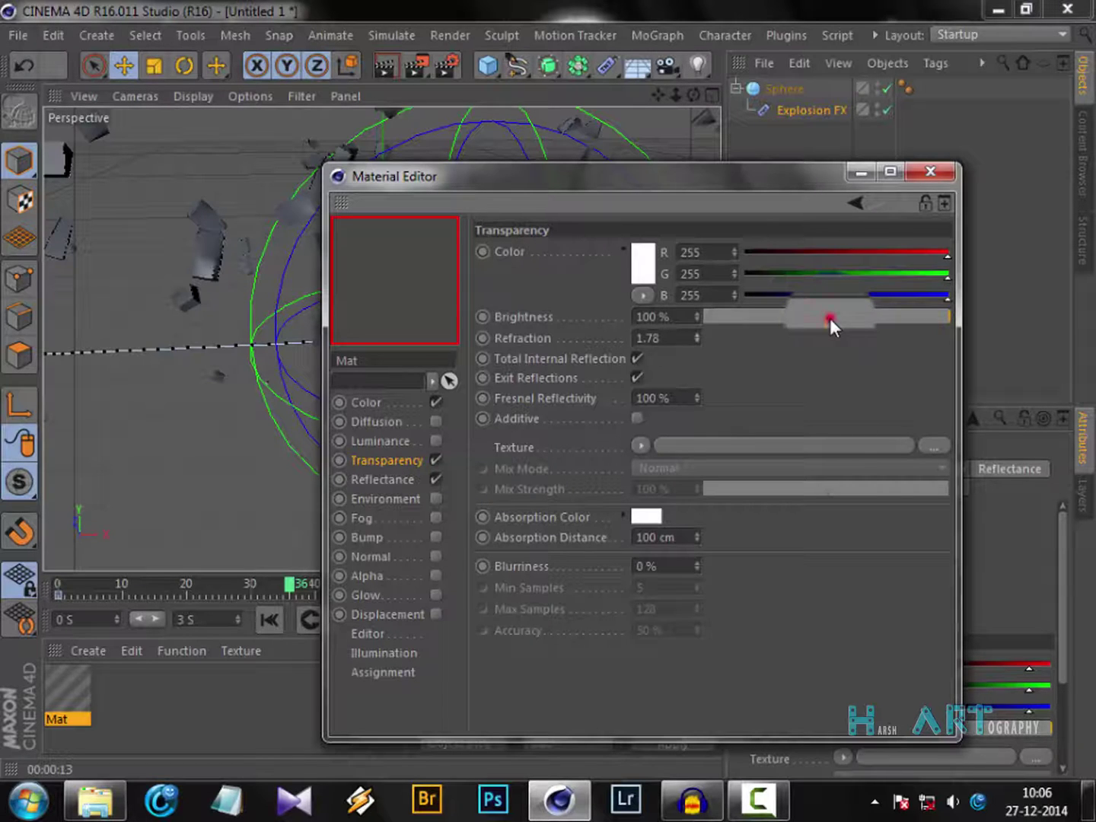
pyautogui.click(829, 318)
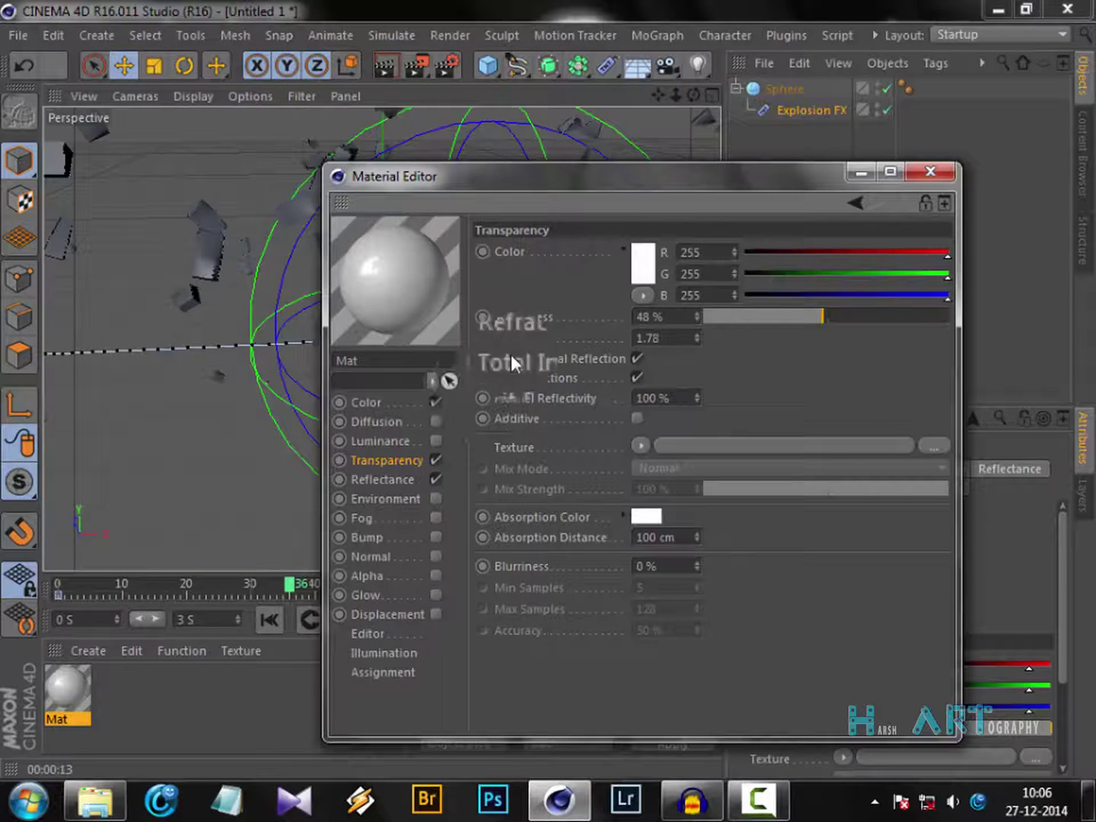
pyautogui.click(860, 316)
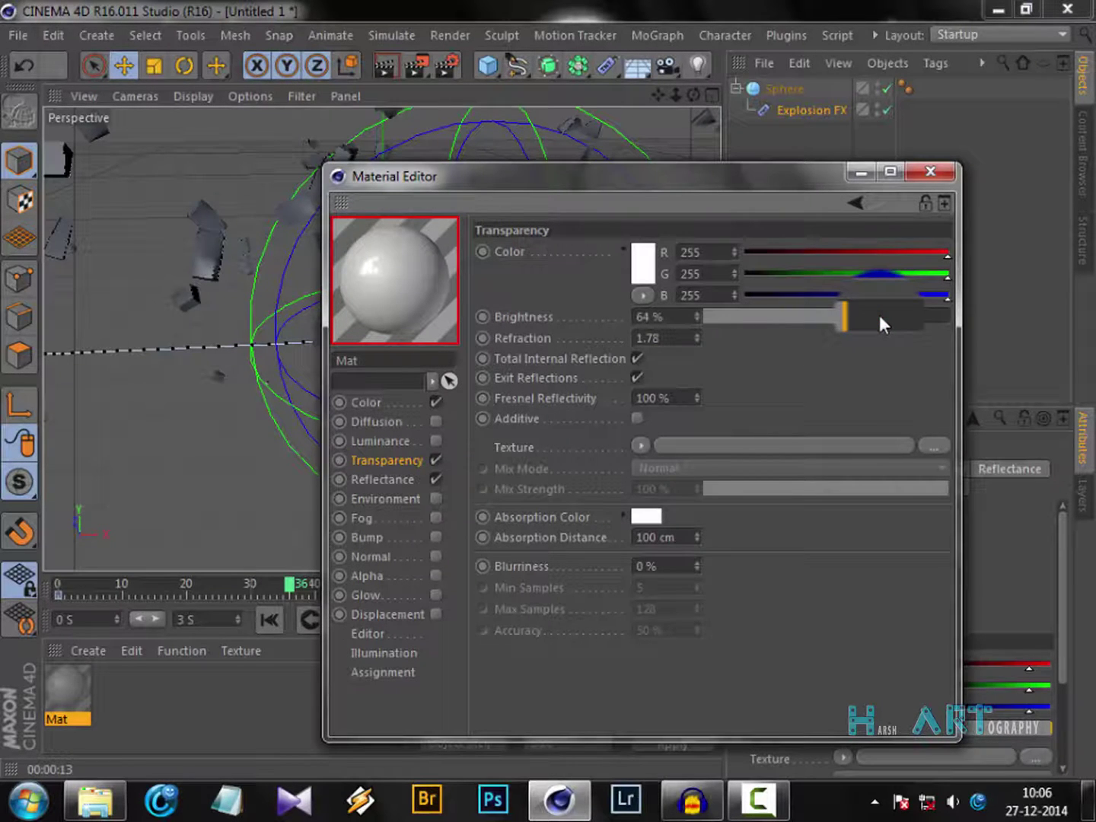
pyautogui.click(880, 316)
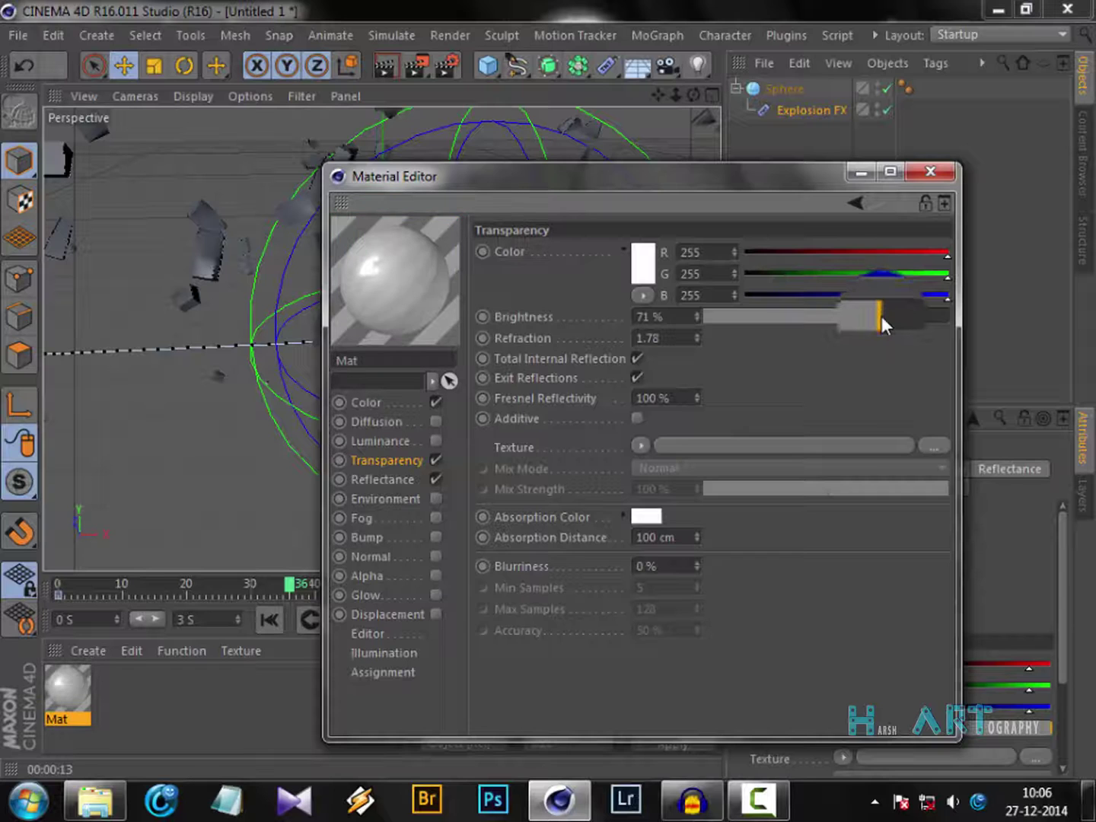
pyautogui.click(953, 181)
# Apply the transparent material to the sphere and render the current view.
pyautogui.click(66, 695)
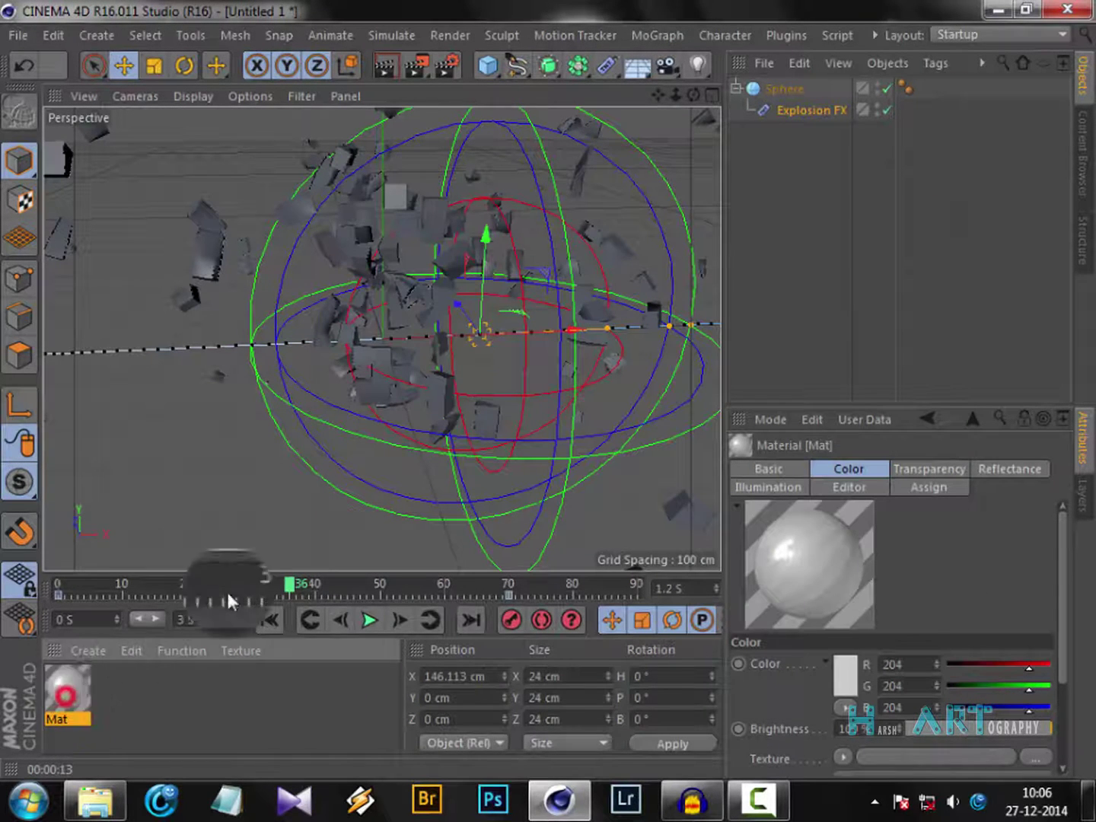
pyautogui.moveTo(229, 602); pyautogui.dragTo(788, 92)
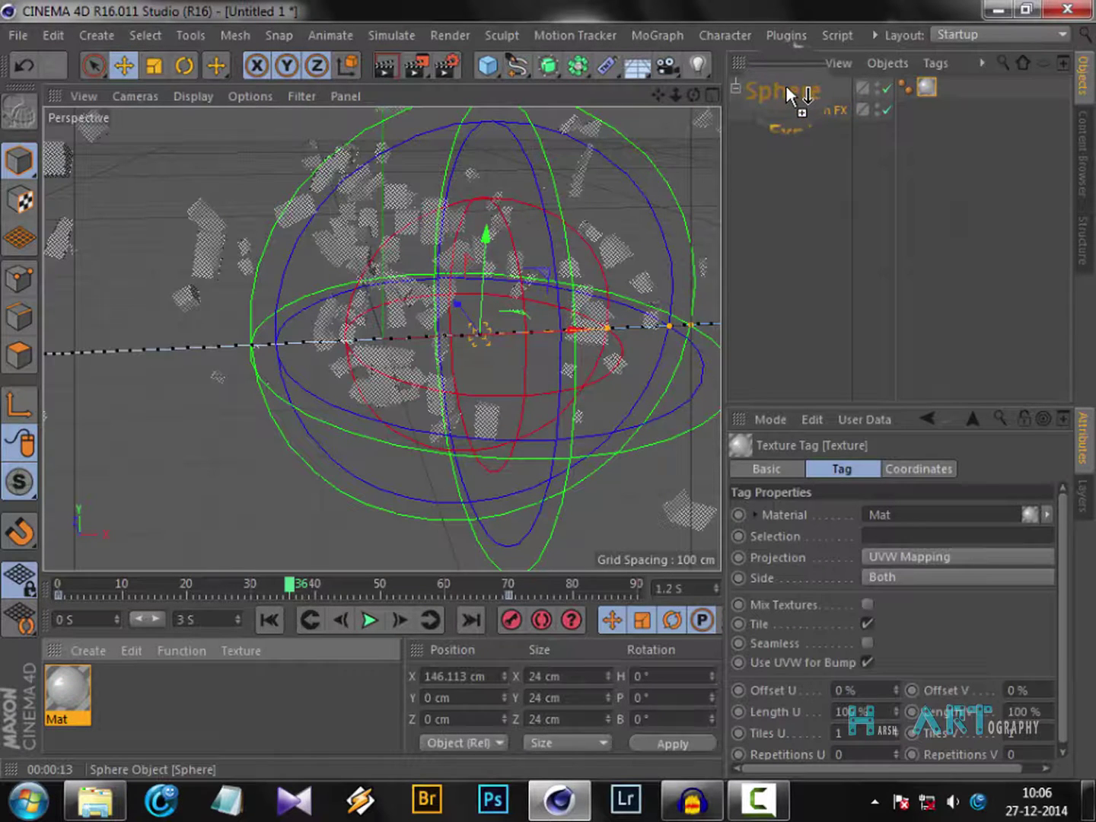
pyautogui.click(389, 69)
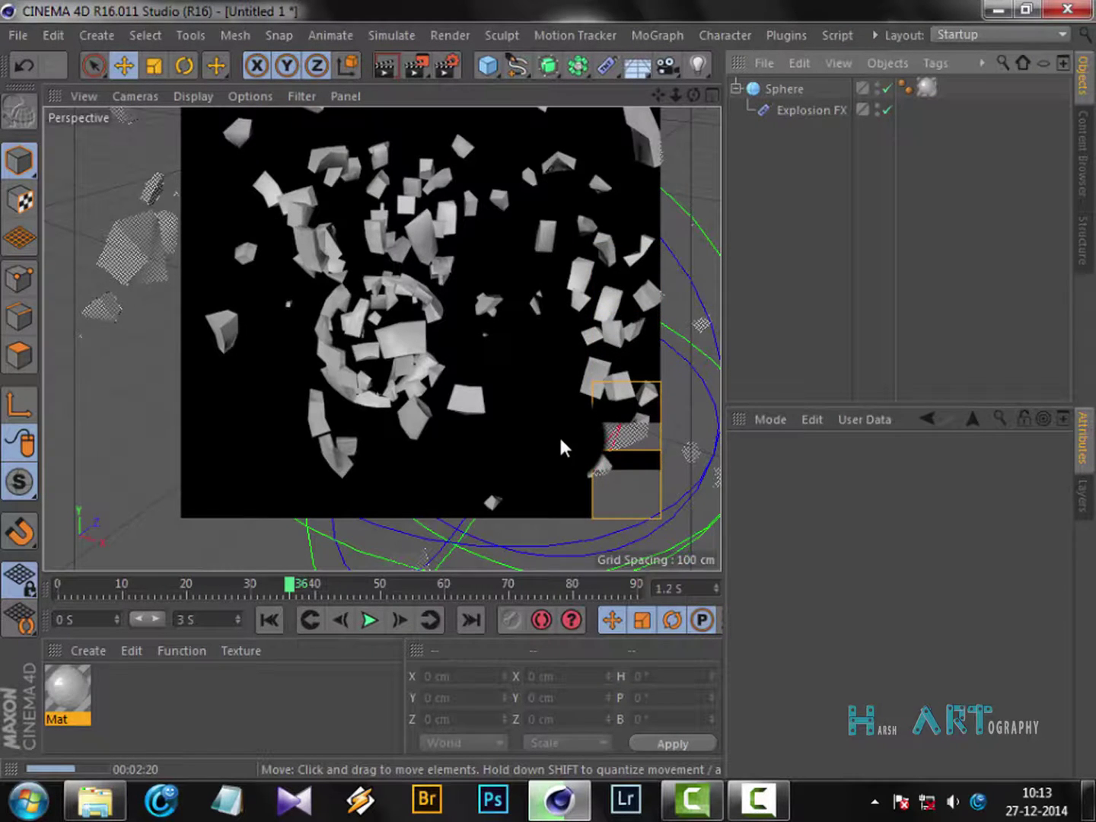
pyautogui.click(762, 262)
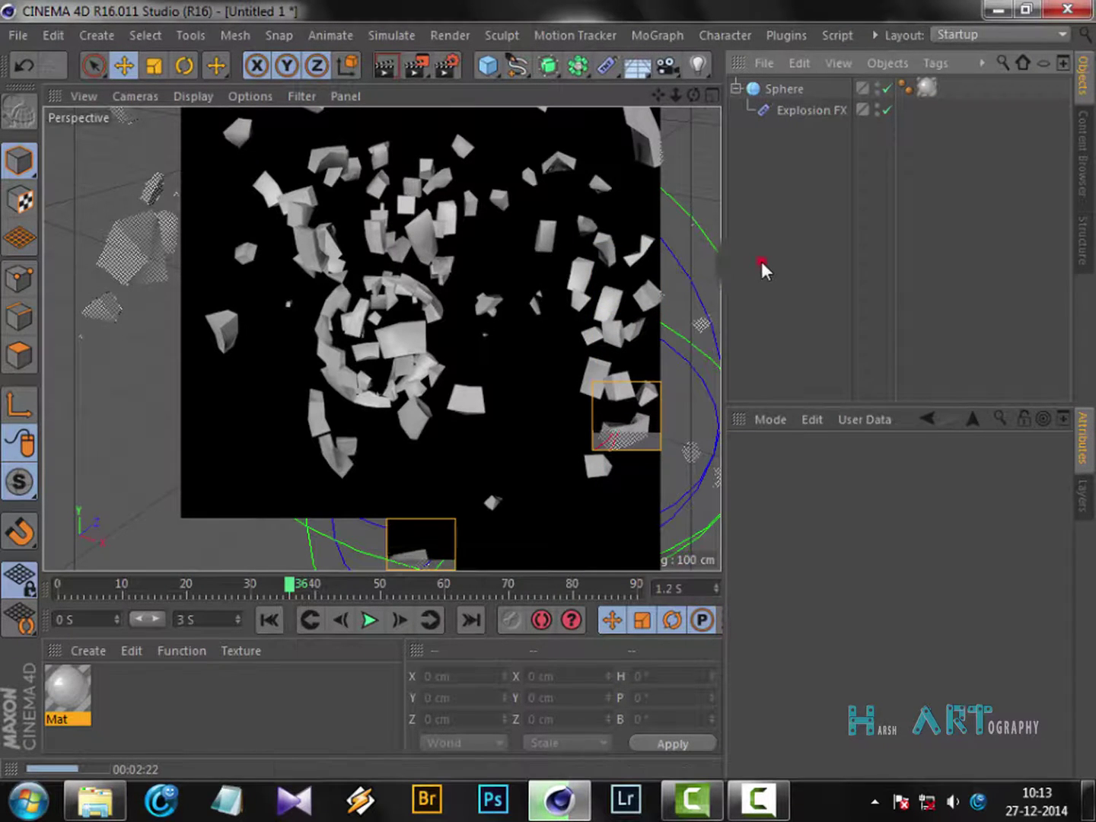
# Raise the material's transparency brightness to 100 %.
pyautogui.moveTo(59, 693); pyautogui.dragTo(71, 679)
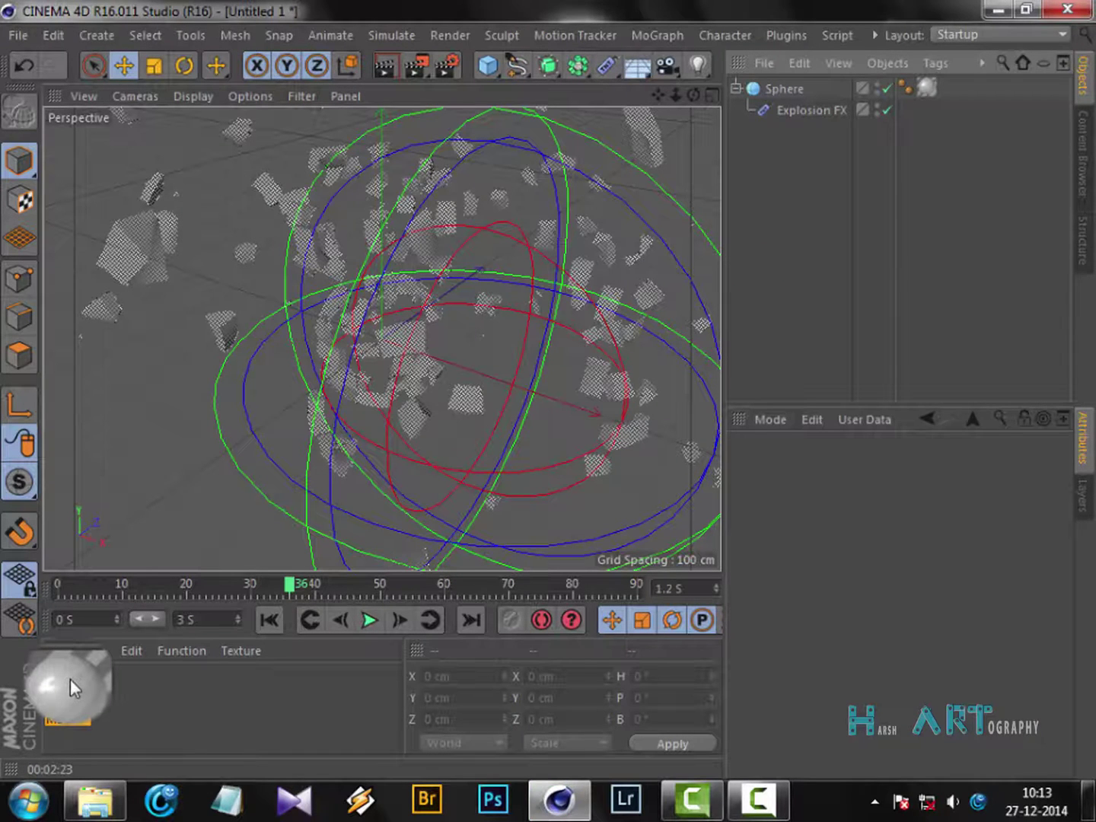
pyautogui.doubleClick(70, 679)
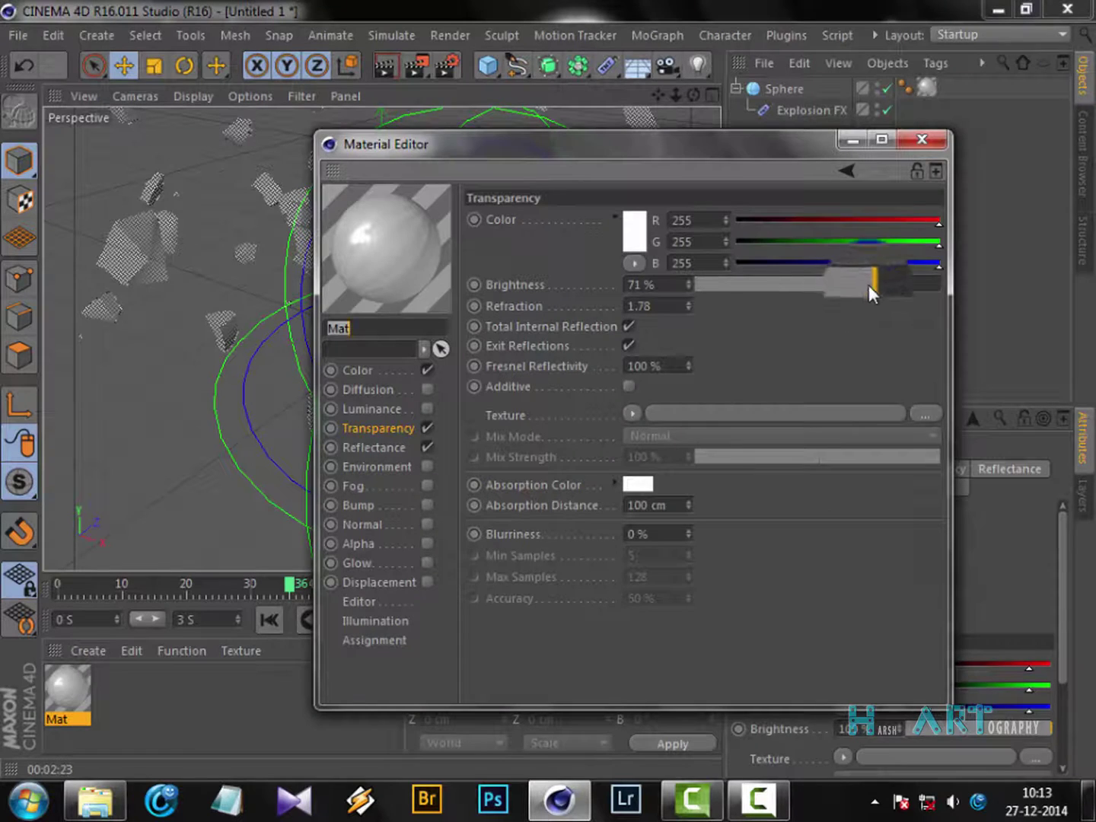
pyautogui.moveTo(872, 285); pyautogui.dragTo(936, 284)
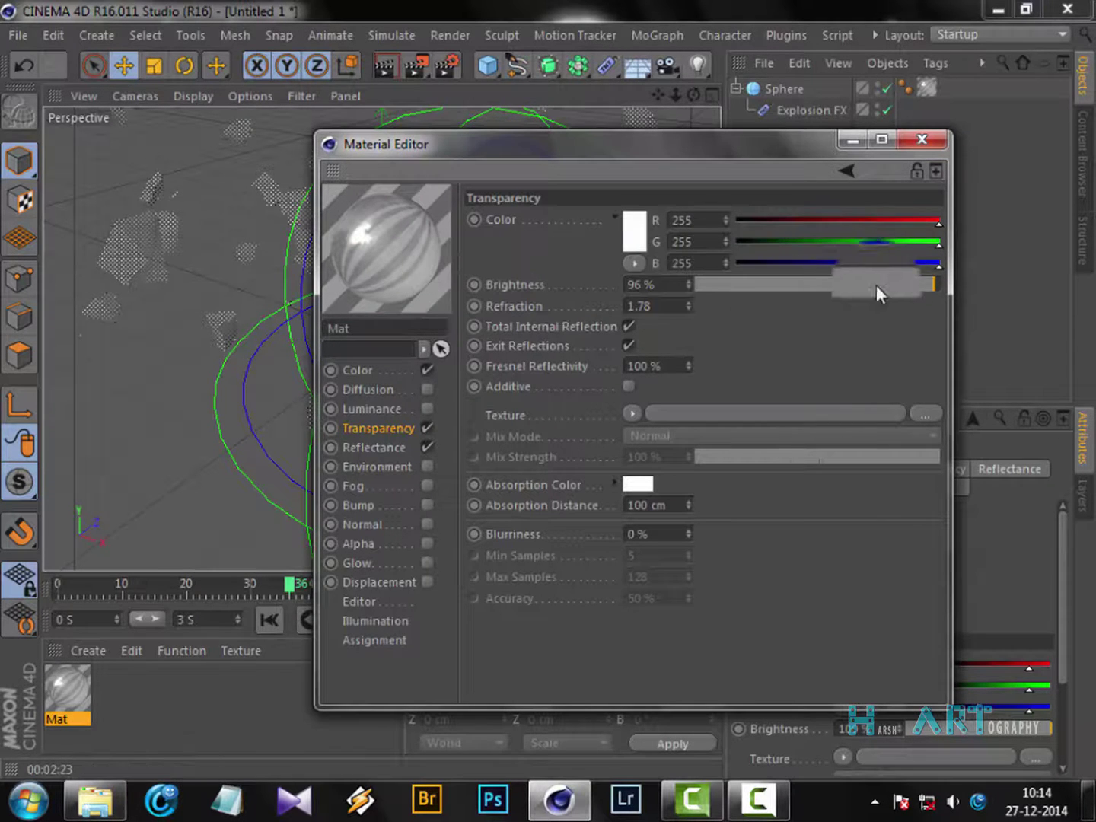
pyautogui.moveTo(931, 286); pyautogui.dragTo(941, 287)
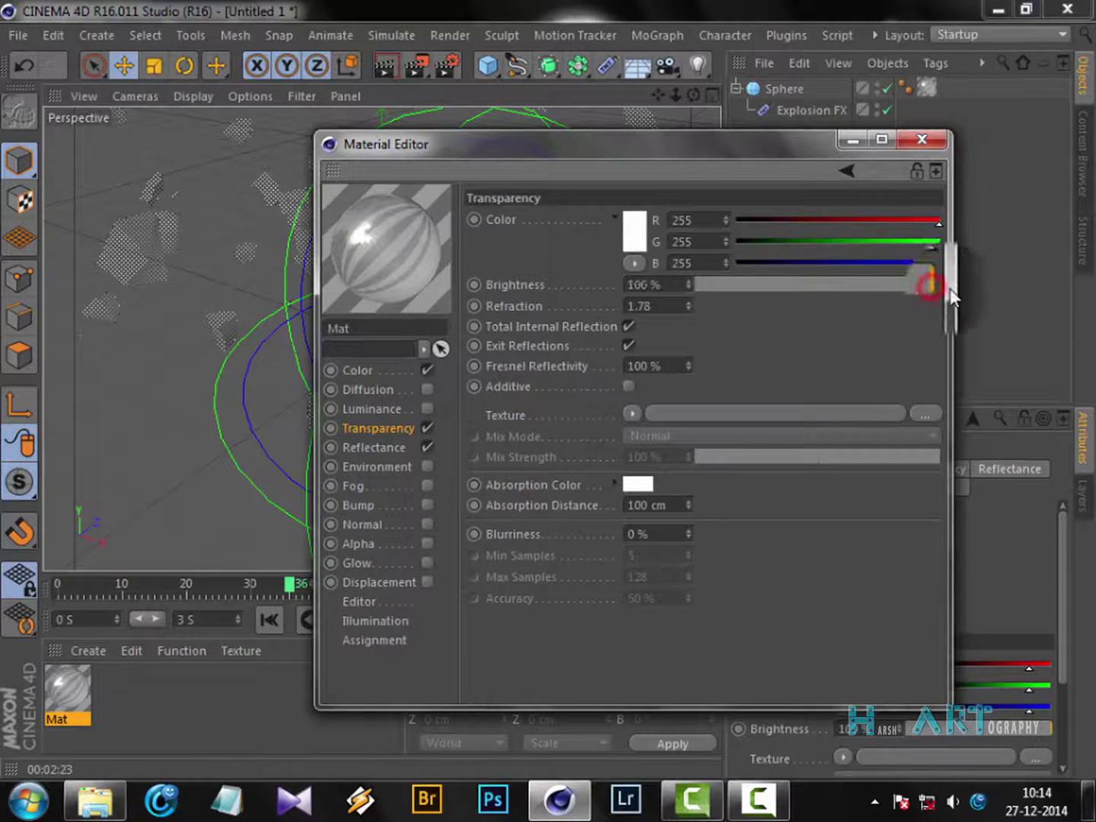
pyautogui.click(929, 141)
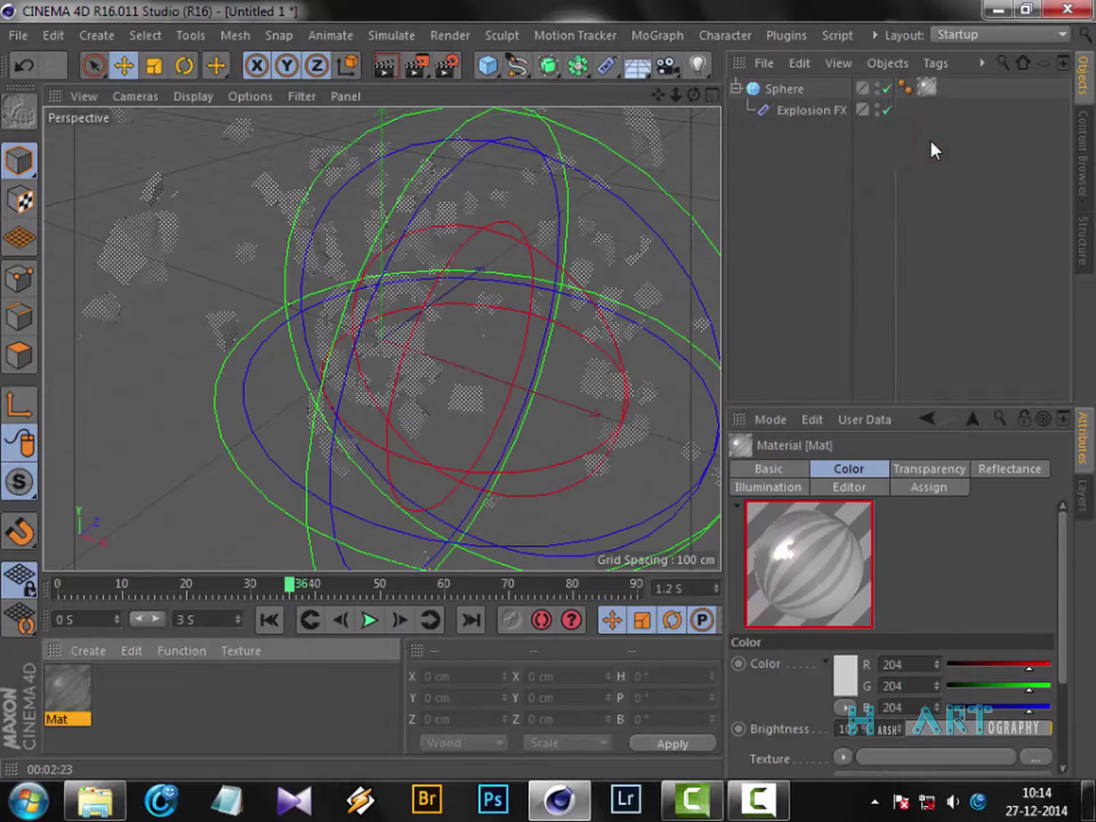
pyautogui.click(784, 164)
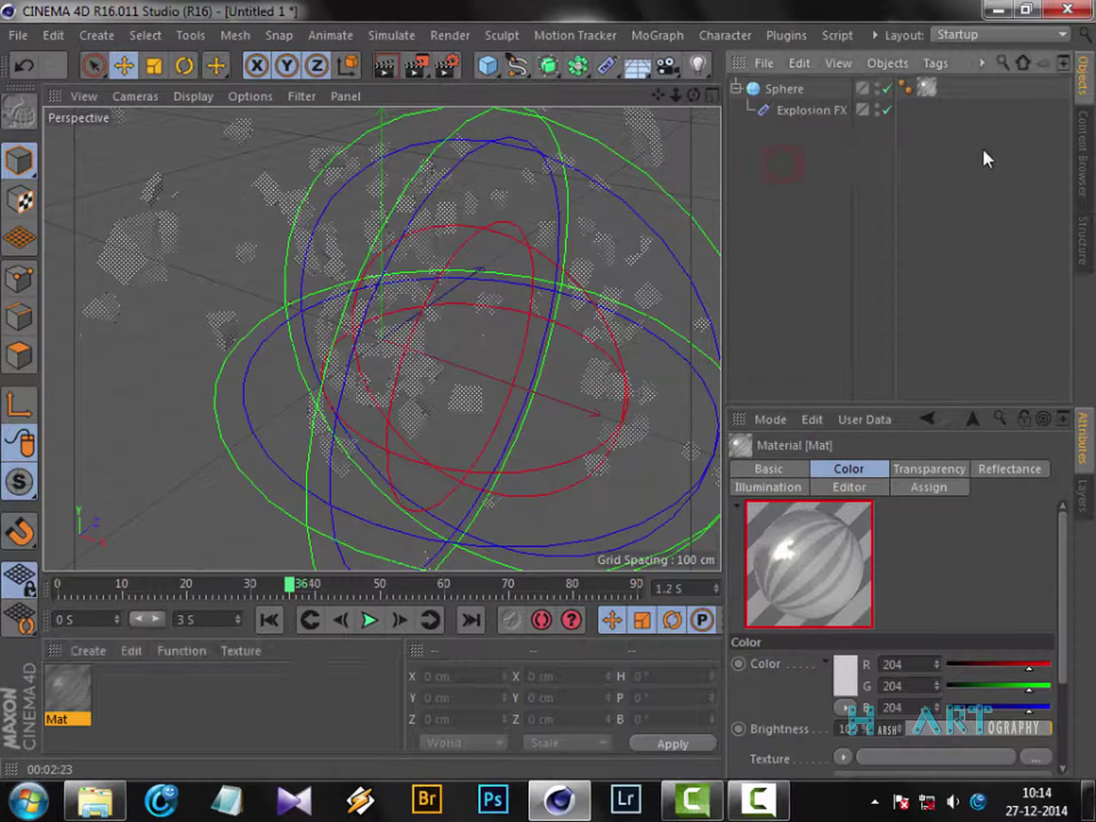
# Look through the My materials folder in the Content Browser presets for ready-made scene elements.
pyautogui.click(640, 70)
pyautogui.click(1081, 166)
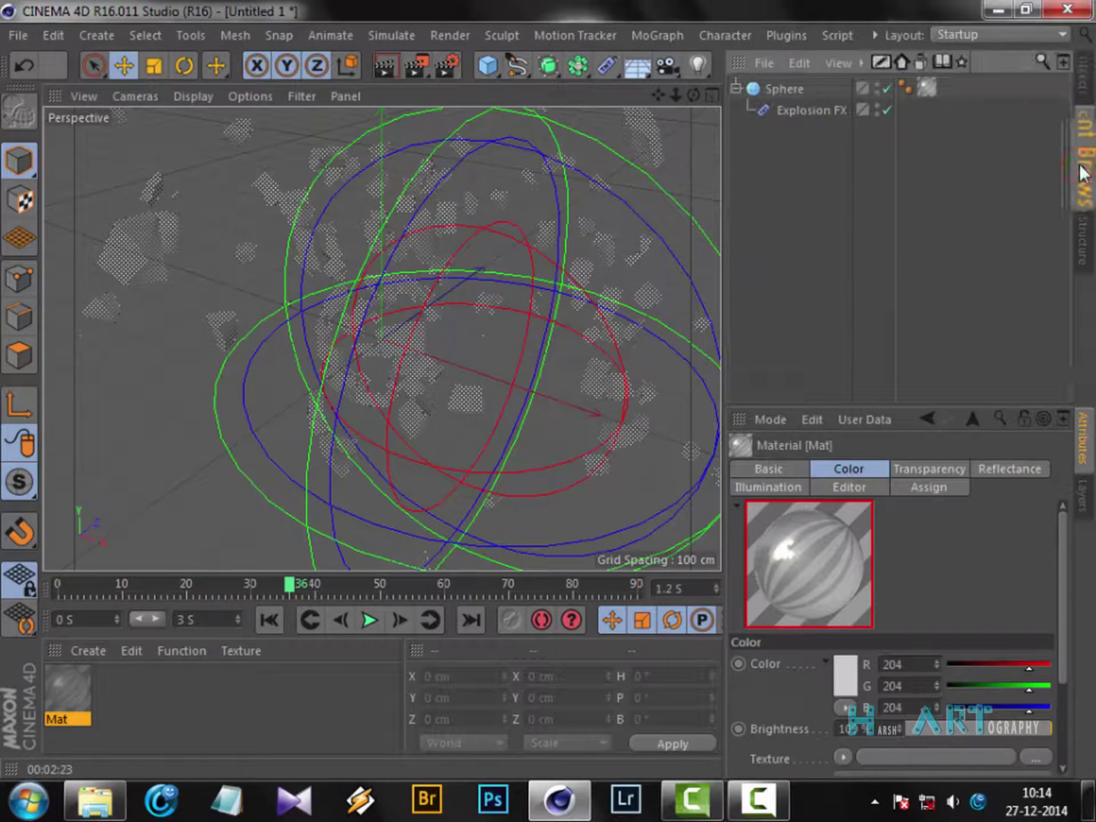
pyautogui.click(965, 65)
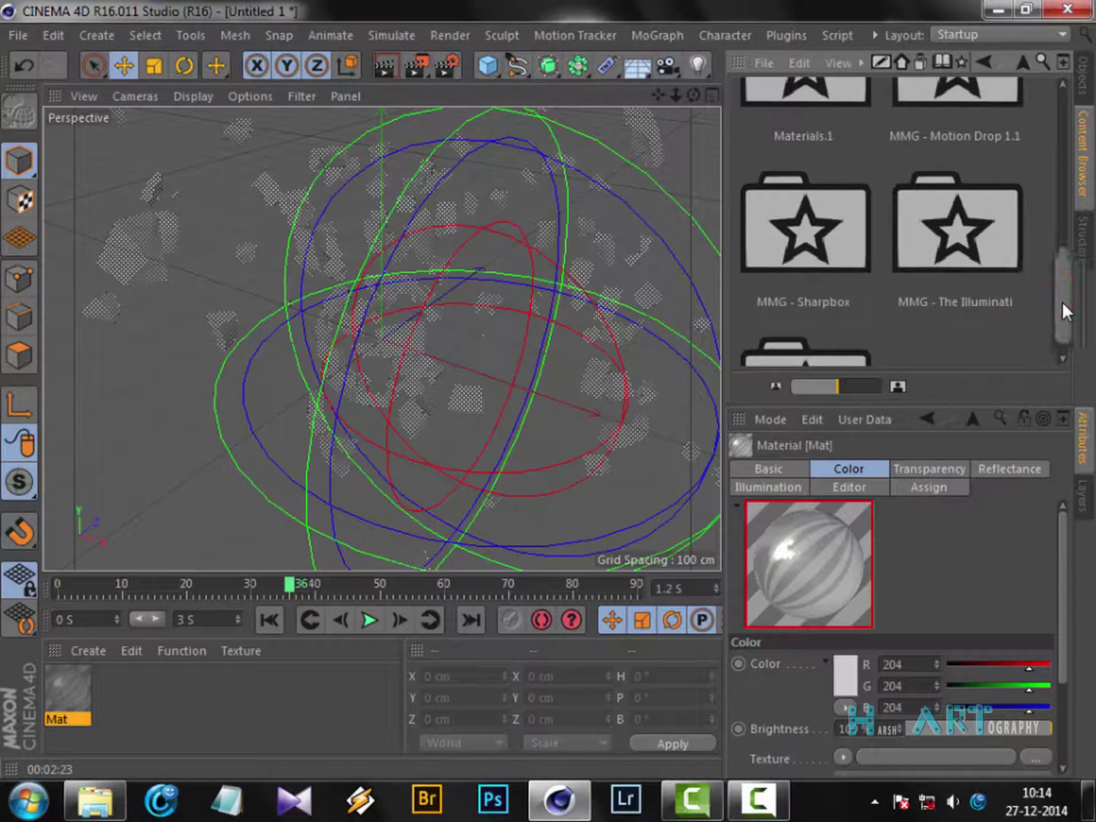
pyautogui.moveTo(1062, 303)
pyautogui.mouseDown()
pyautogui.moveTo(1063, 340)
pyautogui.moveTo(1065, 325)
pyautogui.mouseUp()
pyautogui.doubleClick(858, 286)
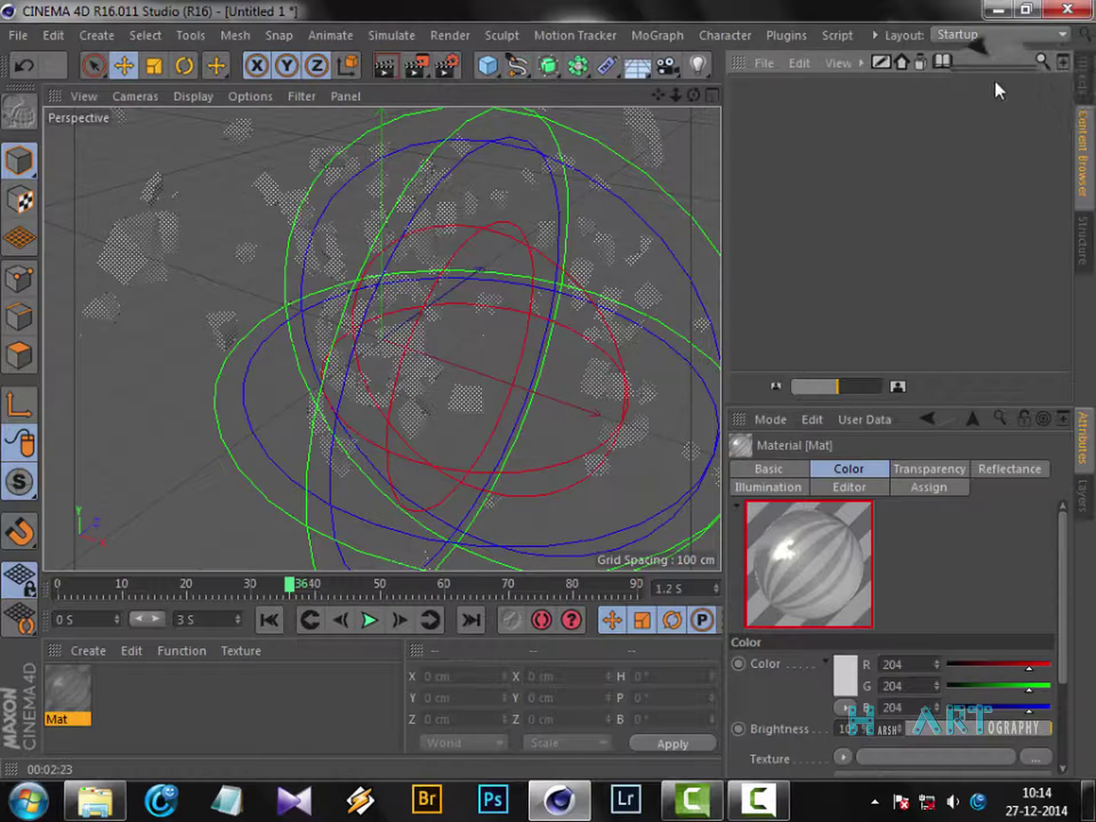
pyautogui.click(1018, 61)
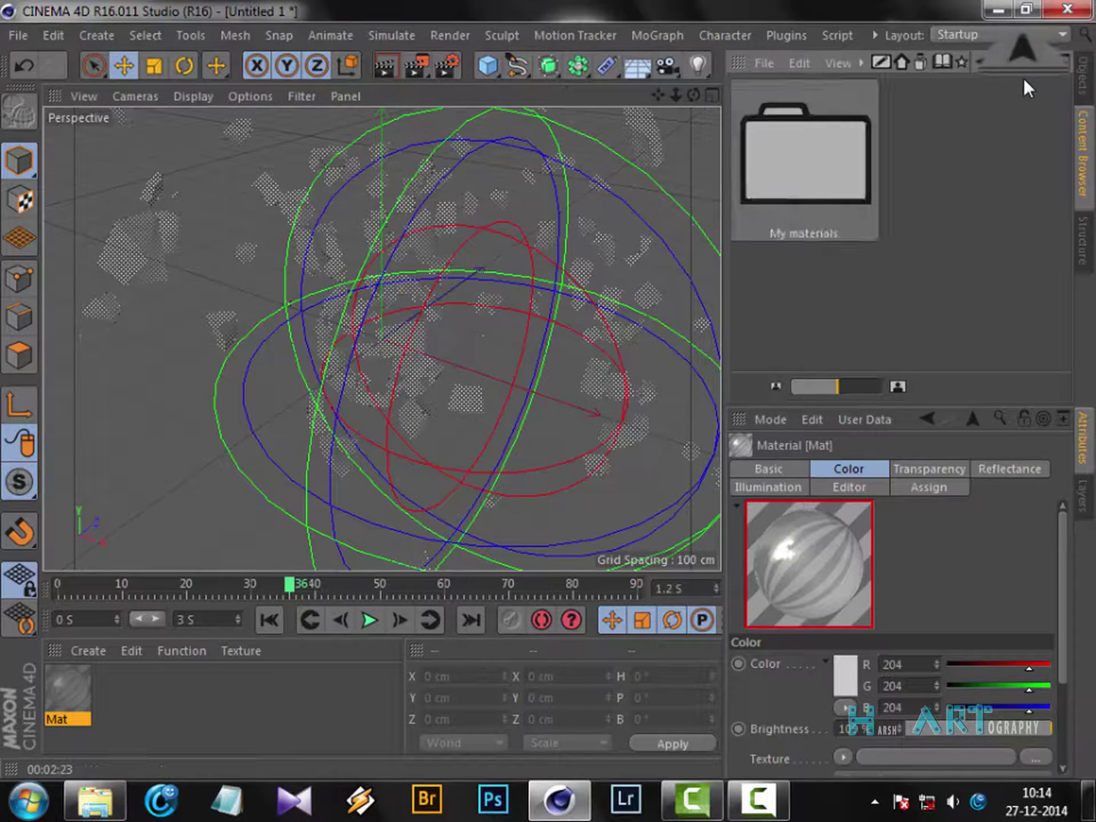
pyautogui.click(1019, 307)
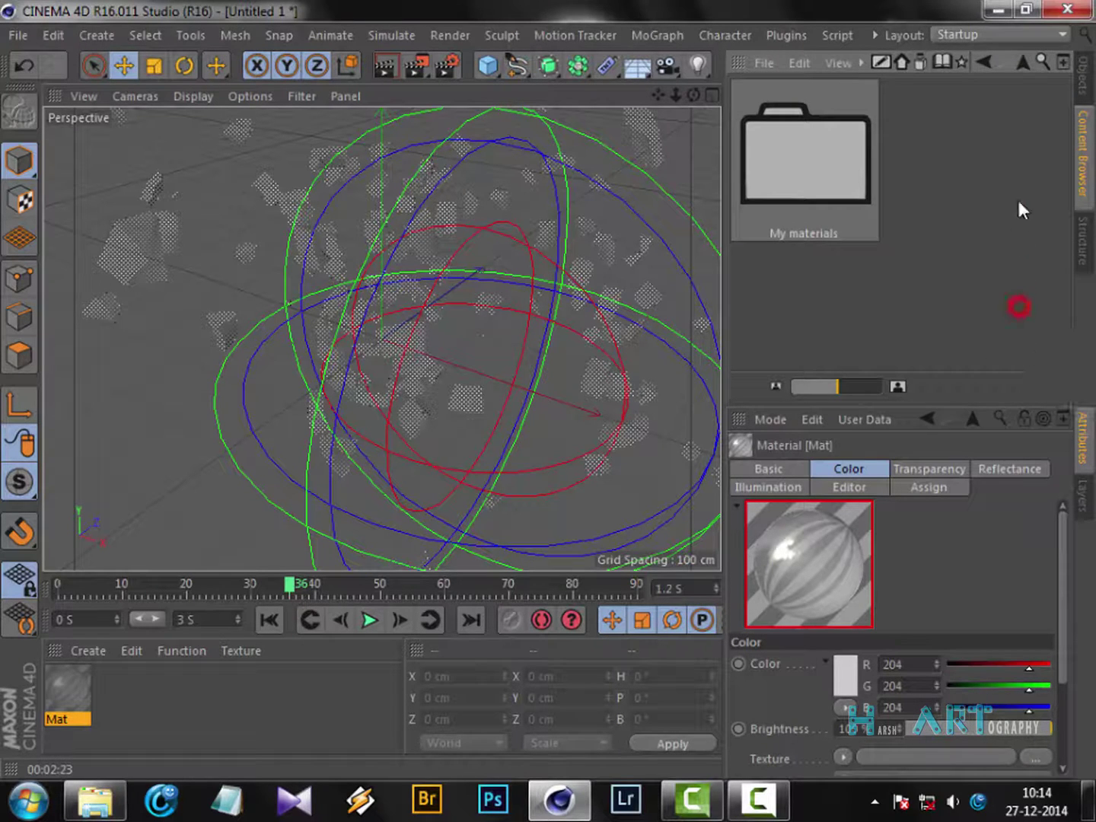
pyautogui.click(840, 138)
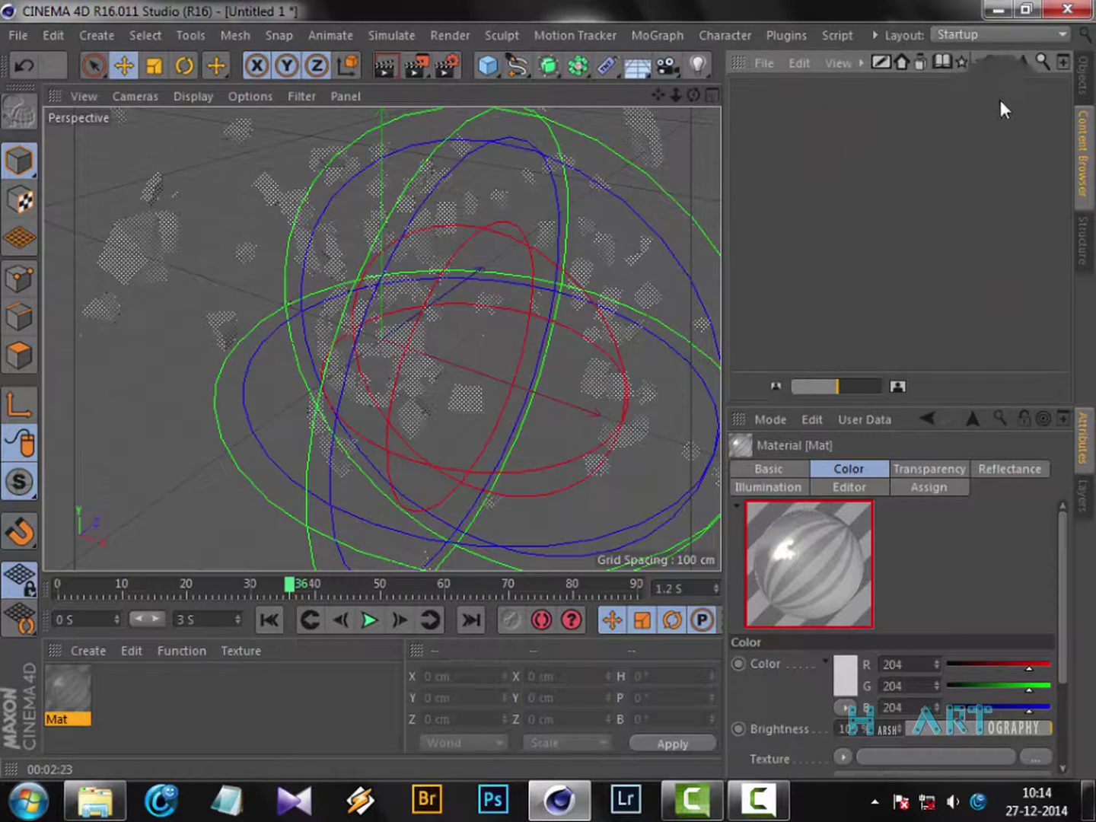
pyautogui.click(1020, 73)
pyautogui.click(1023, 65)
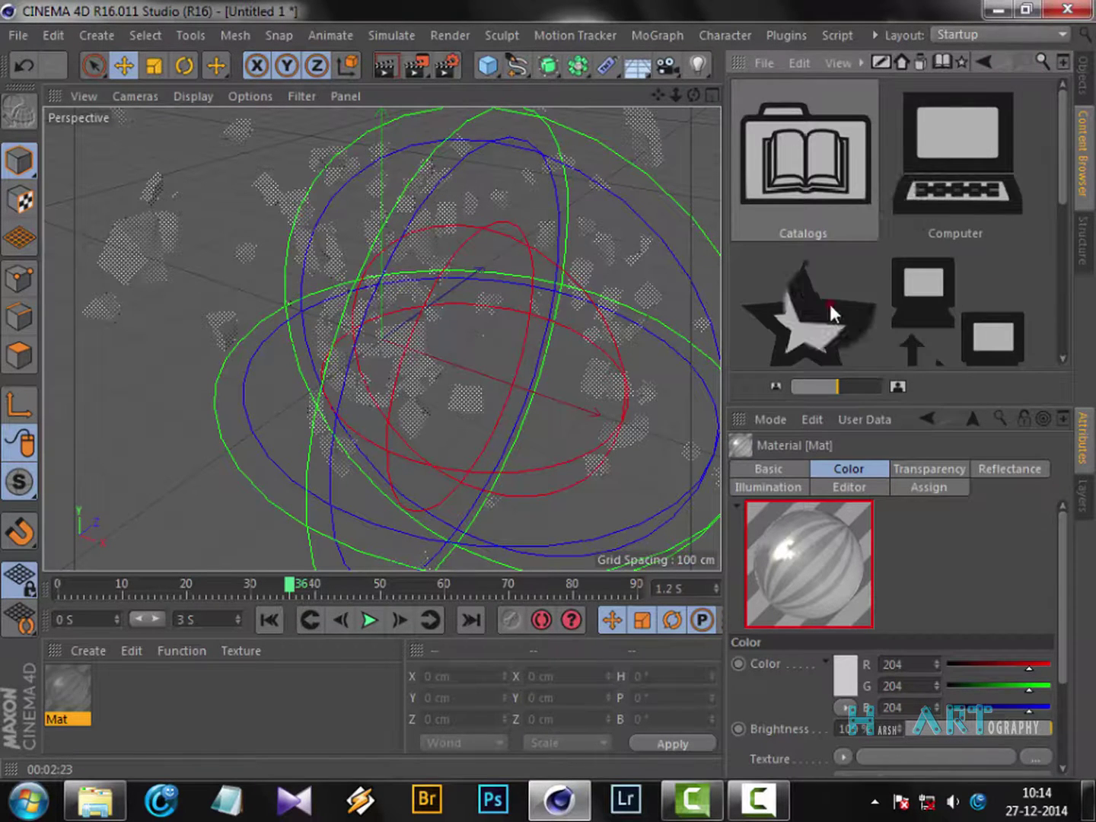
# Add the Background and Floor presets from the background folder of the HH Presets materials to the scene.
pyautogui.doubleClick(830, 305)
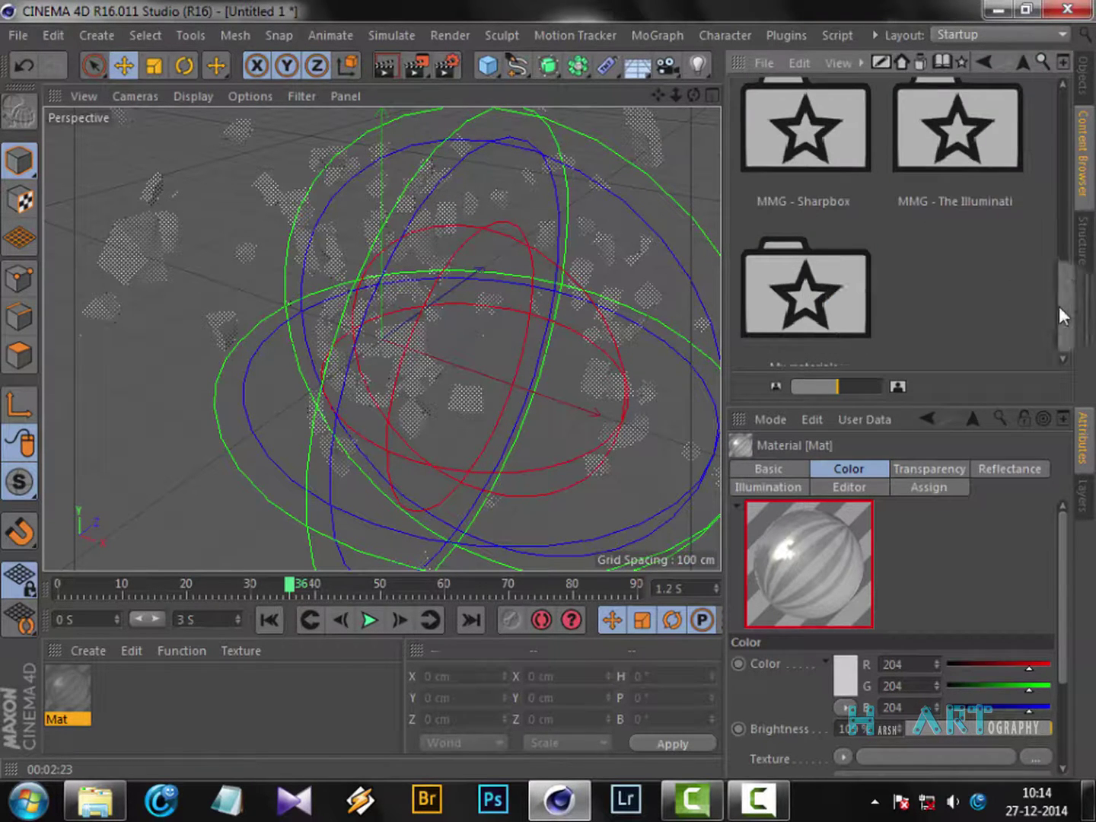
pyautogui.moveTo(1059, 307); pyautogui.dragTo(1063, 126)
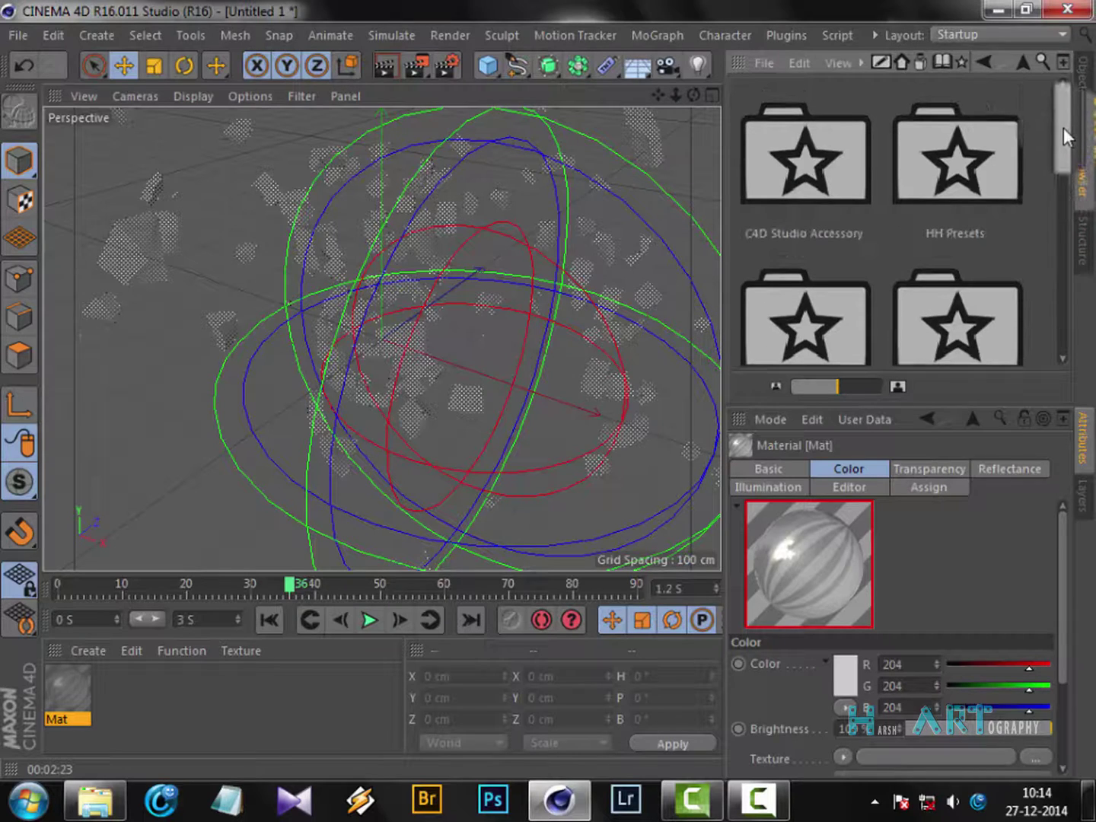
pyautogui.doubleClick(950, 177)
pyautogui.doubleClick(832, 189)
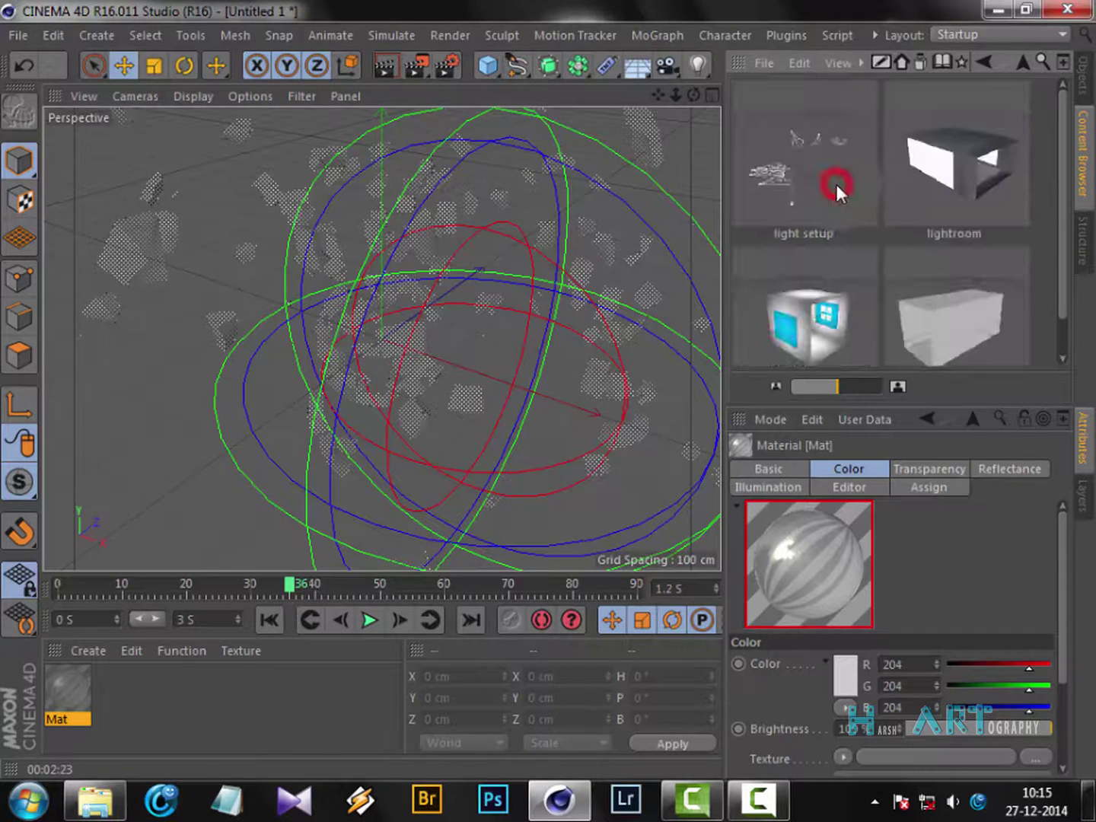
pyautogui.click(1022, 61)
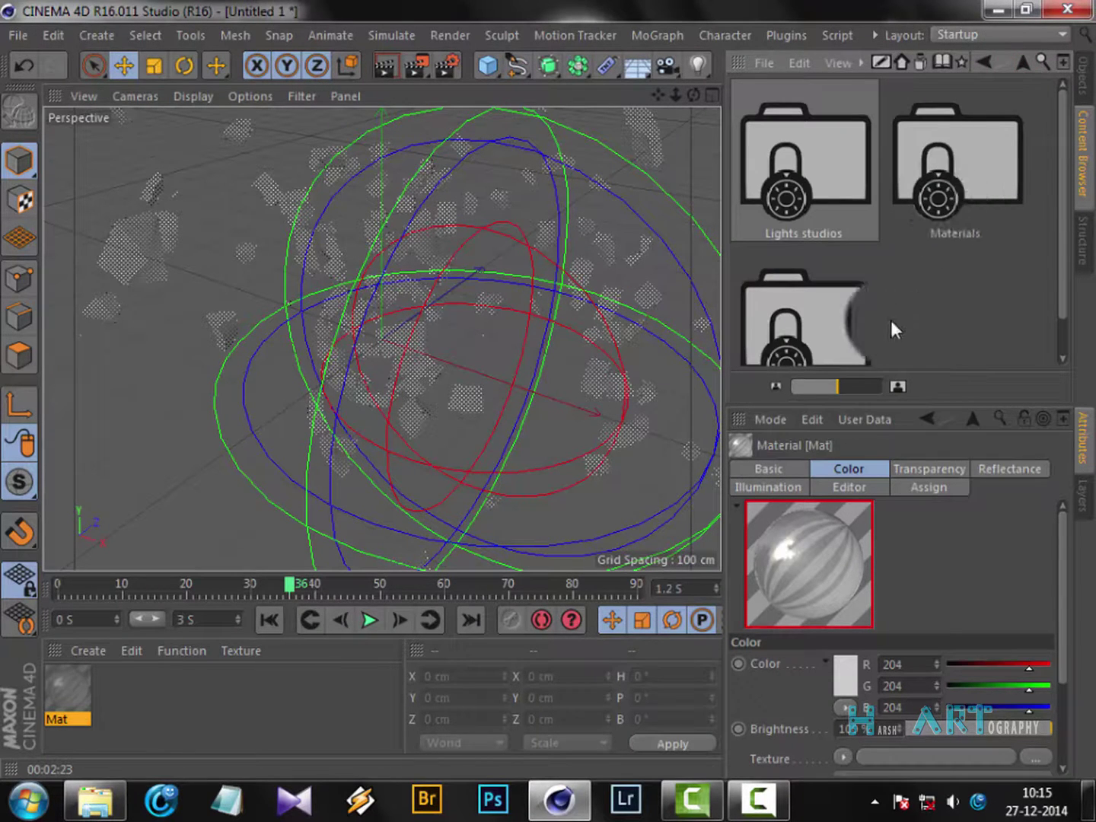
pyautogui.doubleClick(991, 171)
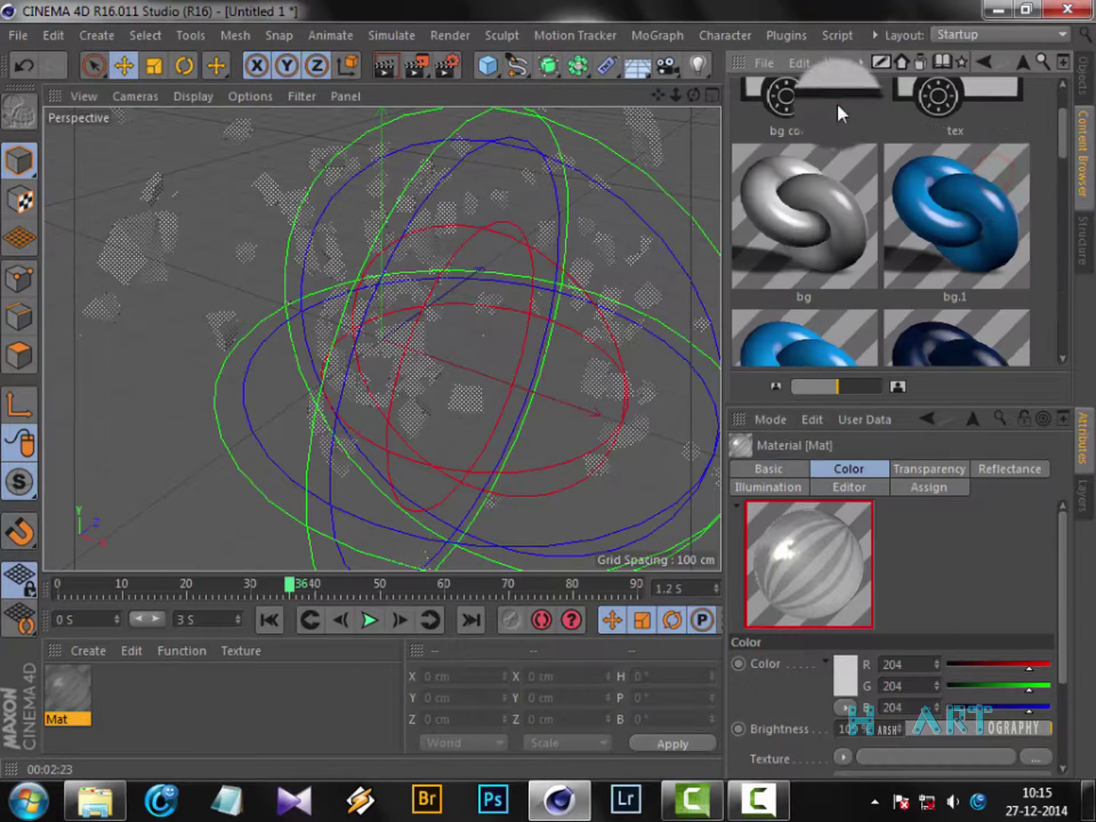
pyautogui.doubleClick(837, 104)
pyautogui.doubleClick(825, 177)
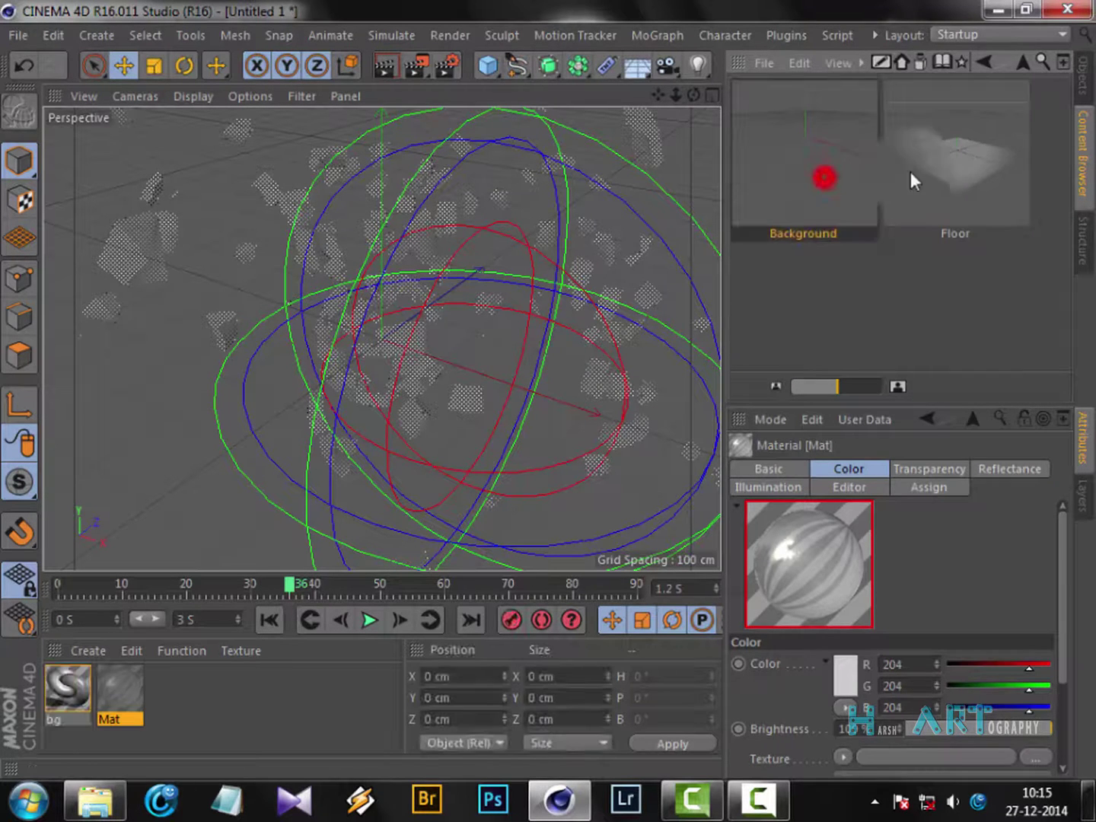
pyautogui.doubleClick(967, 171)
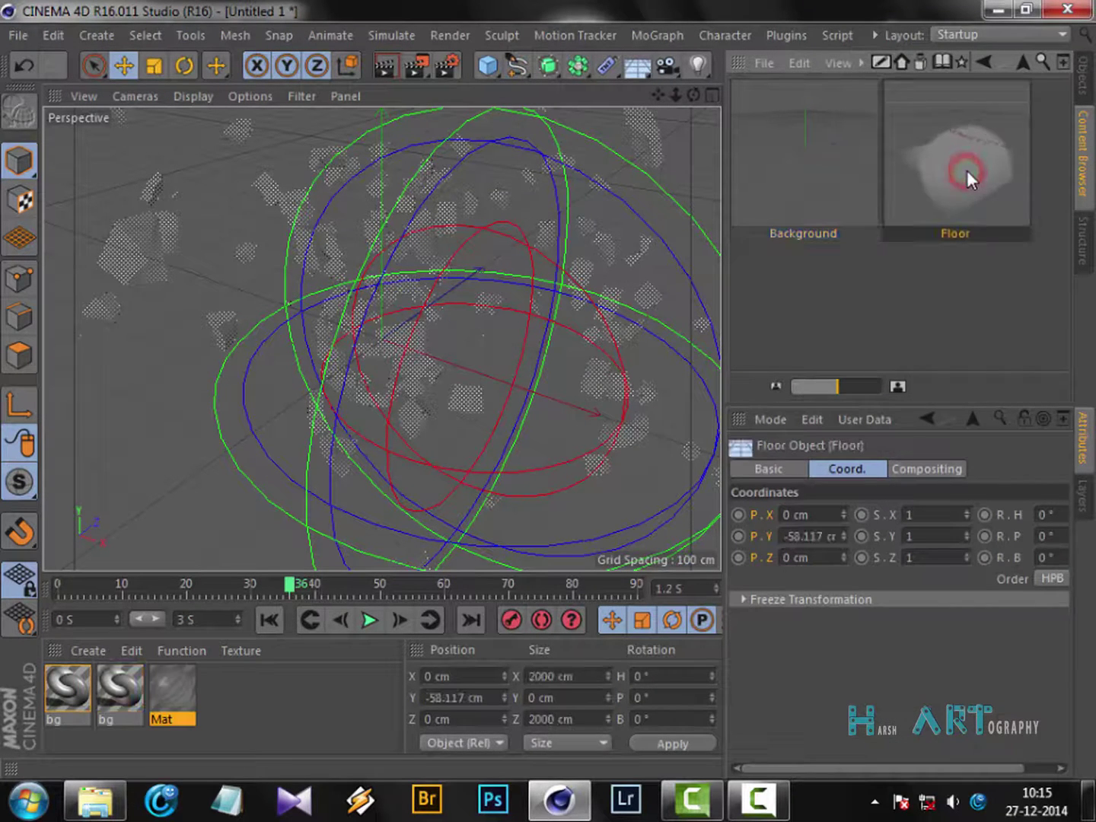
# Return to the scene's object list and render the current view with the floor and background.
pyautogui.click(1091, 89)
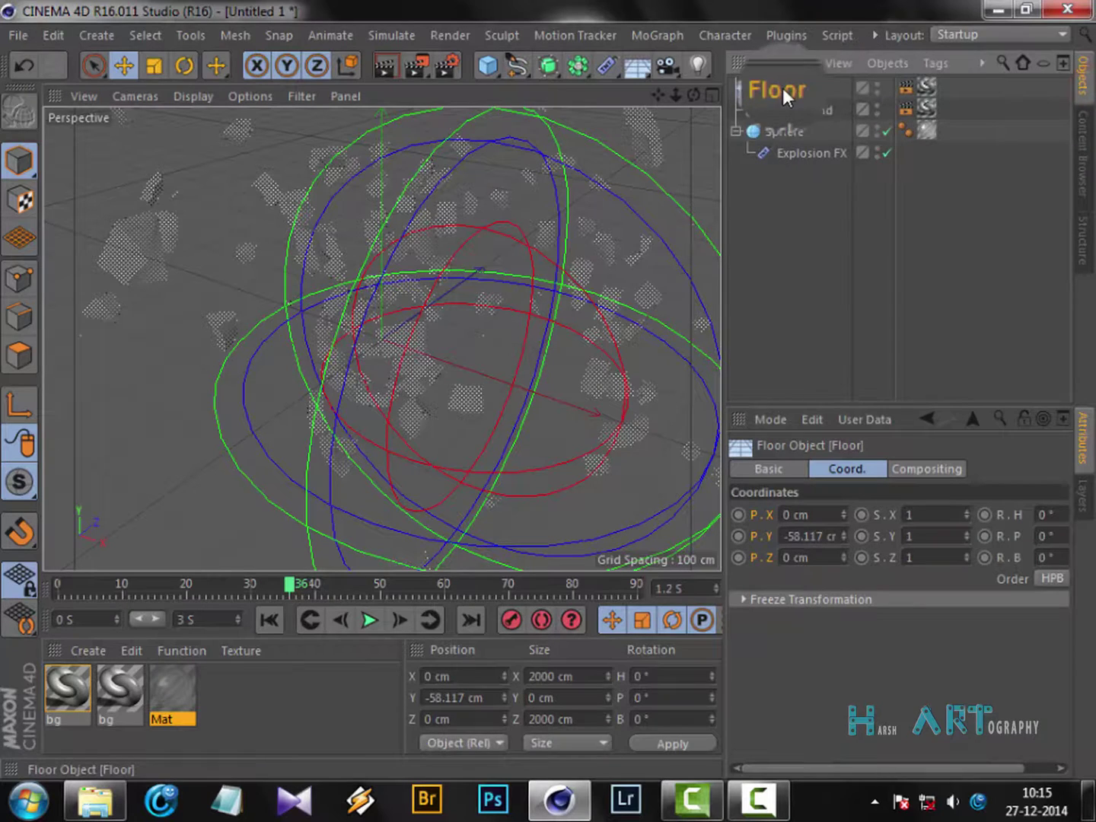
pyautogui.click(385, 65)
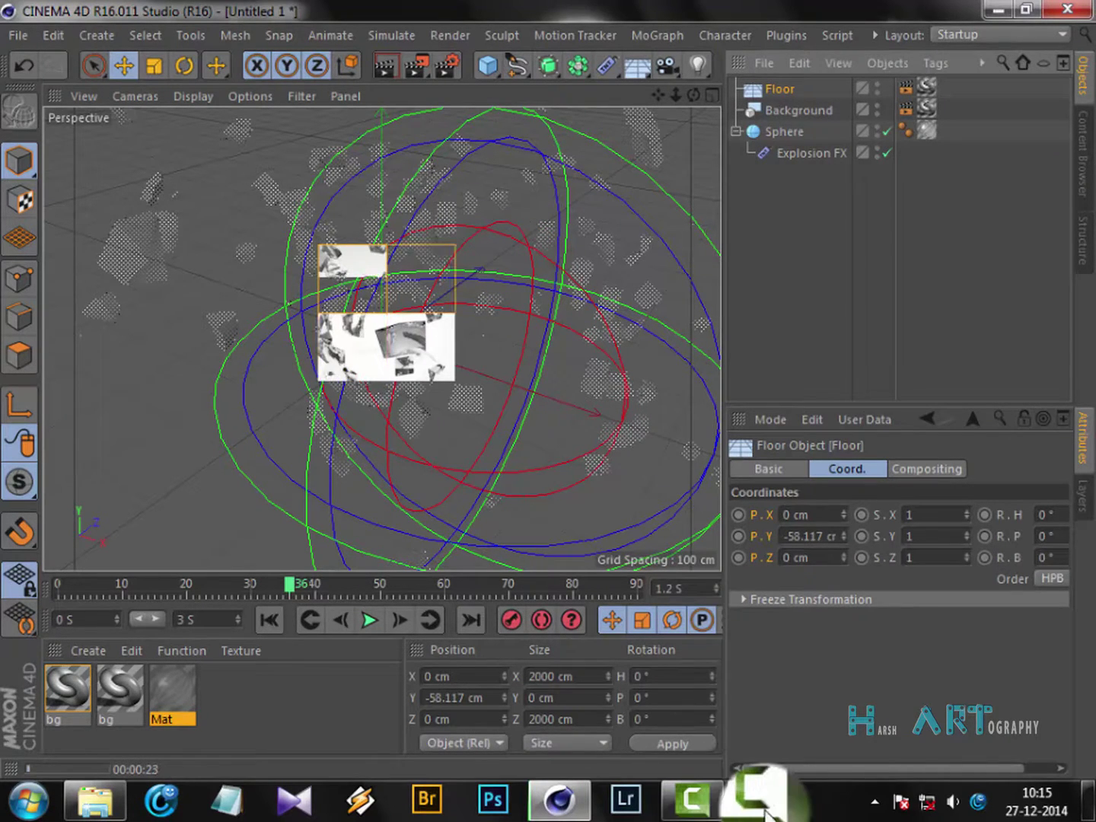
pyautogui.moveTo(758, 799)
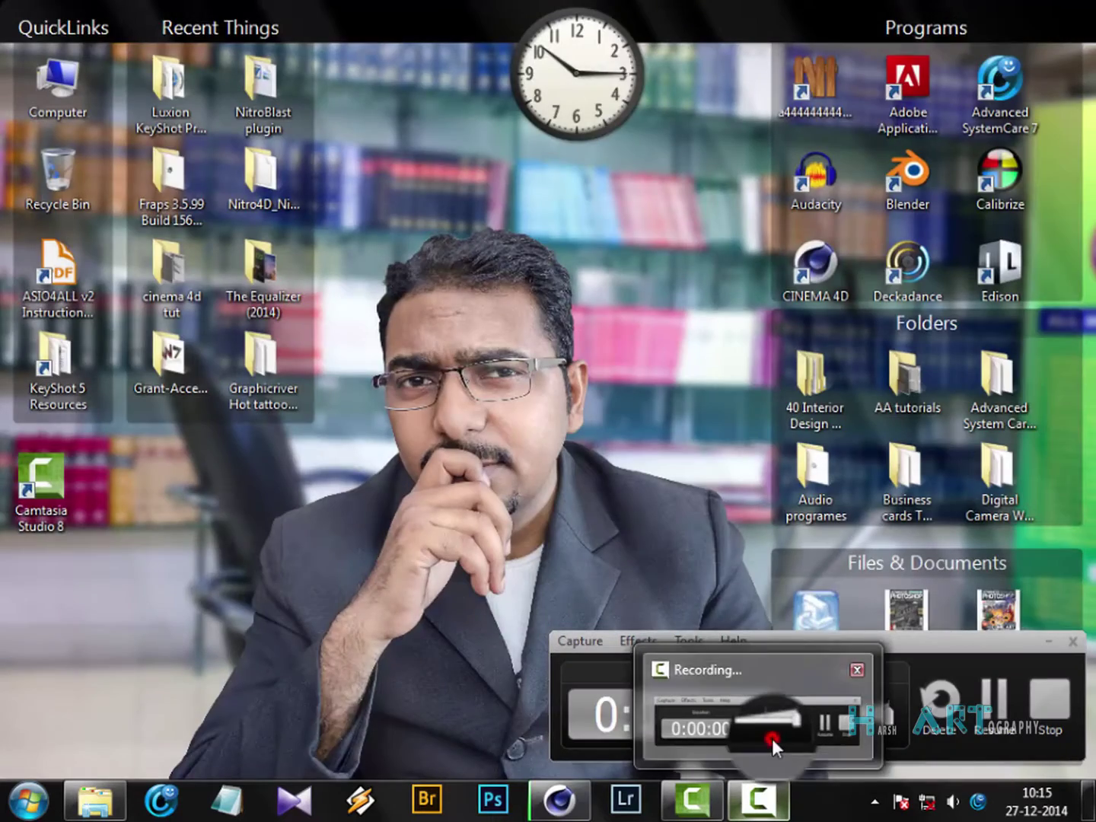
pyautogui.click(772, 738)
pyautogui.click(993, 719)
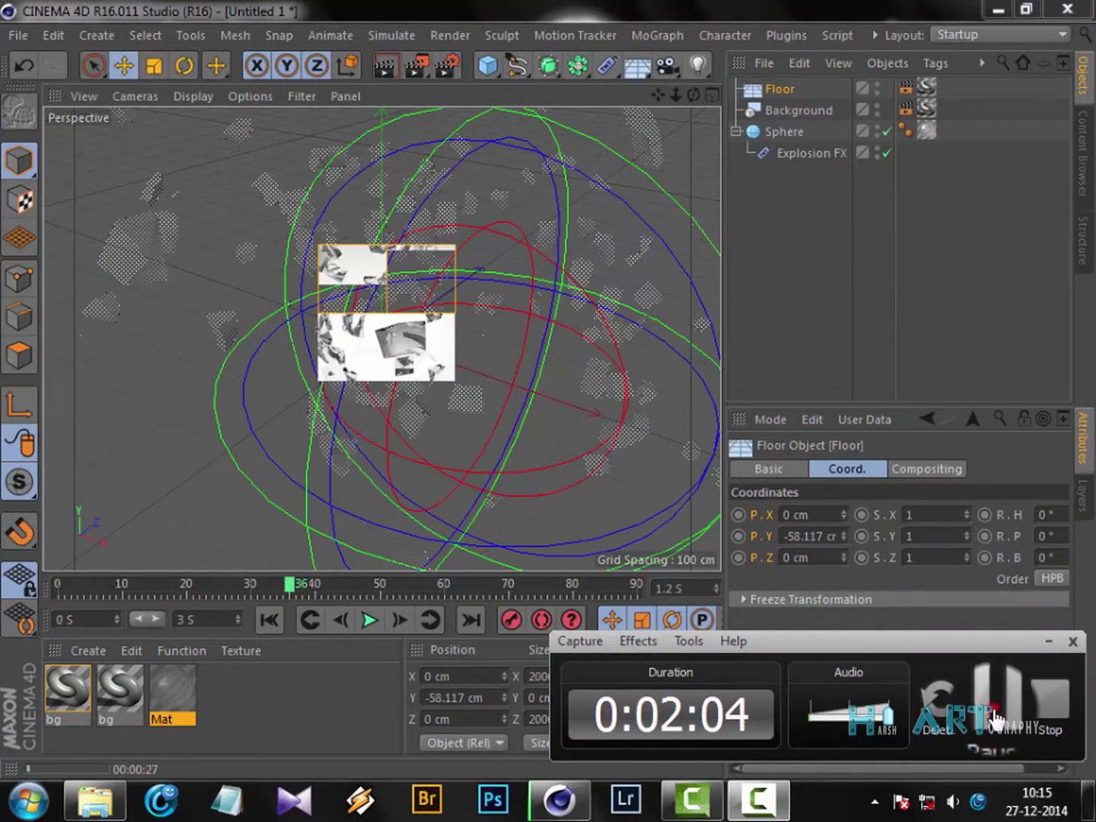